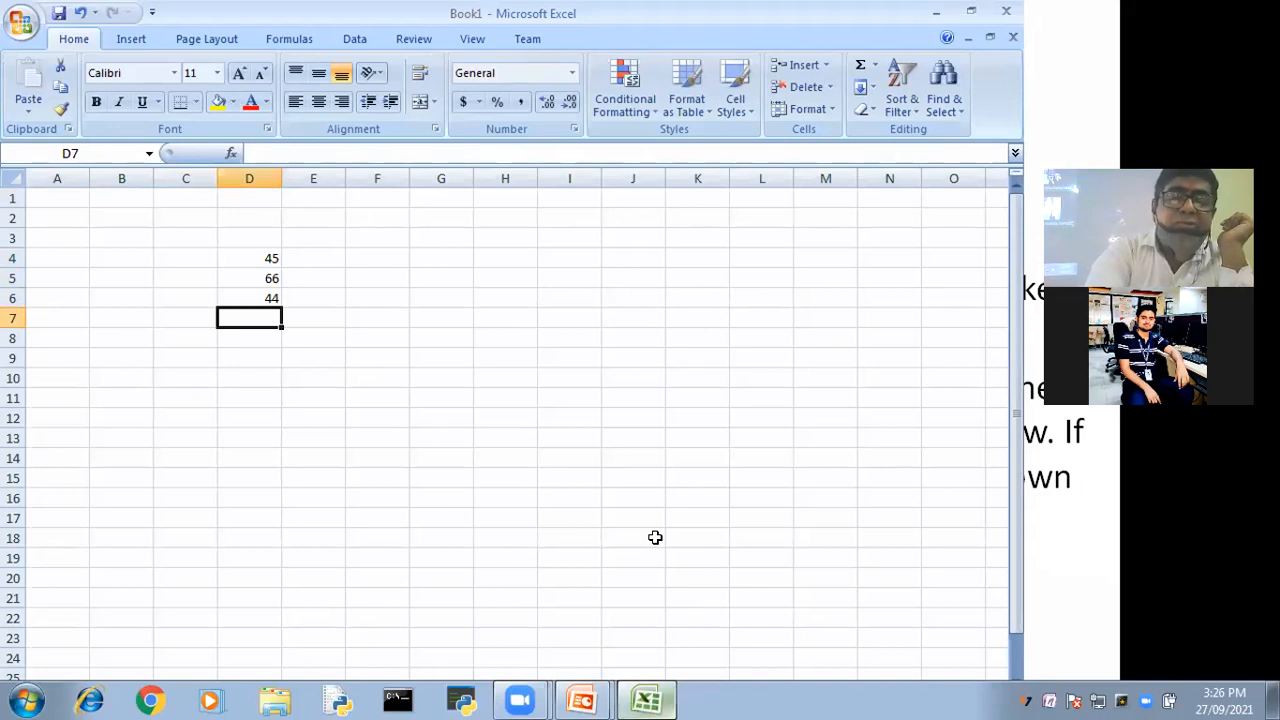
Enter 74 in D7 and 70 in D8, and extend their series down through D14
type("74")
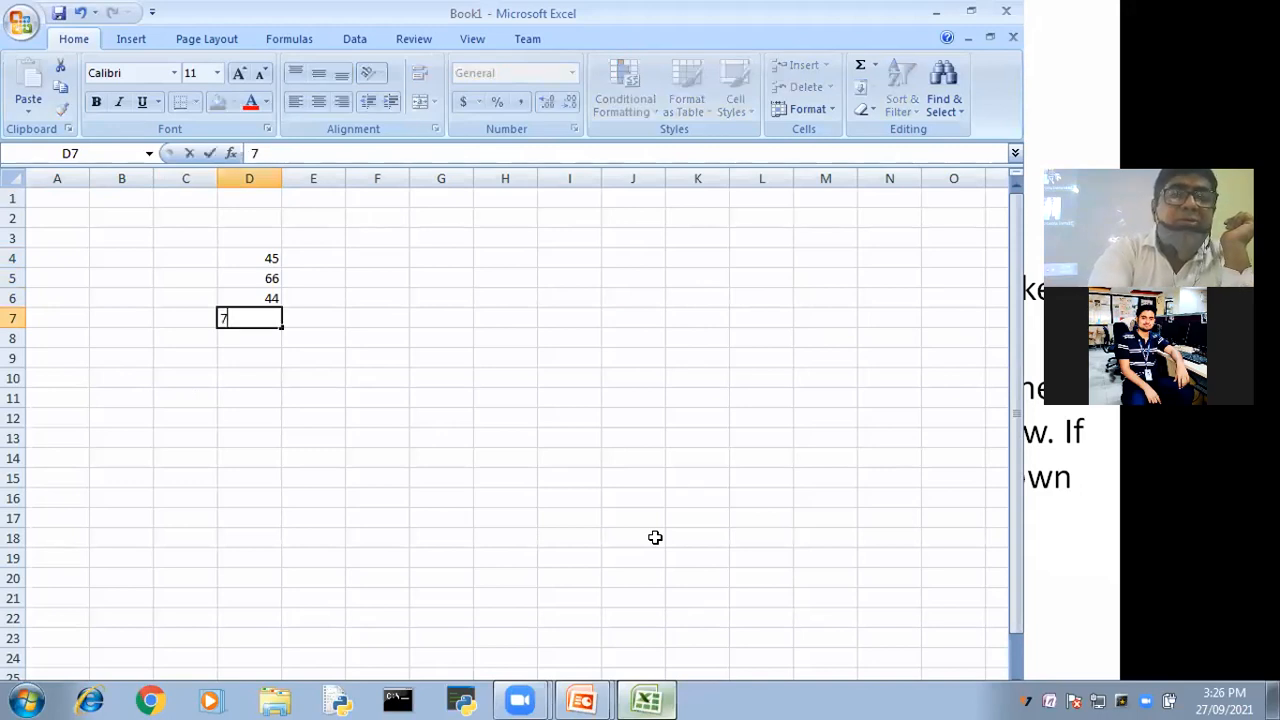
left_click(290, 472)
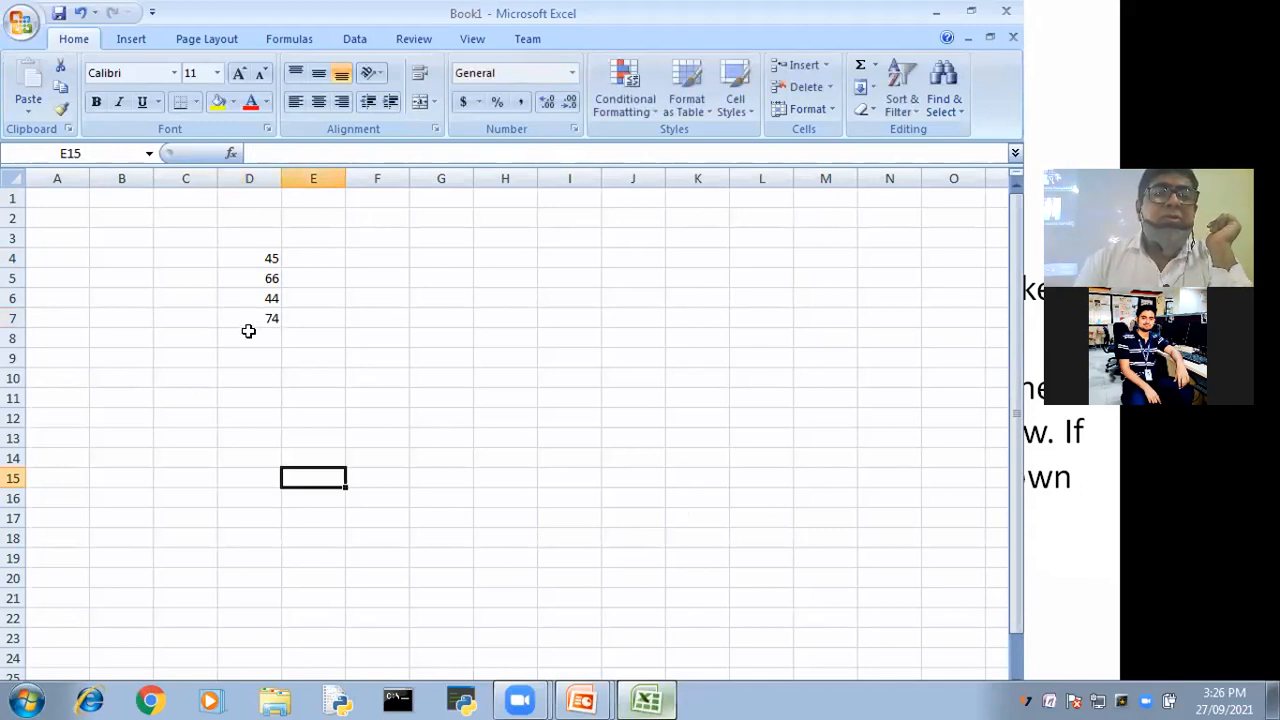
left_click(249, 335)
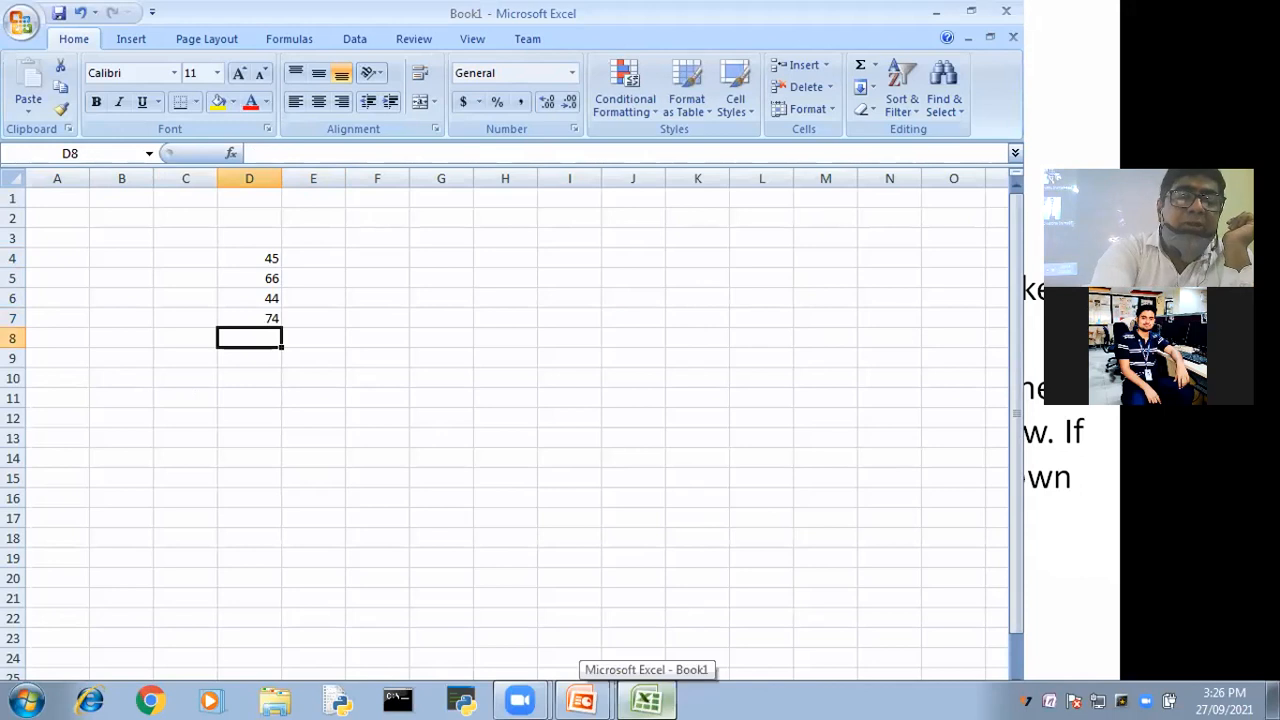
type("70")
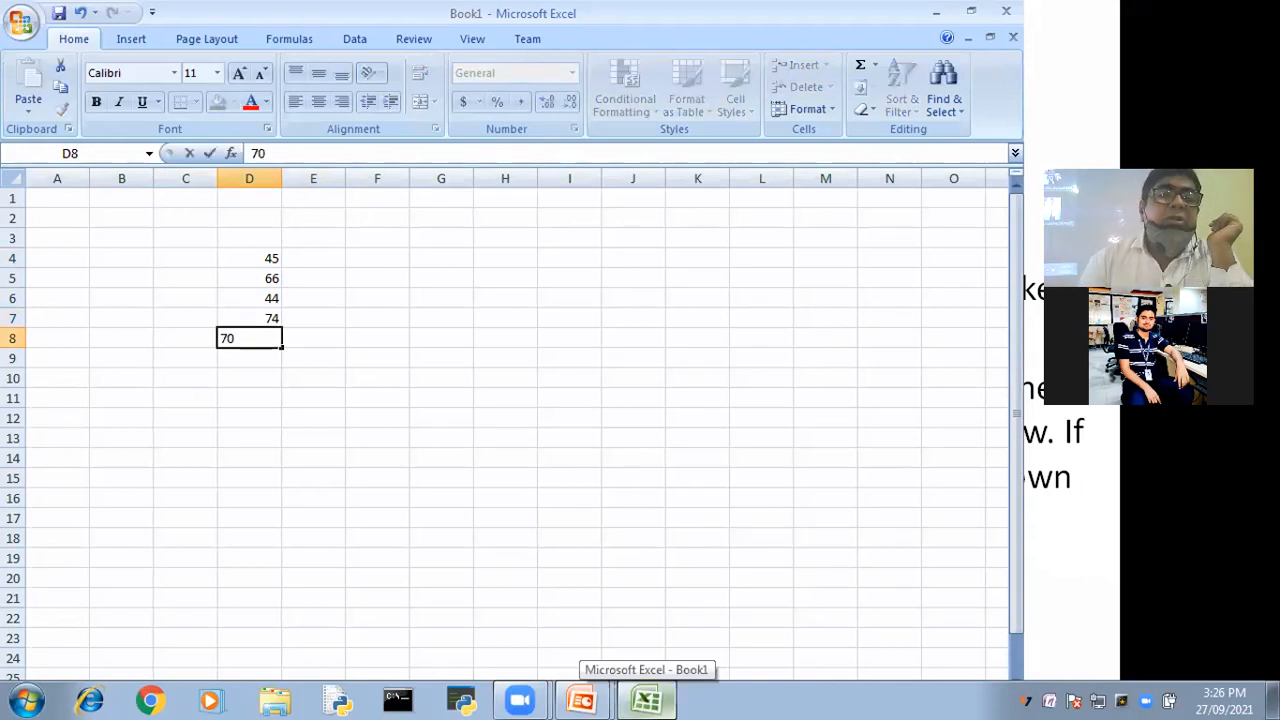
left_click(394, 414)
left_click_drag(250, 333, 452, 484)
left_click(456, 485)
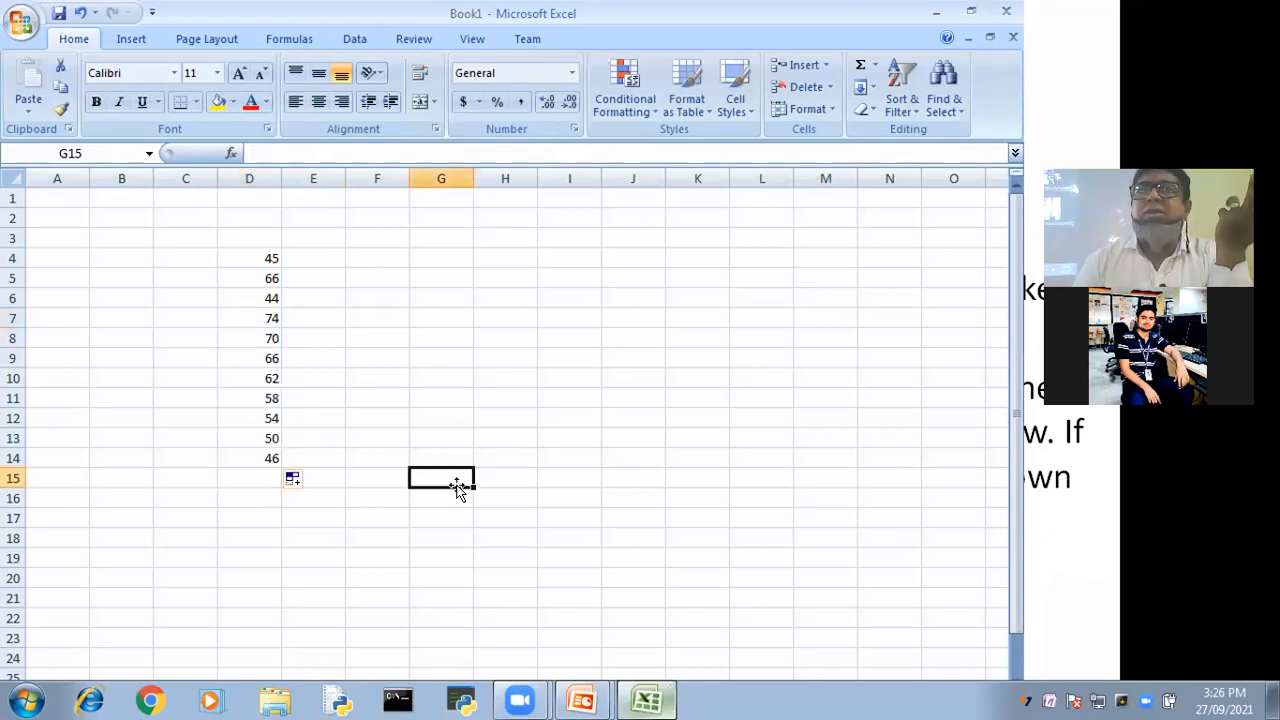
Enter the label "Full marks" in cell H2
double_click(523, 217)
type("F")
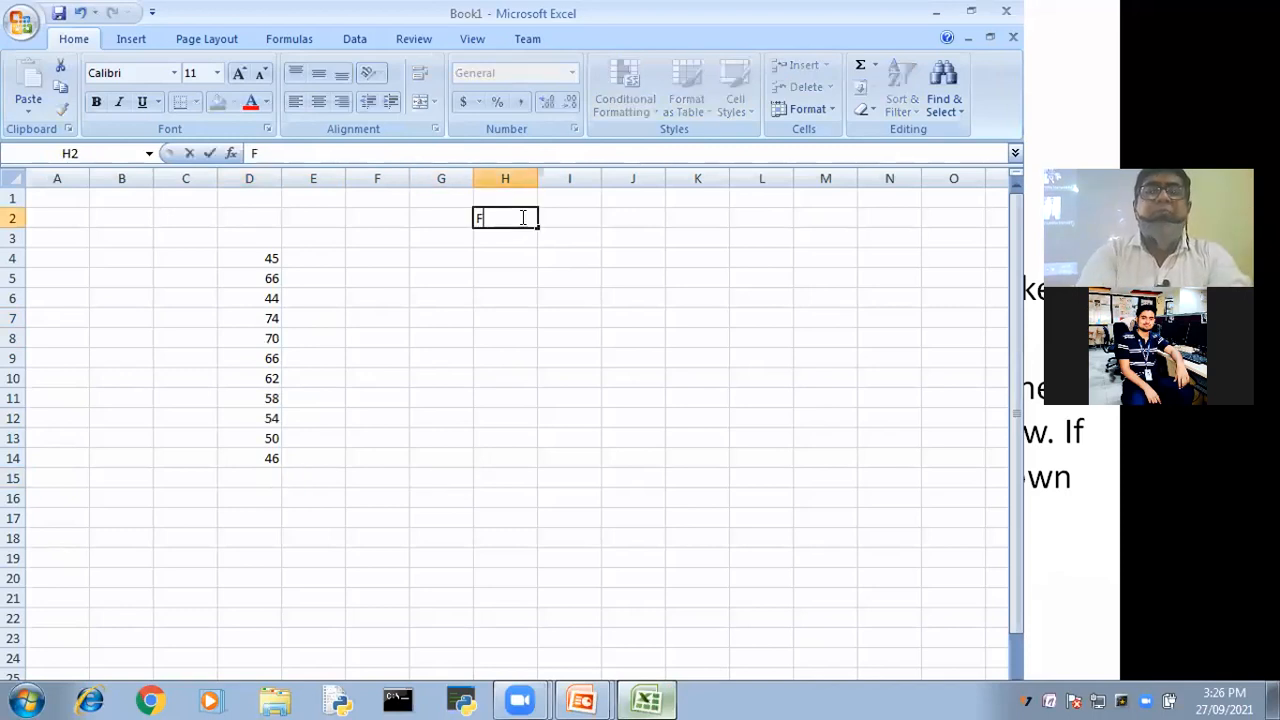
type("ull m")
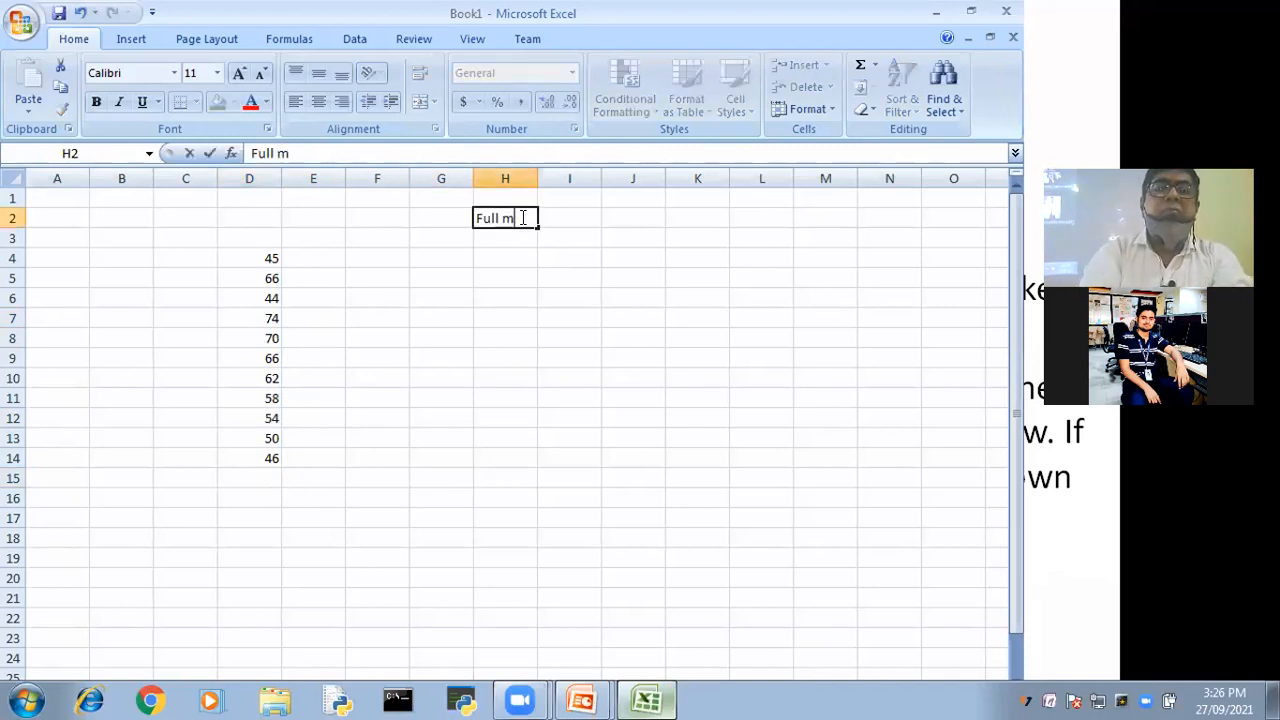
type("arks")
key("Tab")
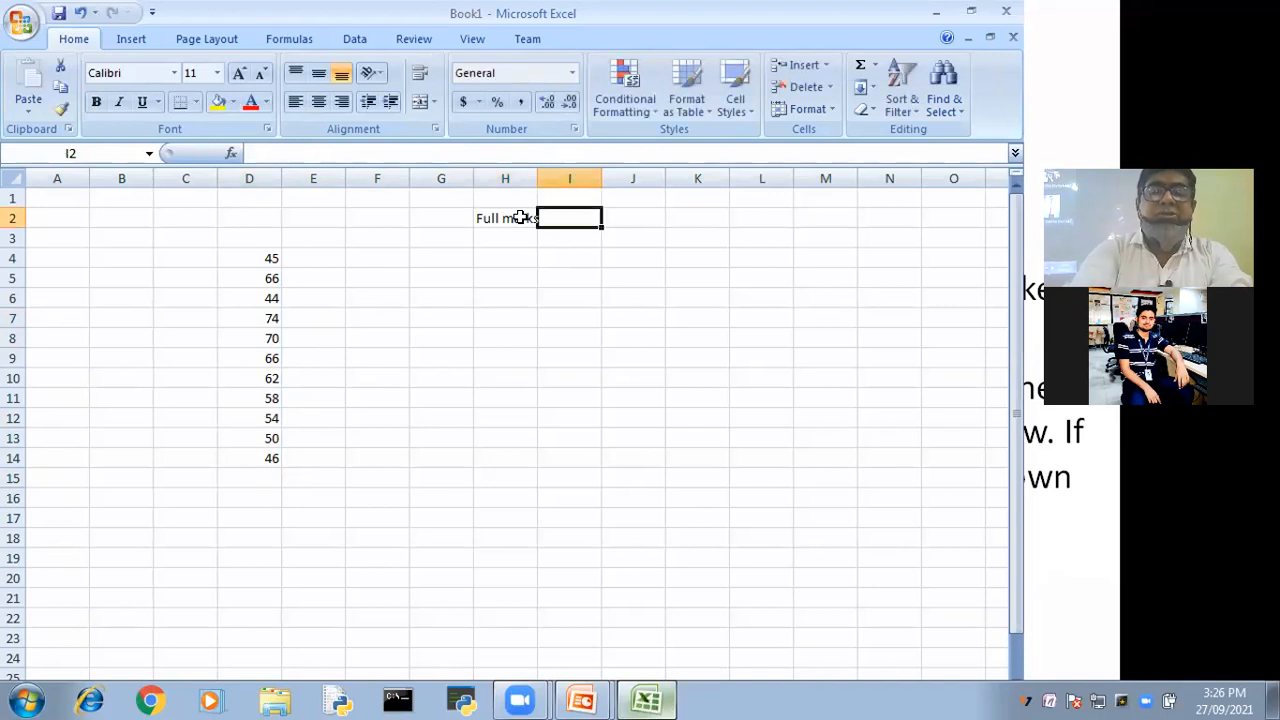
Enter 75 in I2 as the full marks value and widen column H to fit its label
type("75")
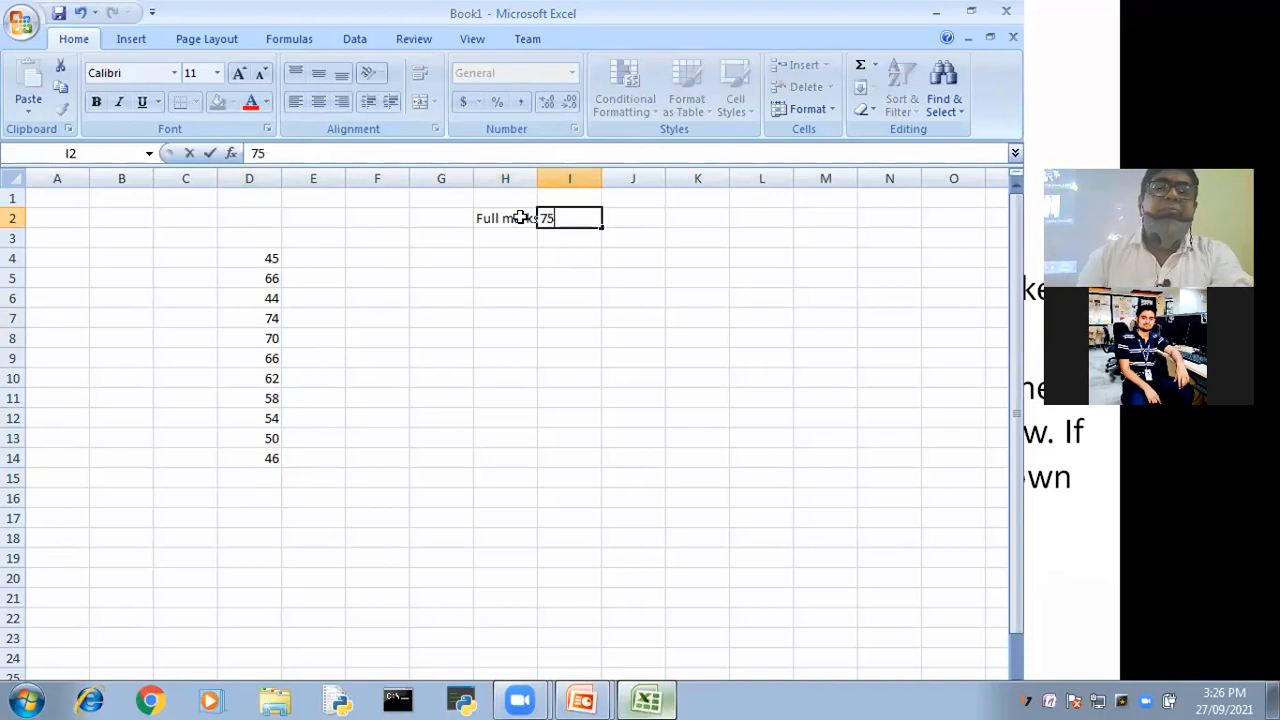
left_click(565, 250)
left_click_drag(533, 169, 554, 170)
left_click(696, 479)
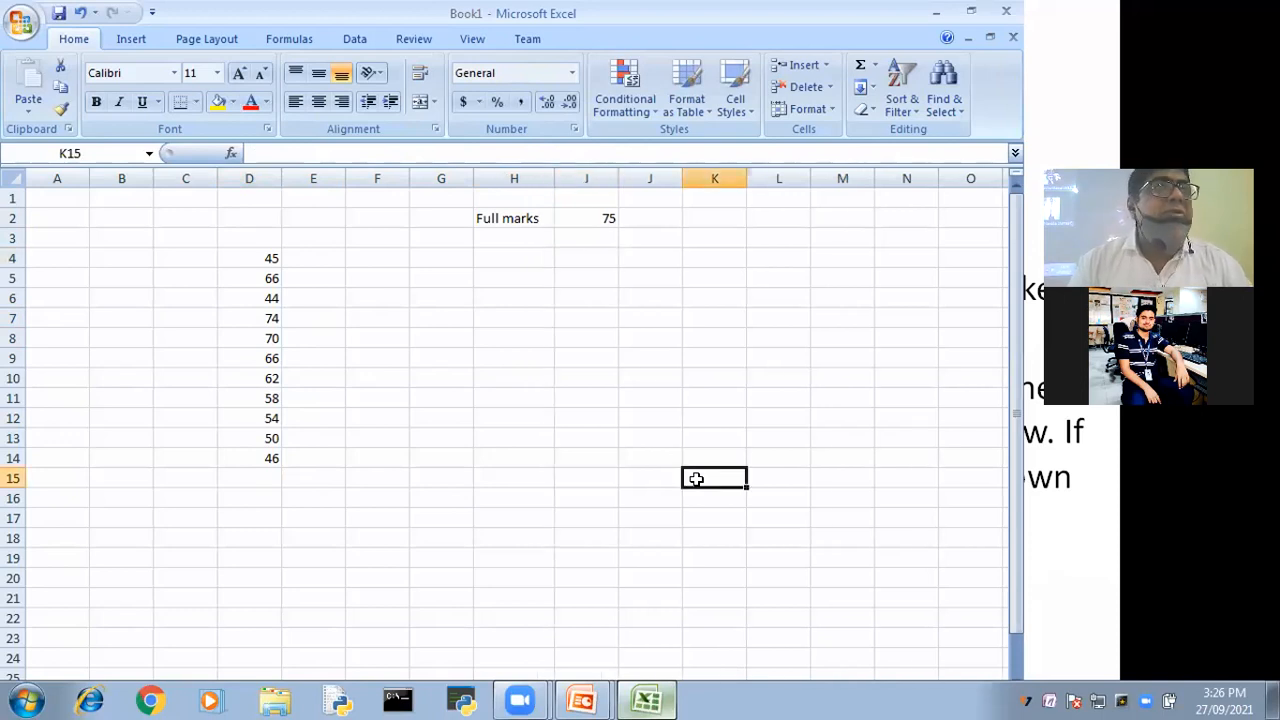
Enter the percentage formula =D4*100/I2 in cell E4
left_click(319, 252)
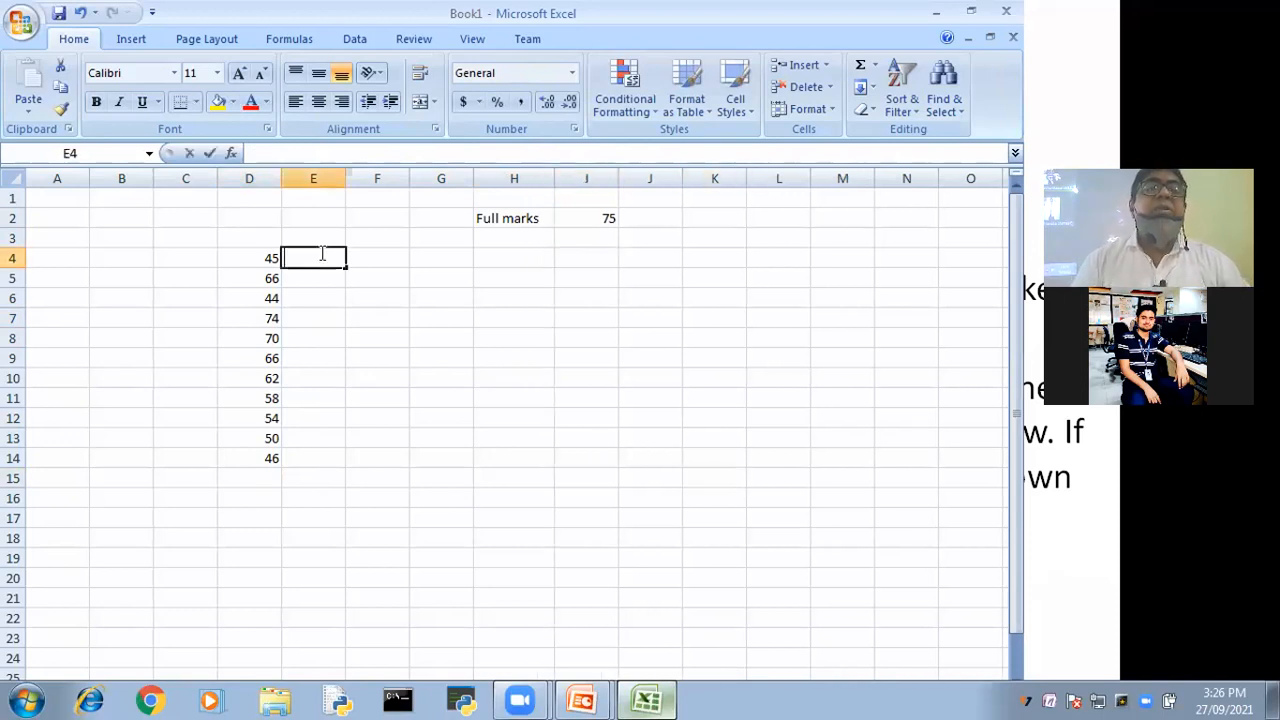
key("F2")
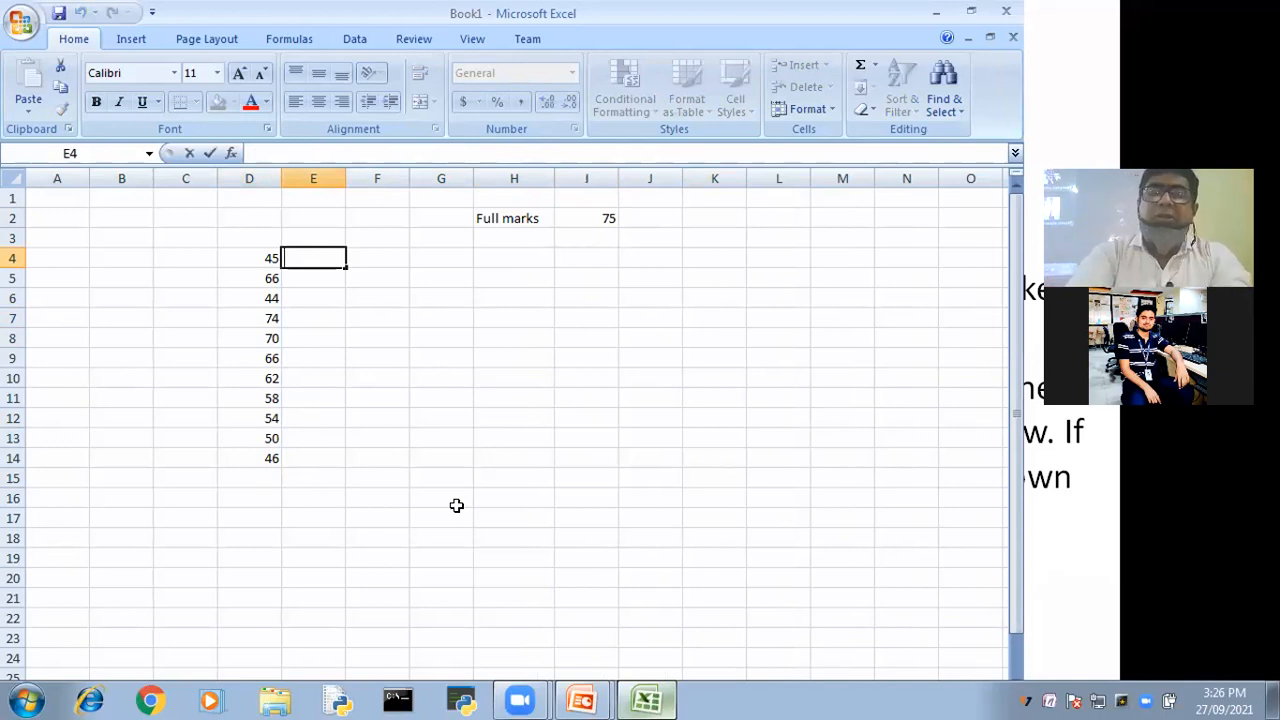
type("=")
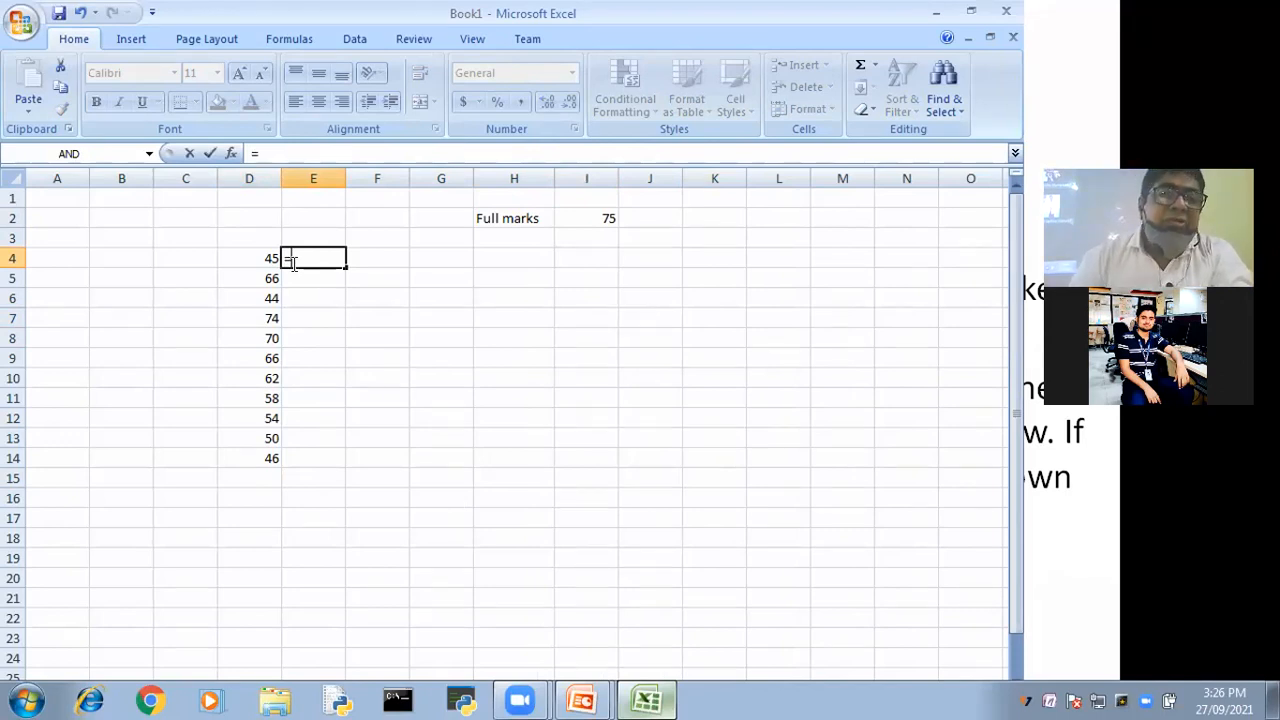
left_click(245, 256)
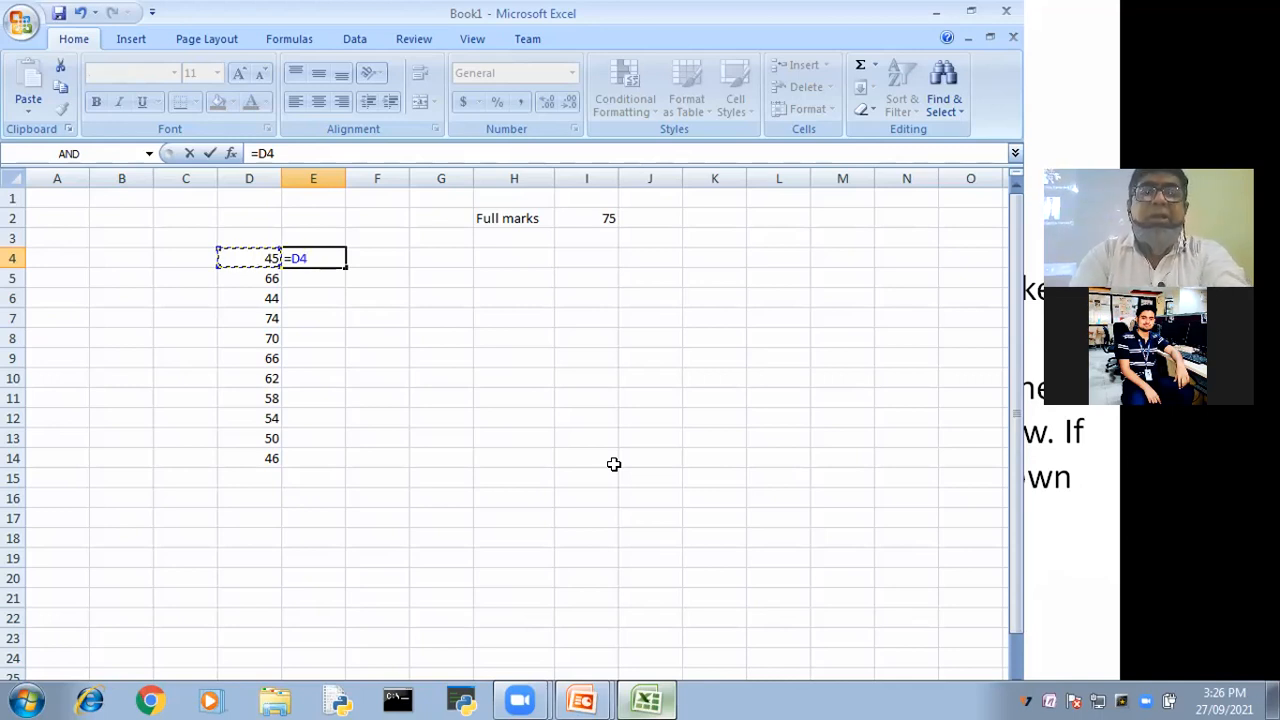
type("*10")
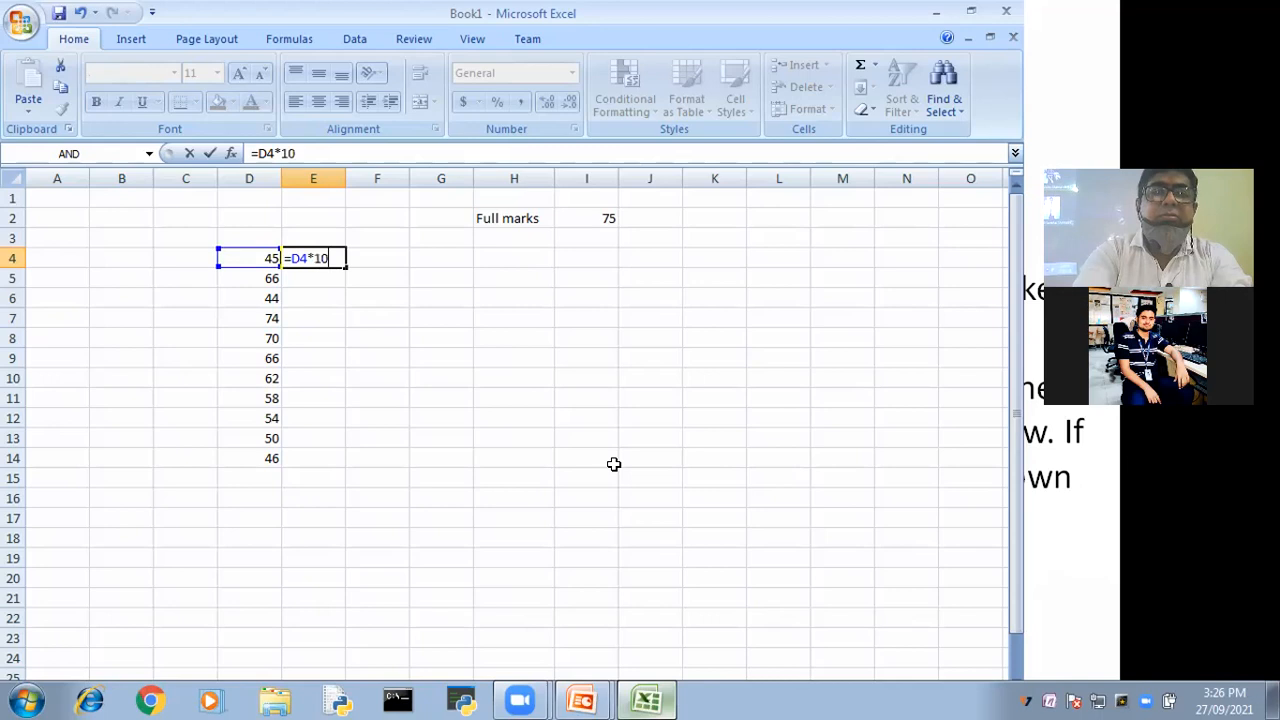
type("0/")
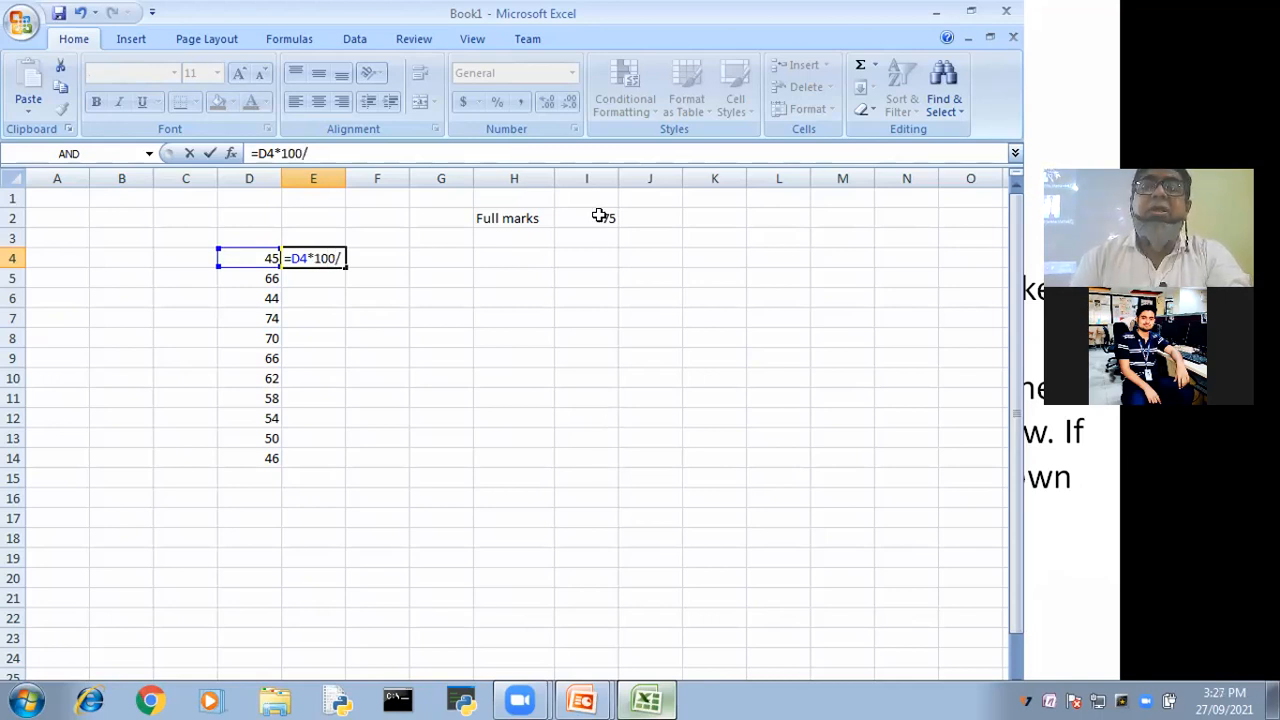
left_click(598, 216)
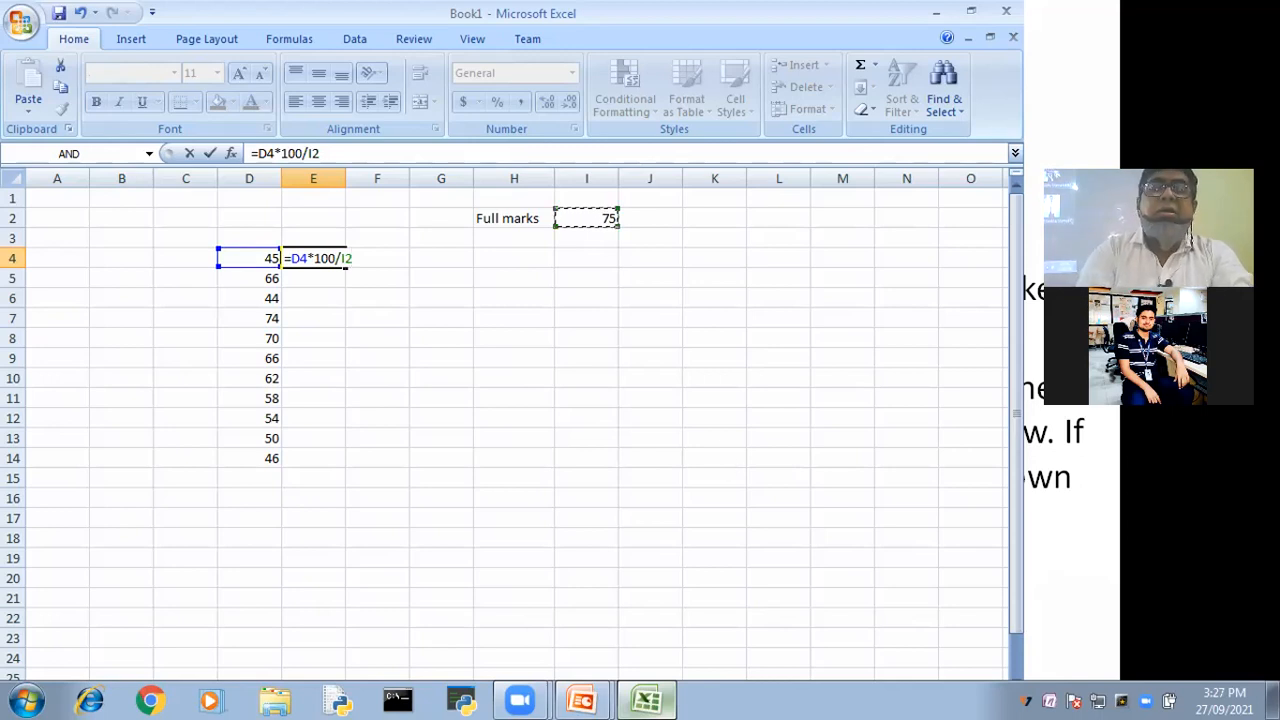
key("Return")
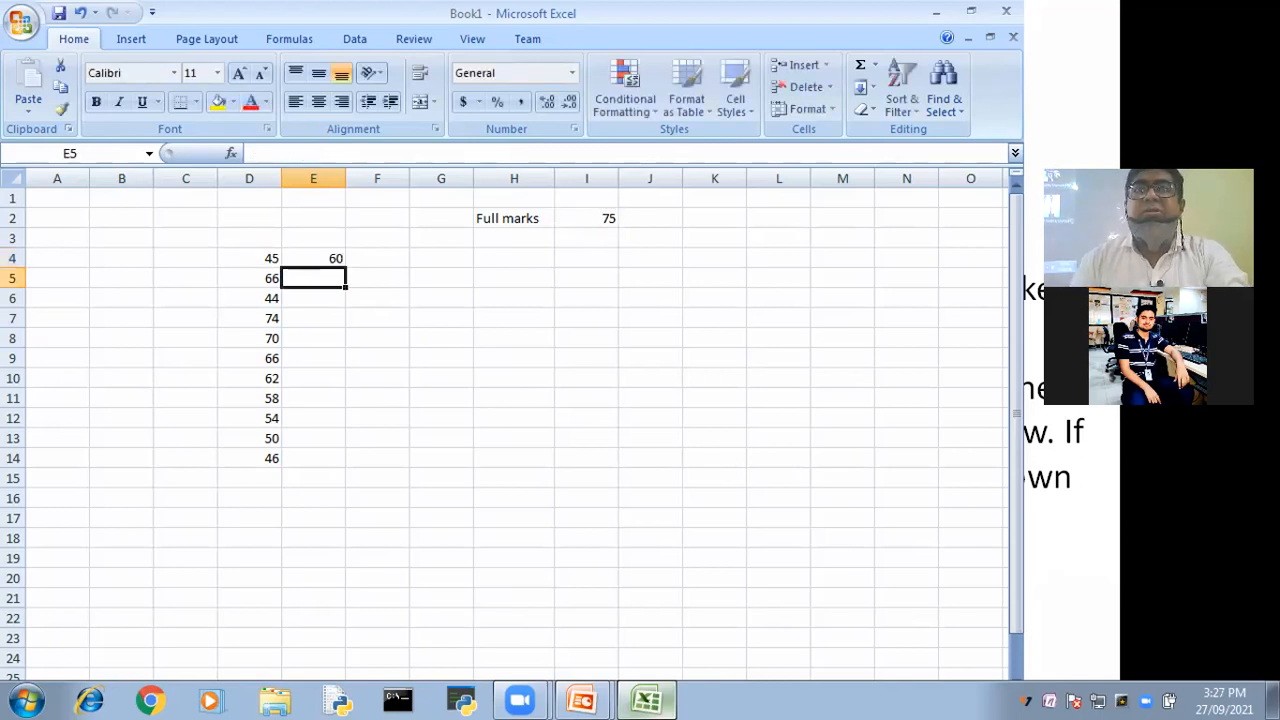
Review the relative-reference formula in E4 and fill it down through E14
left_click(324, 254)
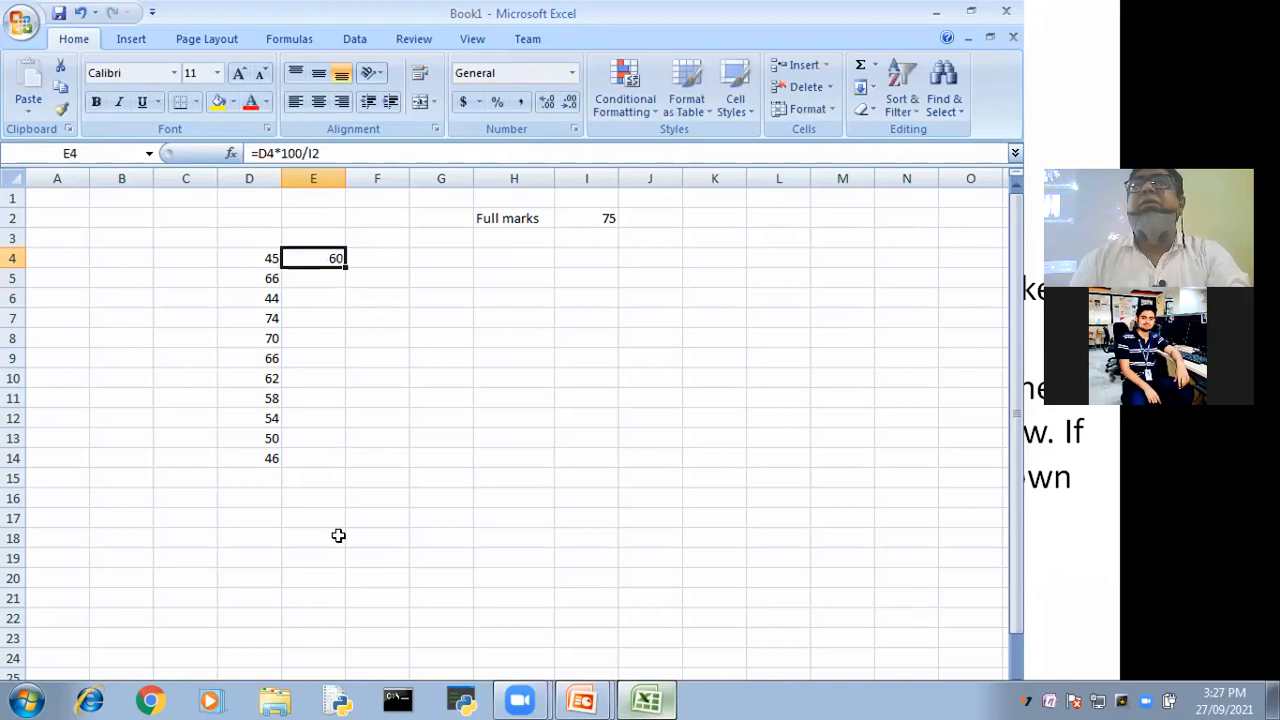
double_click(302, 254)
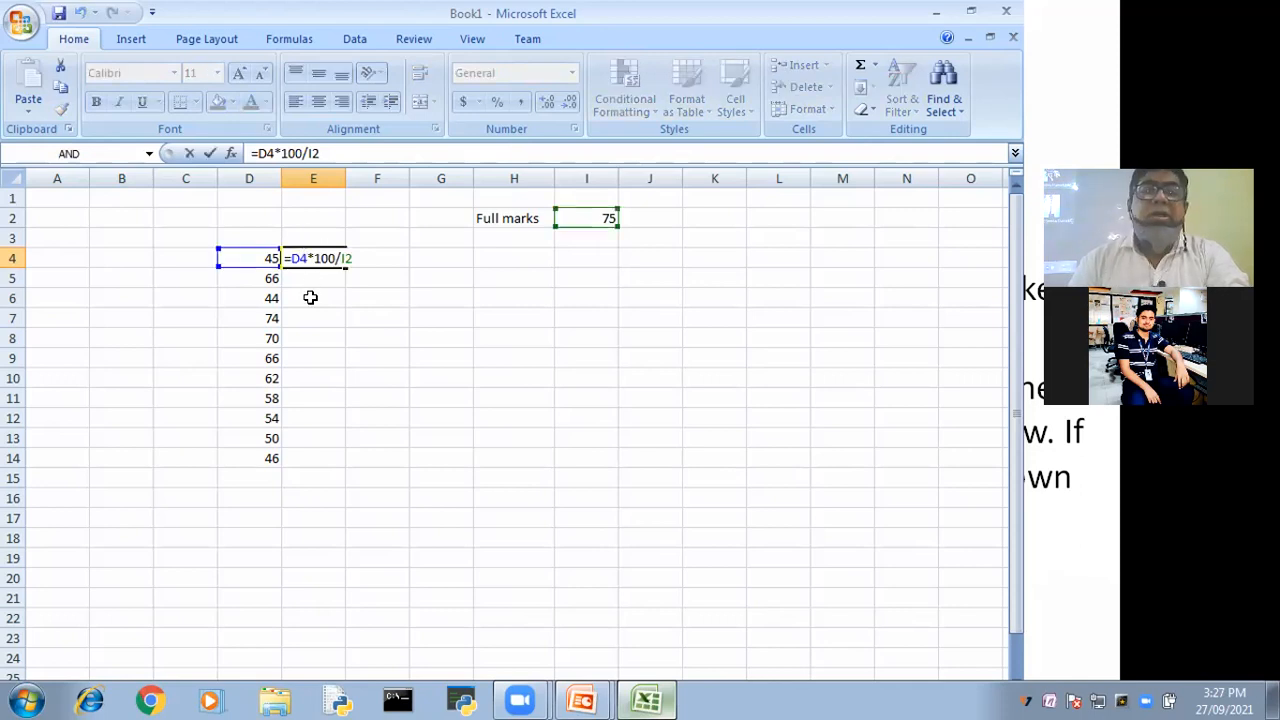
left_click(352, 250)
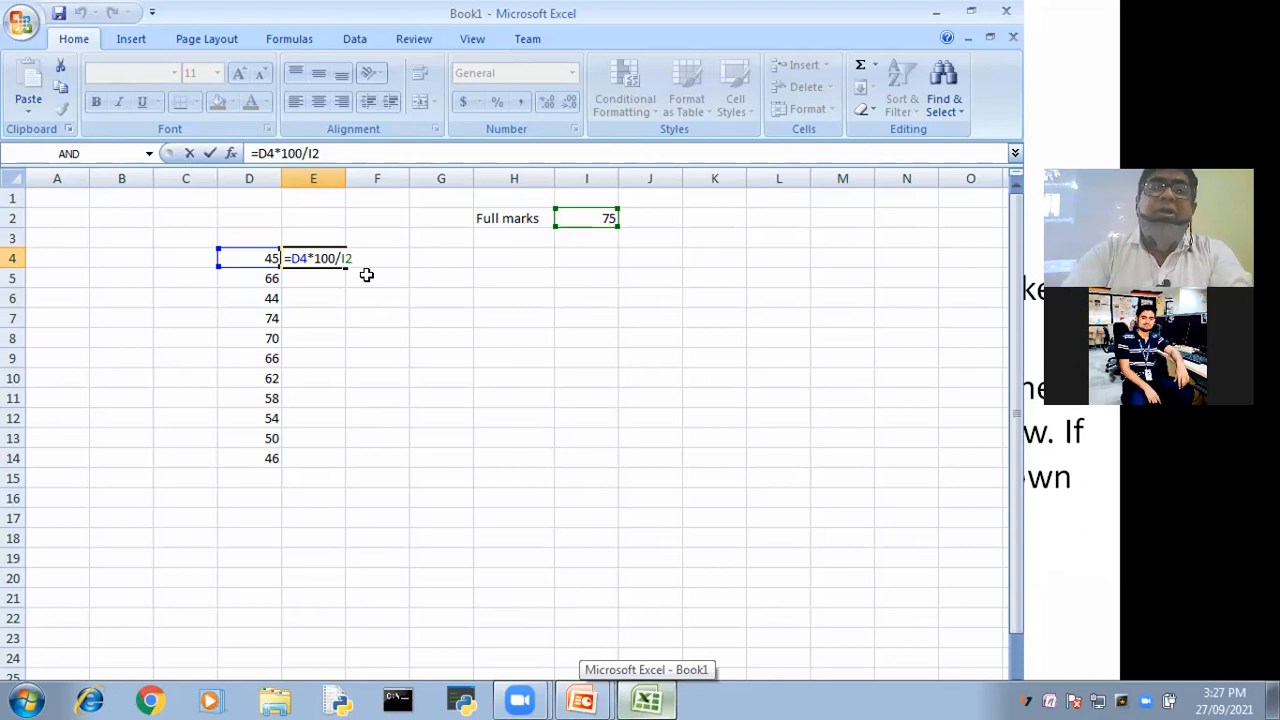
key("Return")
left_click(305, 256)
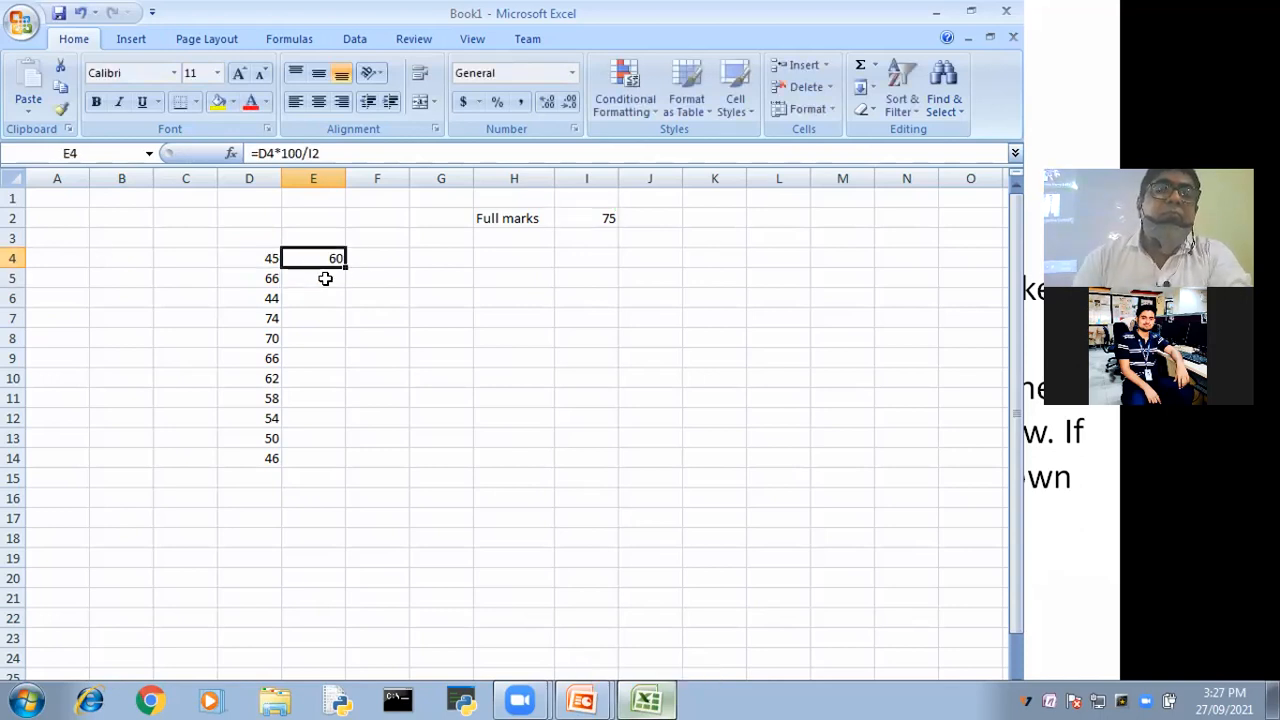
left_click_drag(344, 266, 340, 462)
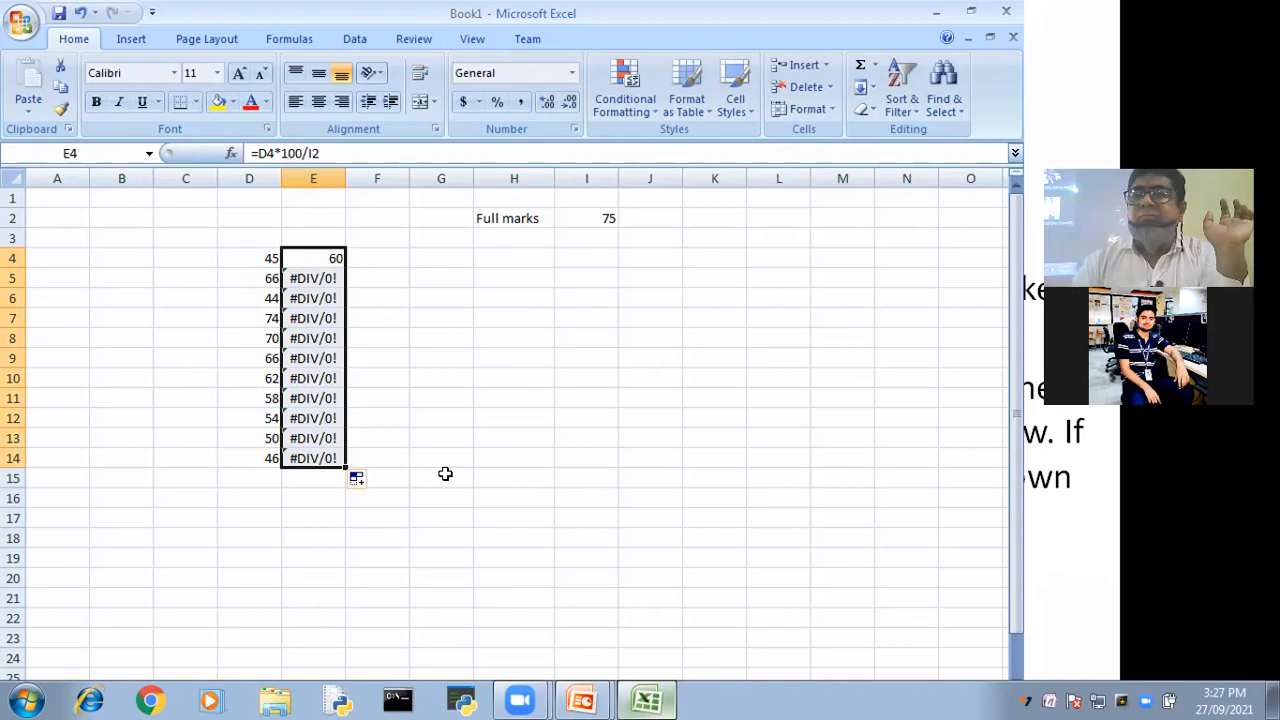
left_click(598, 235)
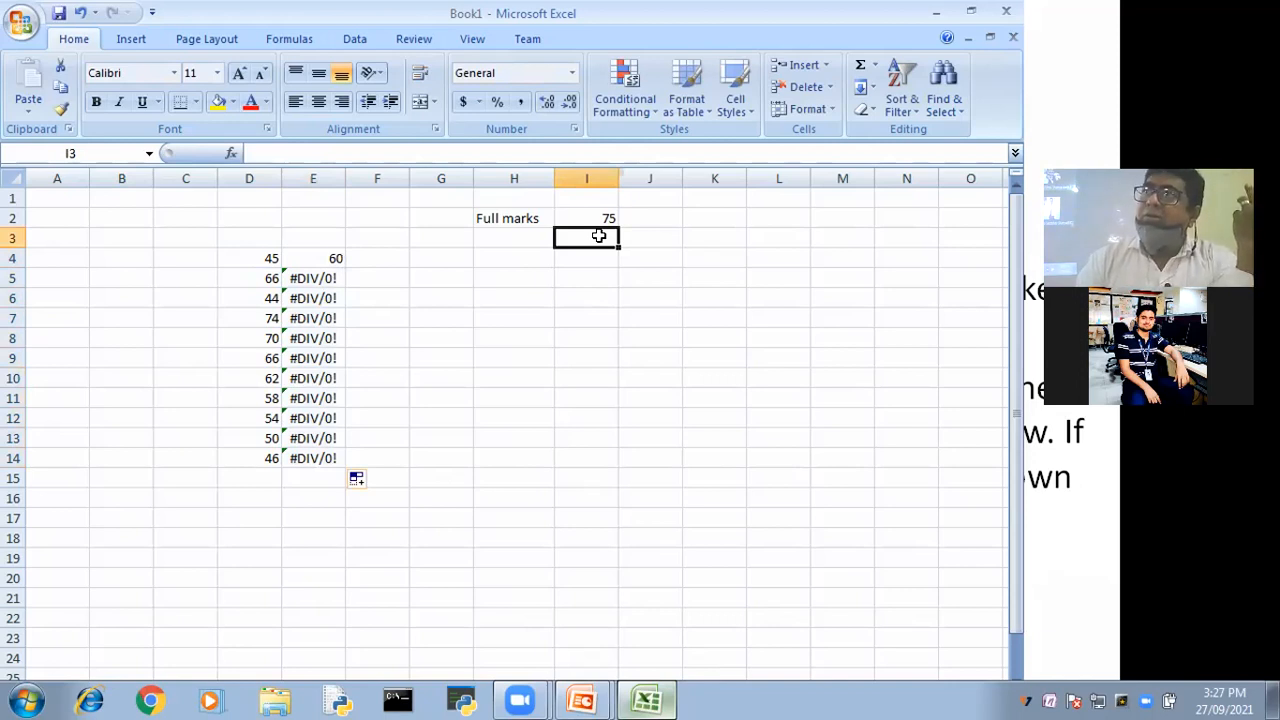
Make the full marks reference in E4 absolute so the formula is =D4*100/$I$2
double_click(318, 257)
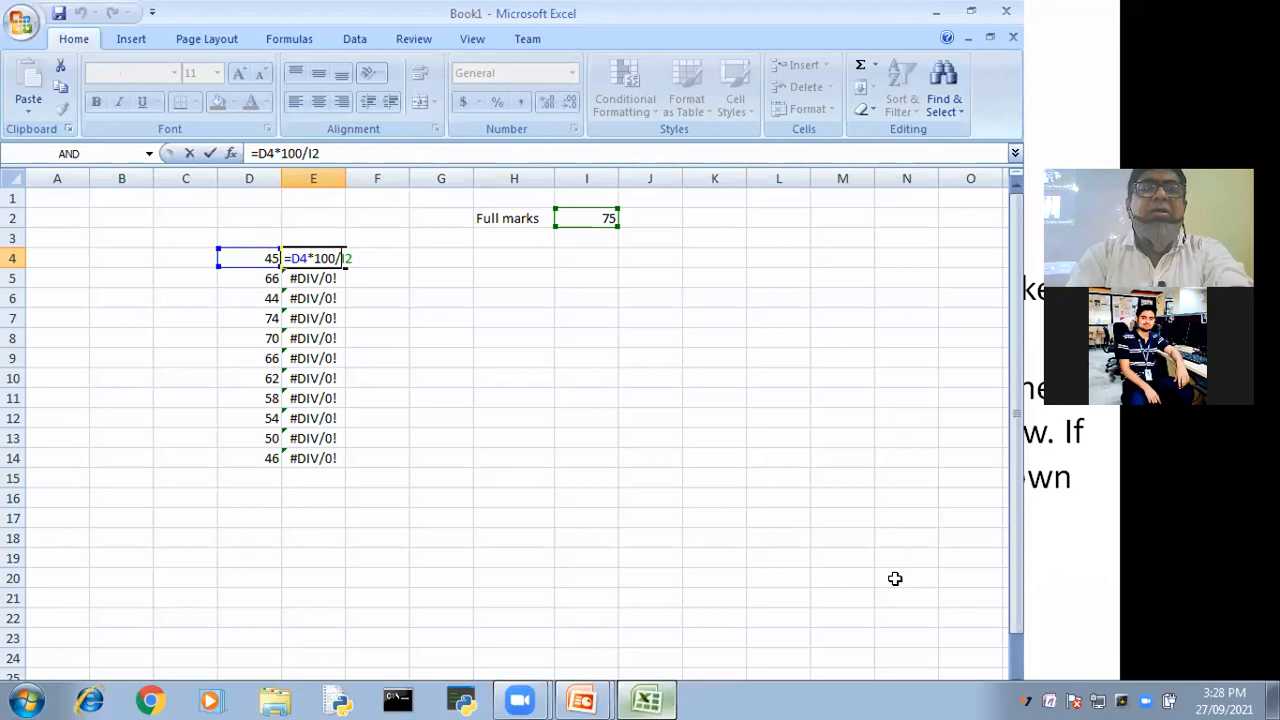
type("$")
key("Left")
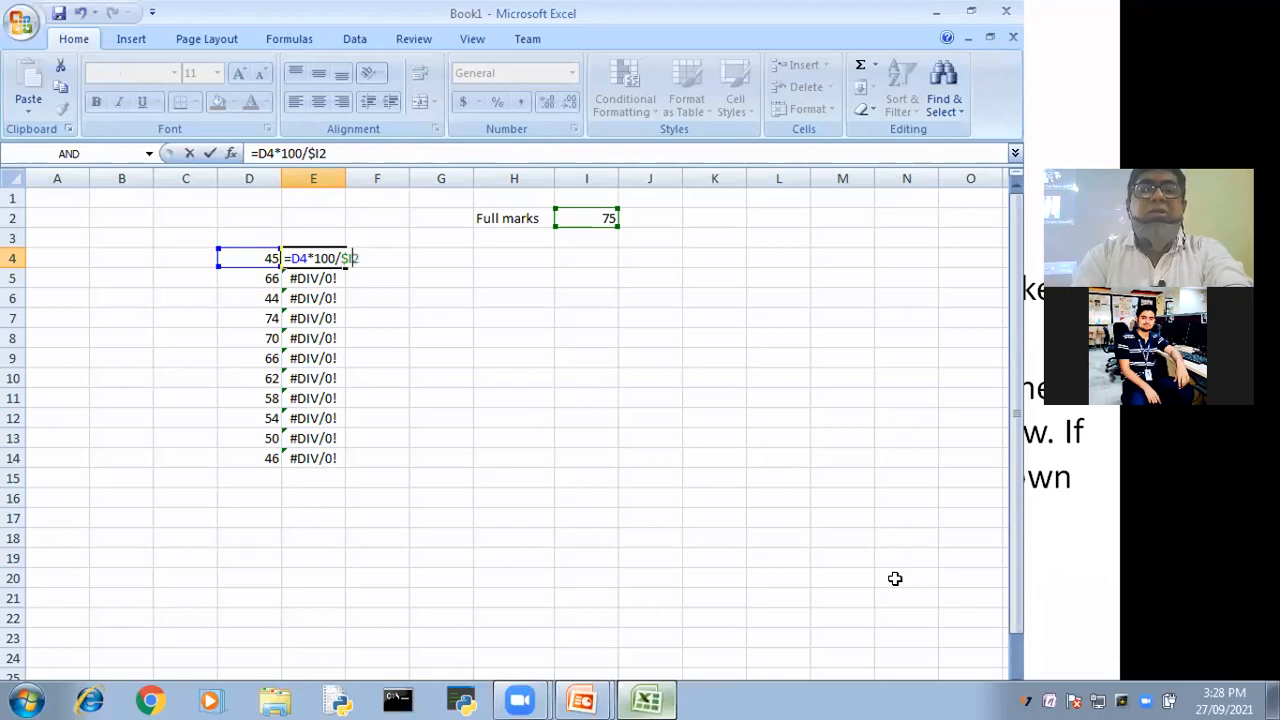
type("$")
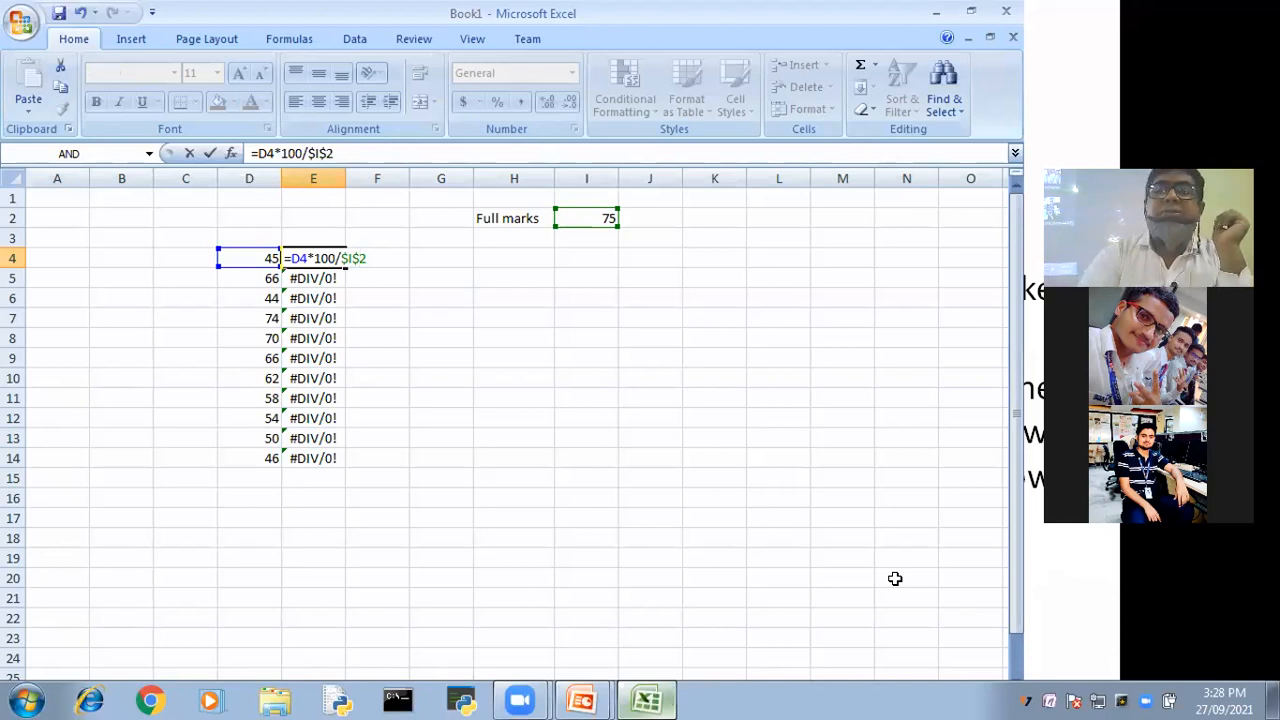
key("Return")
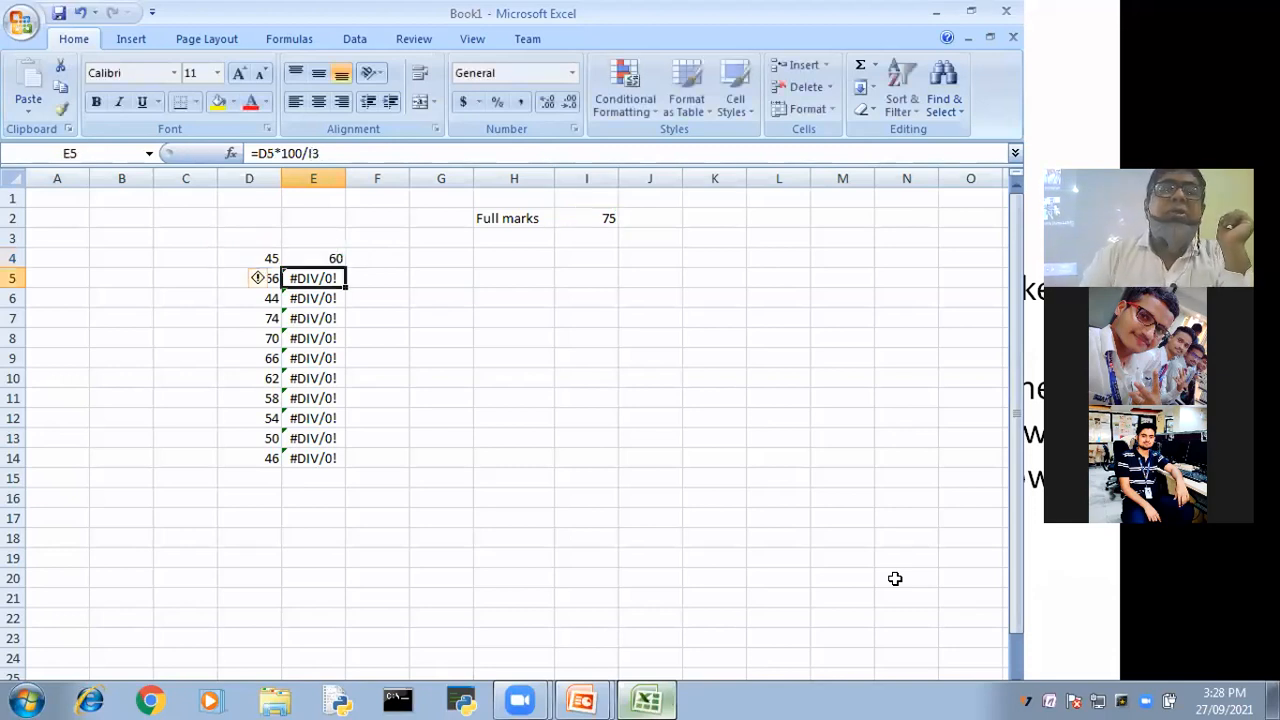
Fill the absolute-reference formula from E4 down through E14
left_click(312, 253)
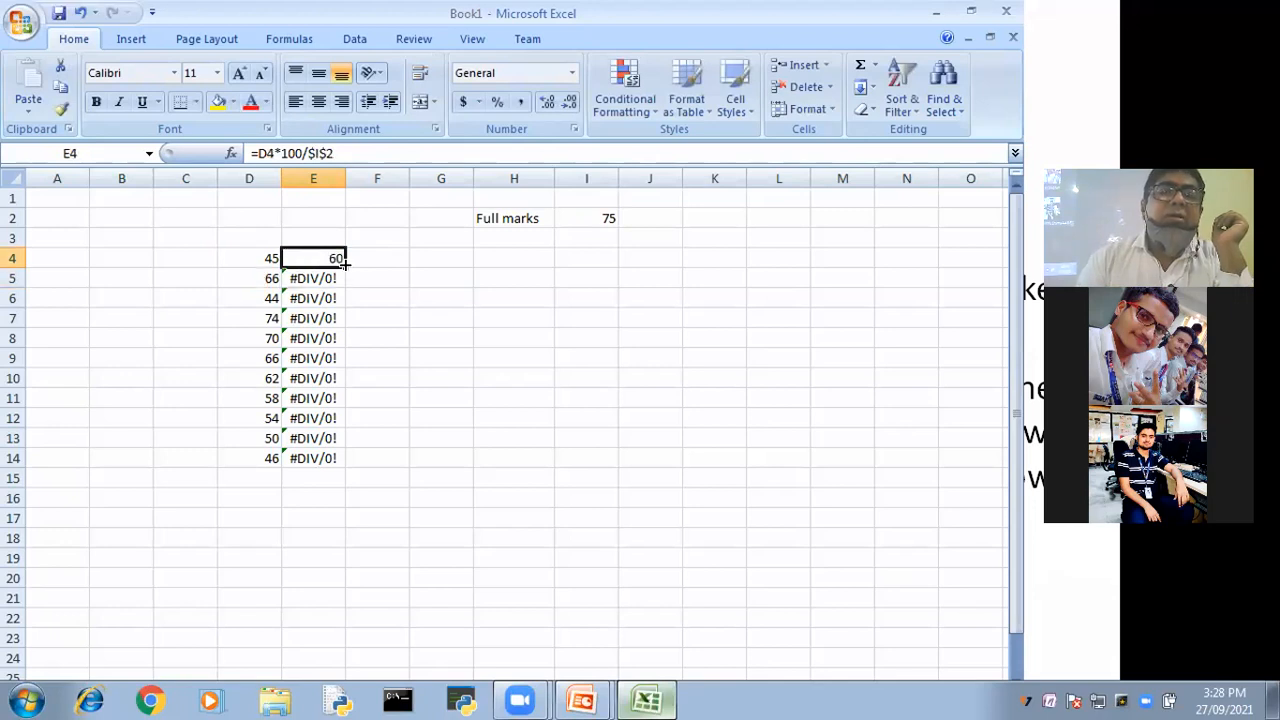
left_click_drag(345, 265, 360, 458)
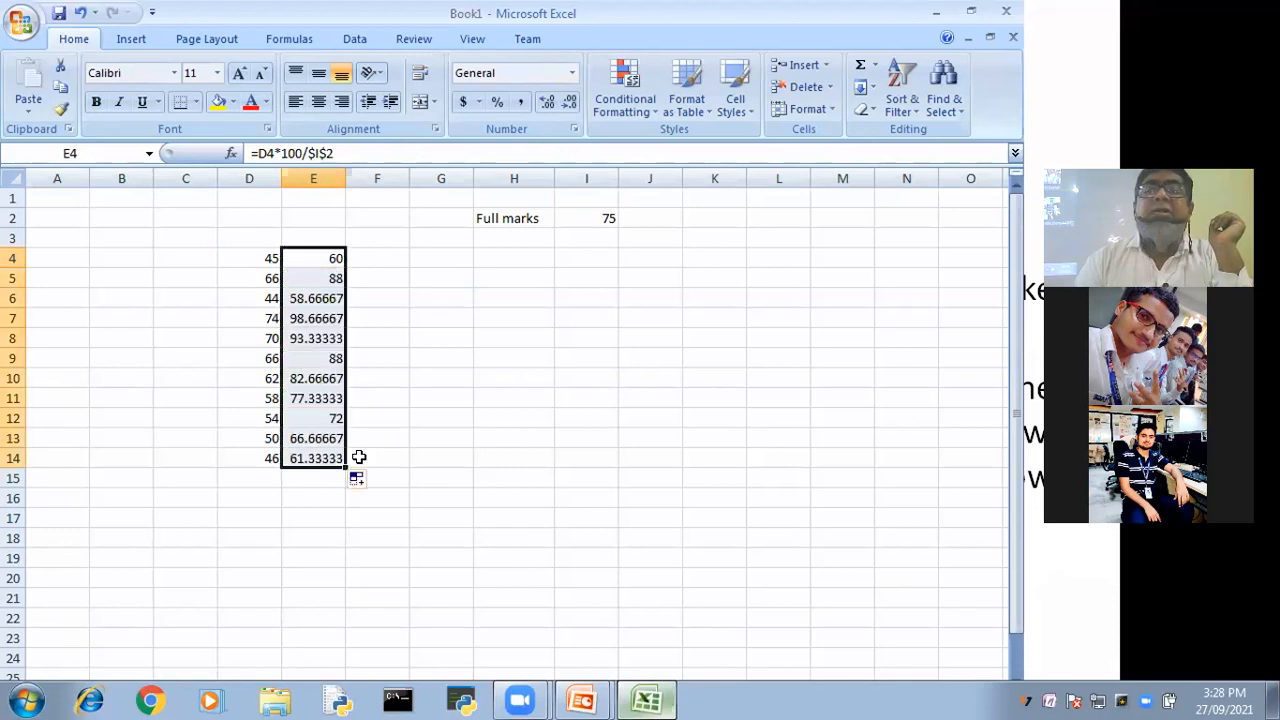
left_click(494, 450)
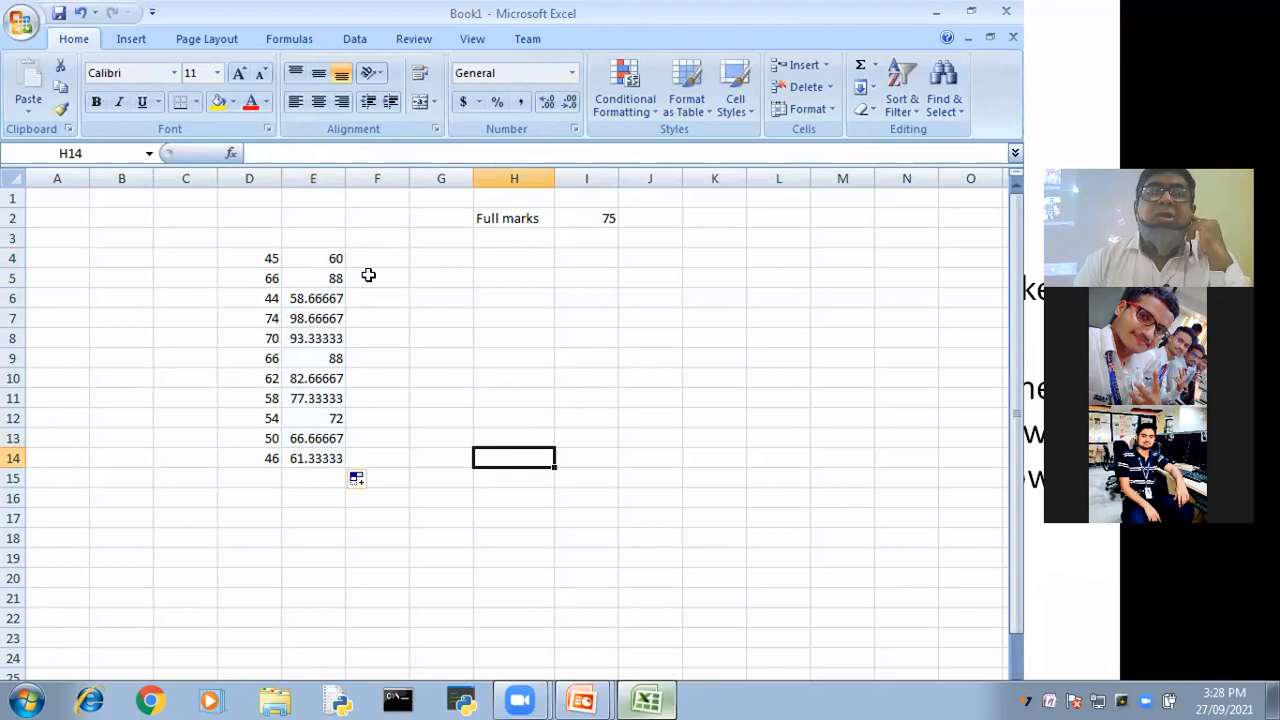
Examine the formula in E4 and its absolute reference to the full marks cell
left_click(331, 258)
left_click(326, 153)
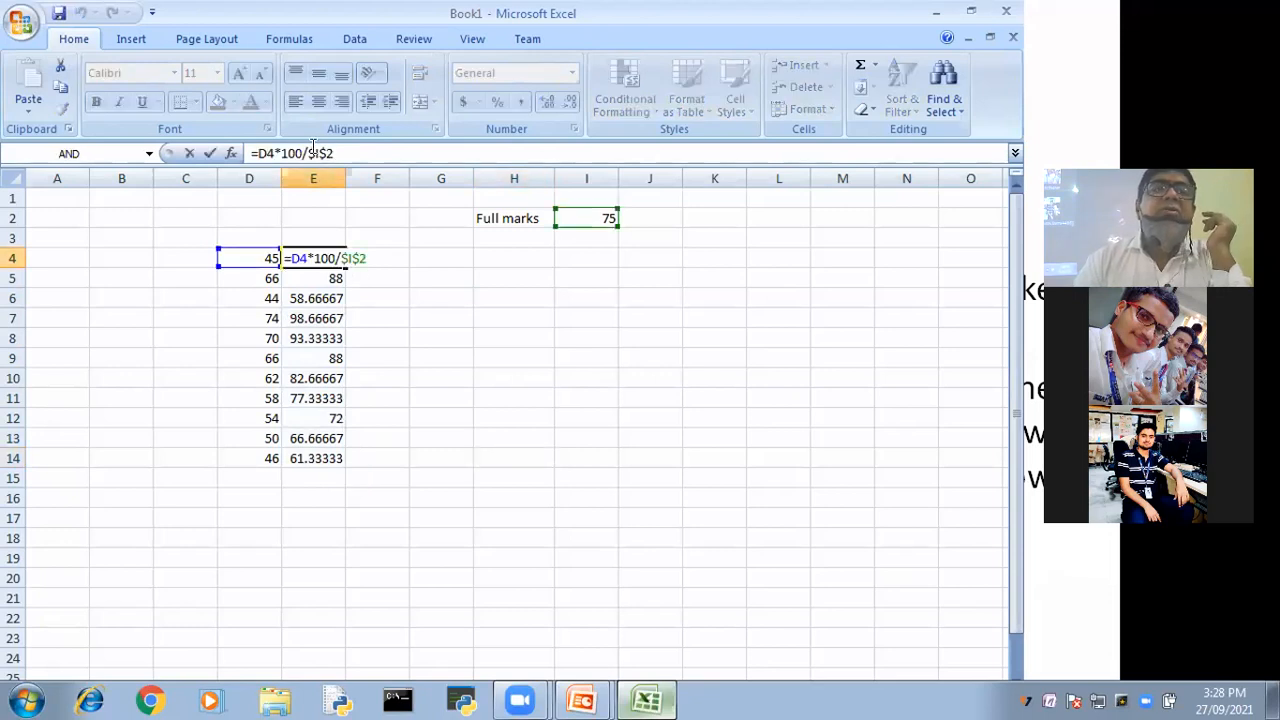
left_click(409, 157)
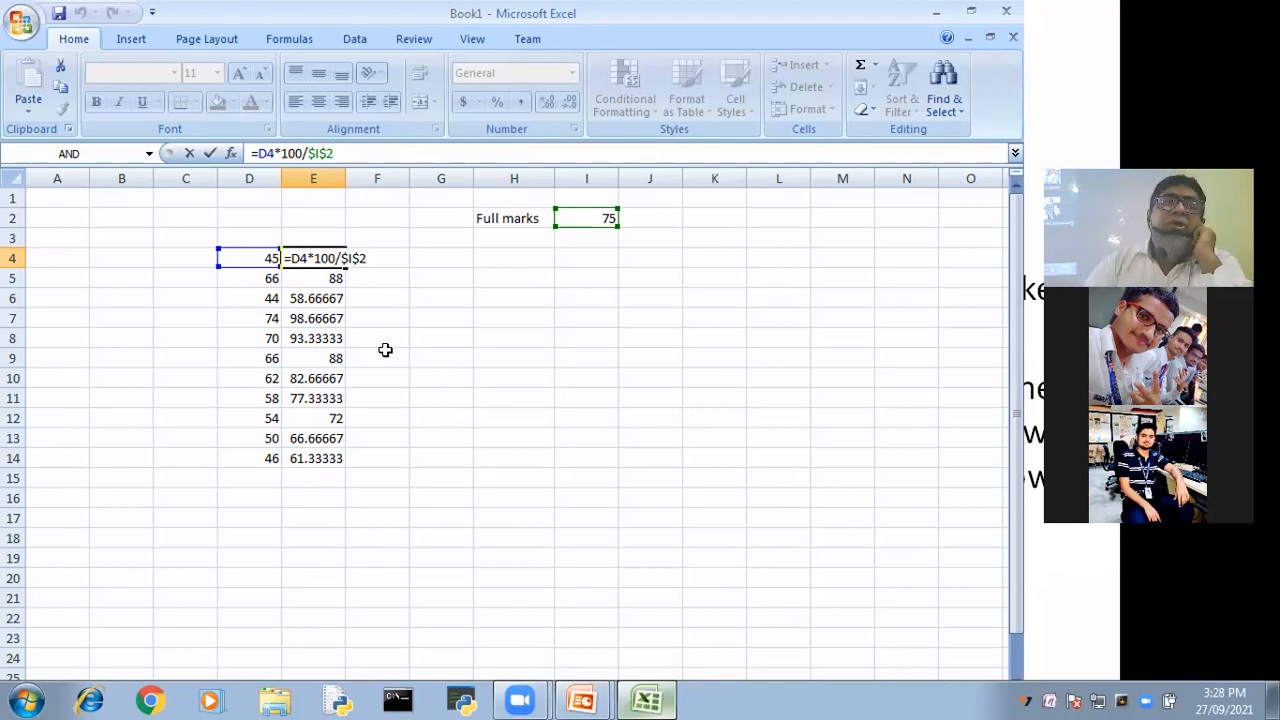
left_click(478, 382)
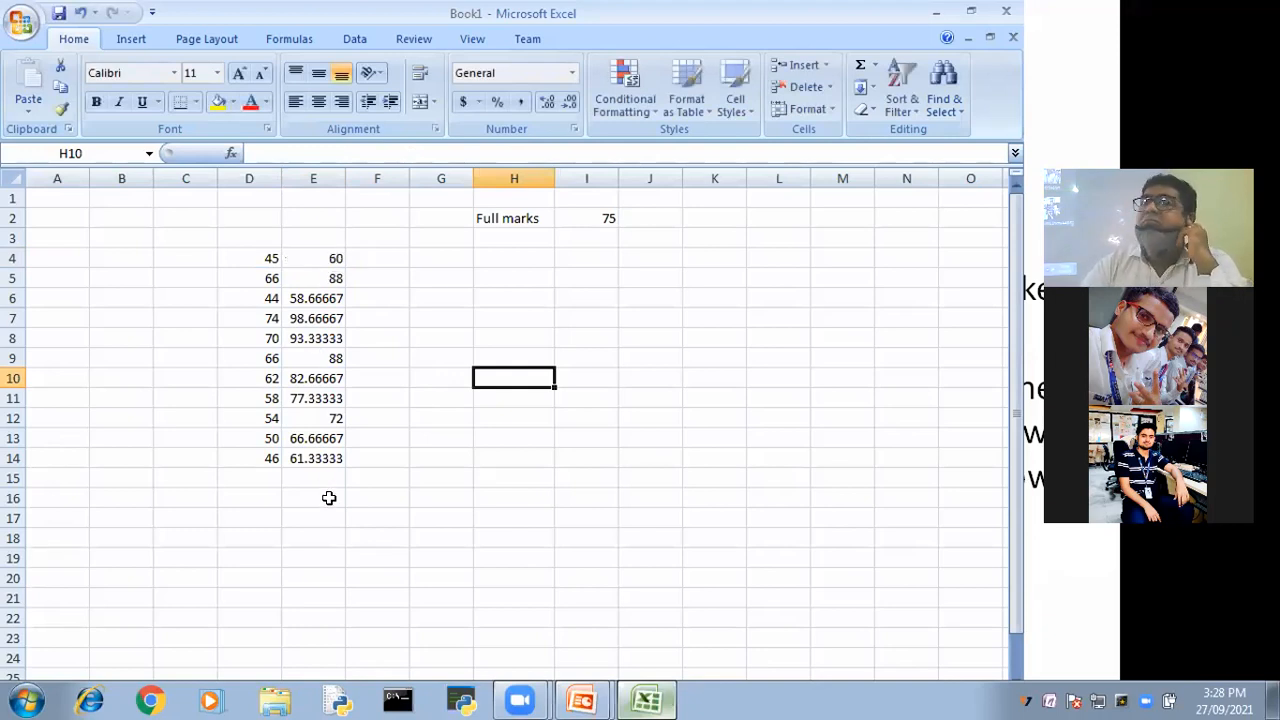
left_click(315, 253)
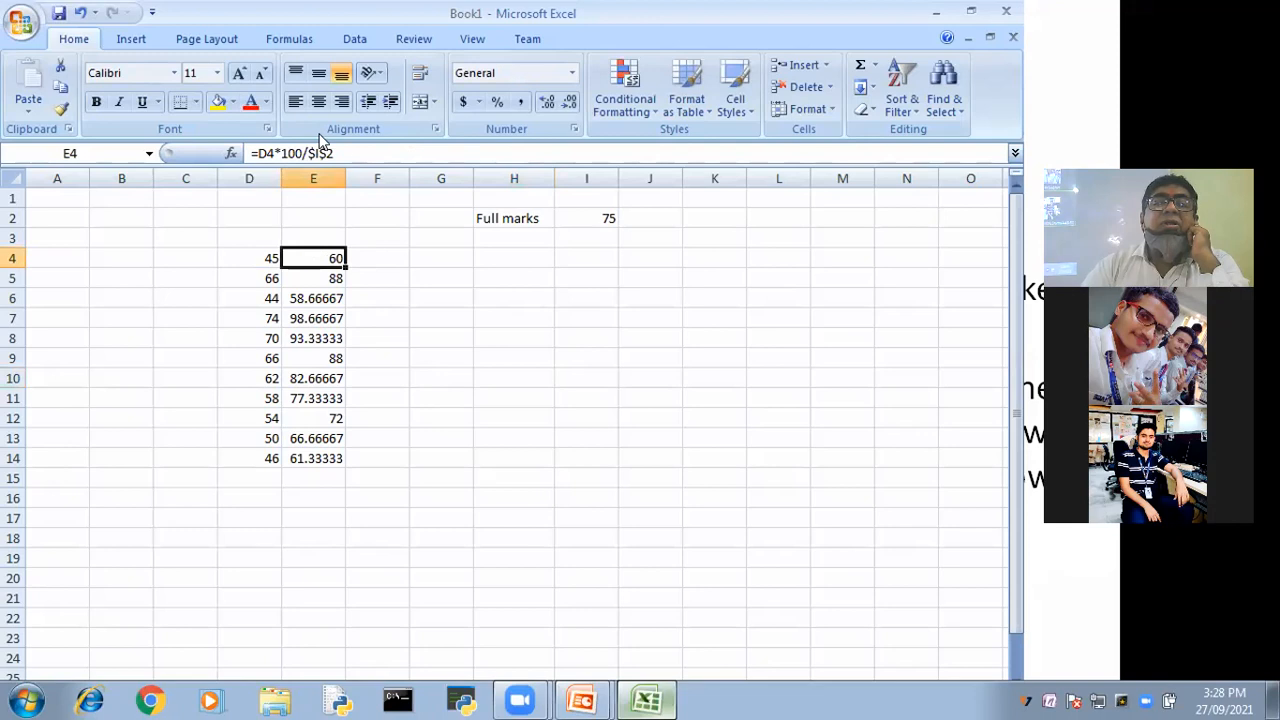
Change the full marks reference in E4 to I$2 so only the row is fixed, and fill the formula down through E14
left_click(329, 282)
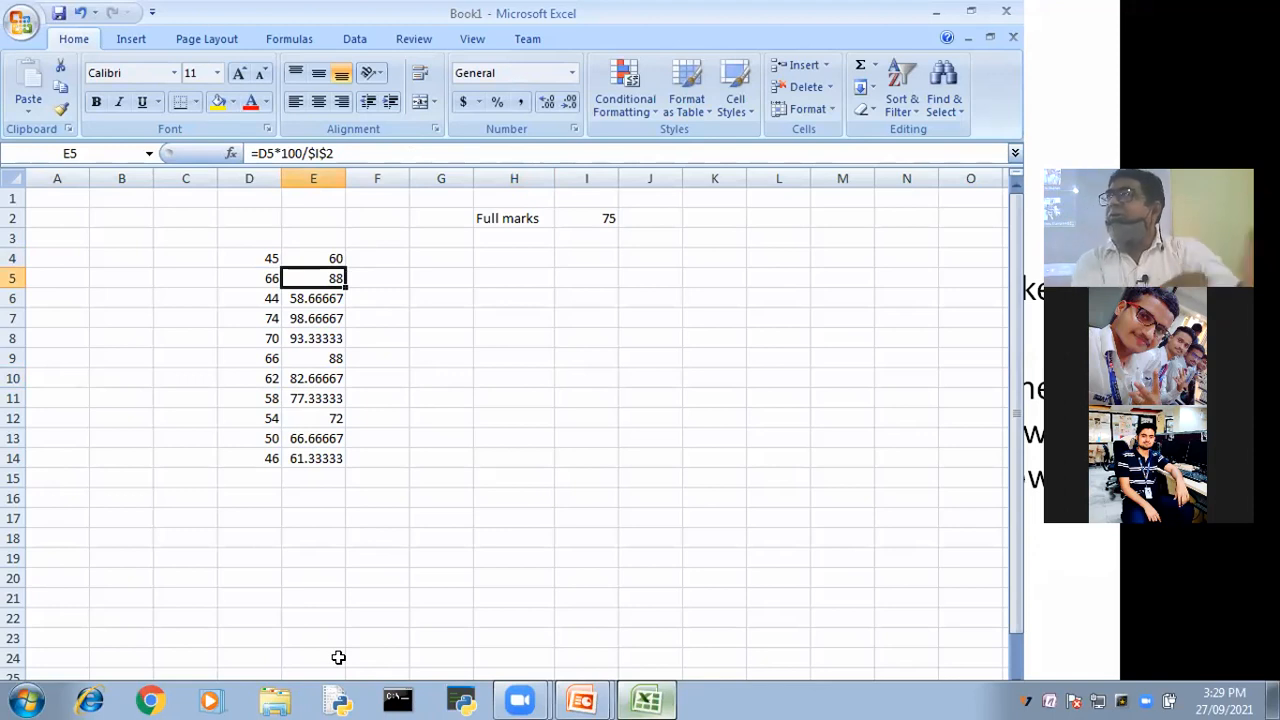
left_click(305, 257)
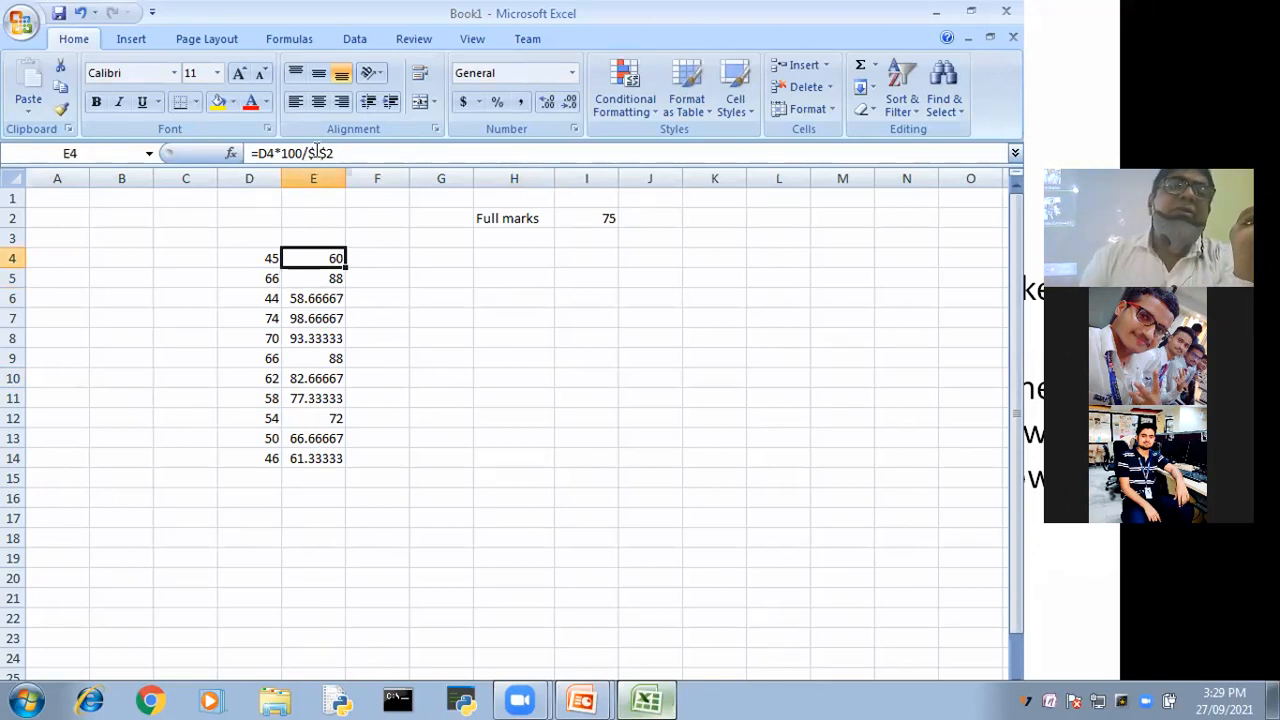
left_click(316, 152)
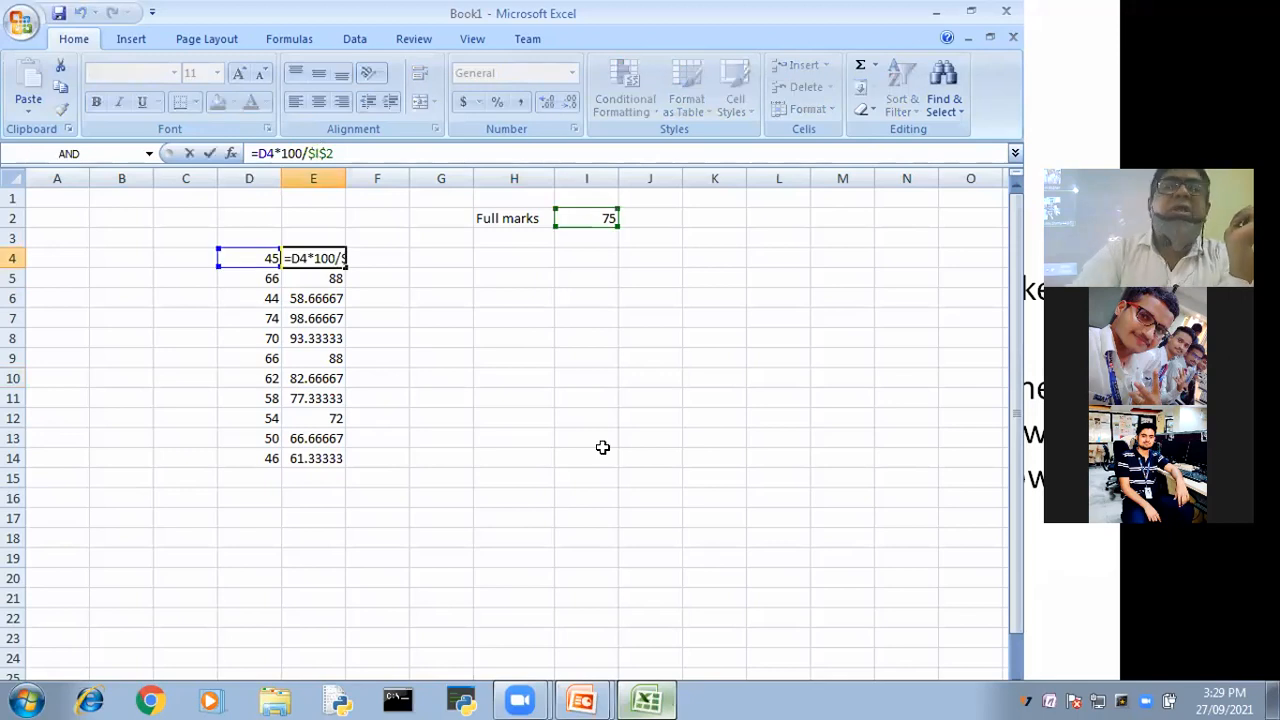
key("BackSpace")
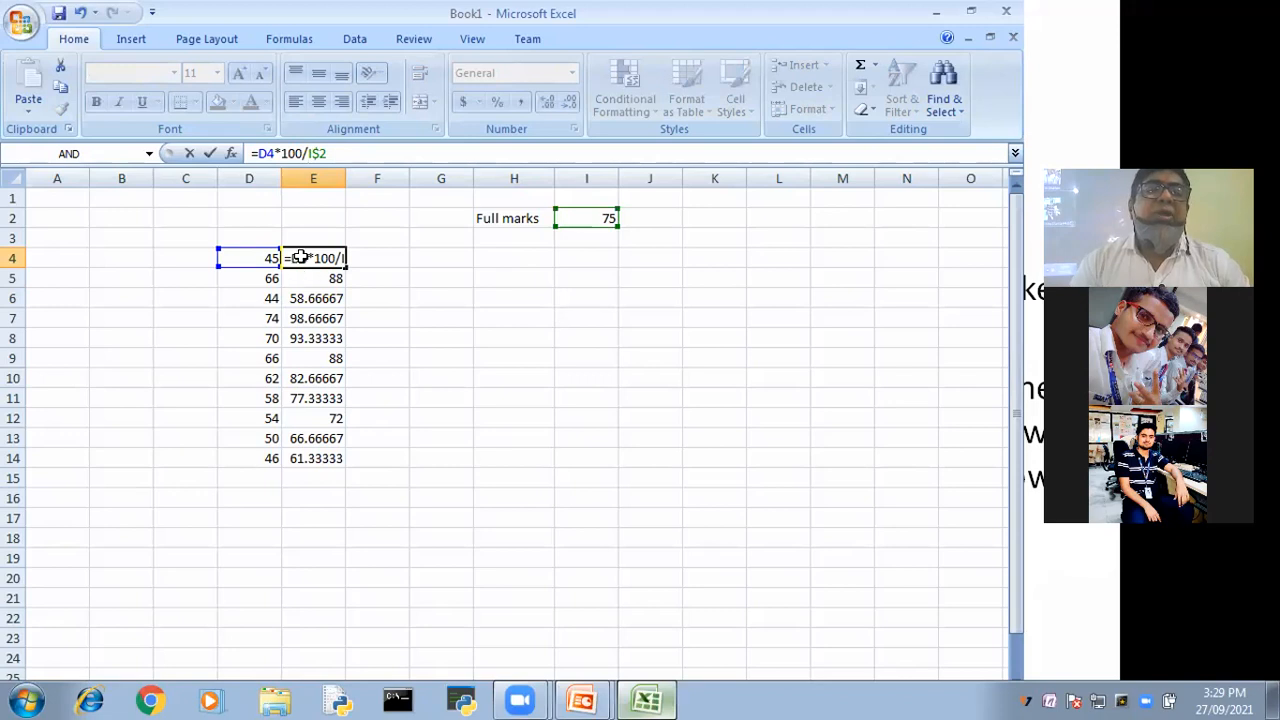
left_click(338, 262)
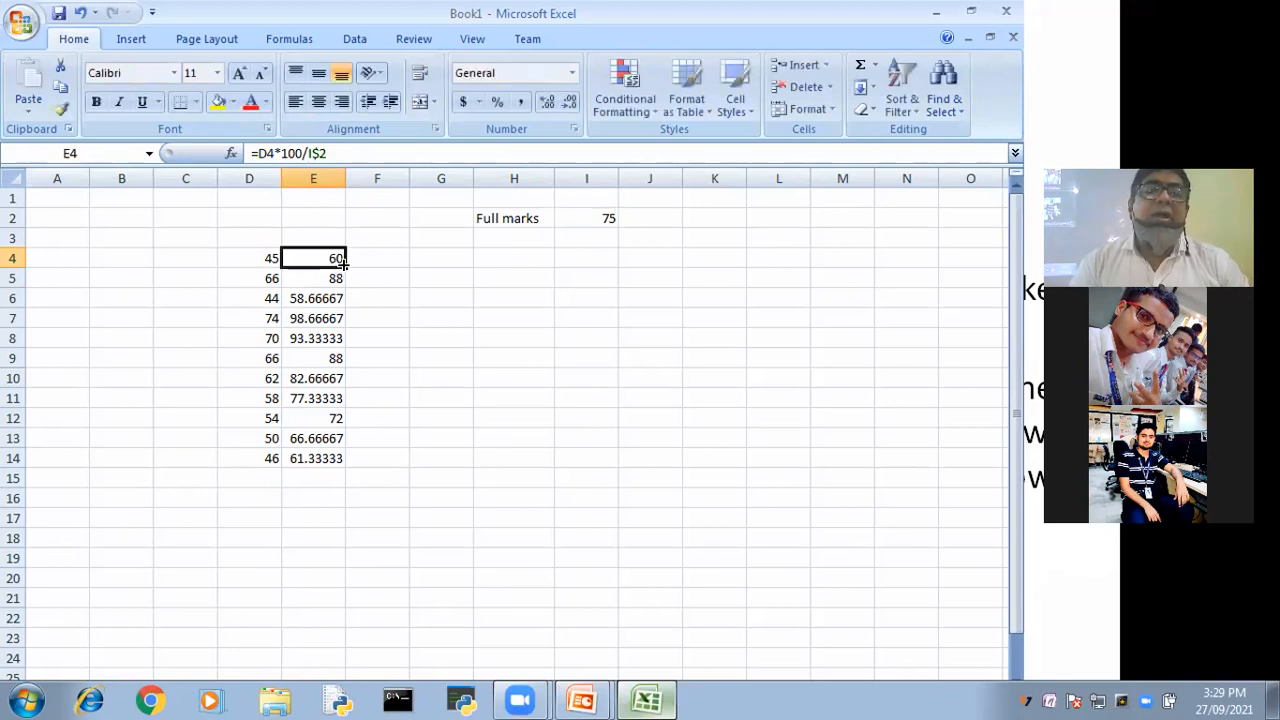
left_click_drag(340, 262, 350, 460)
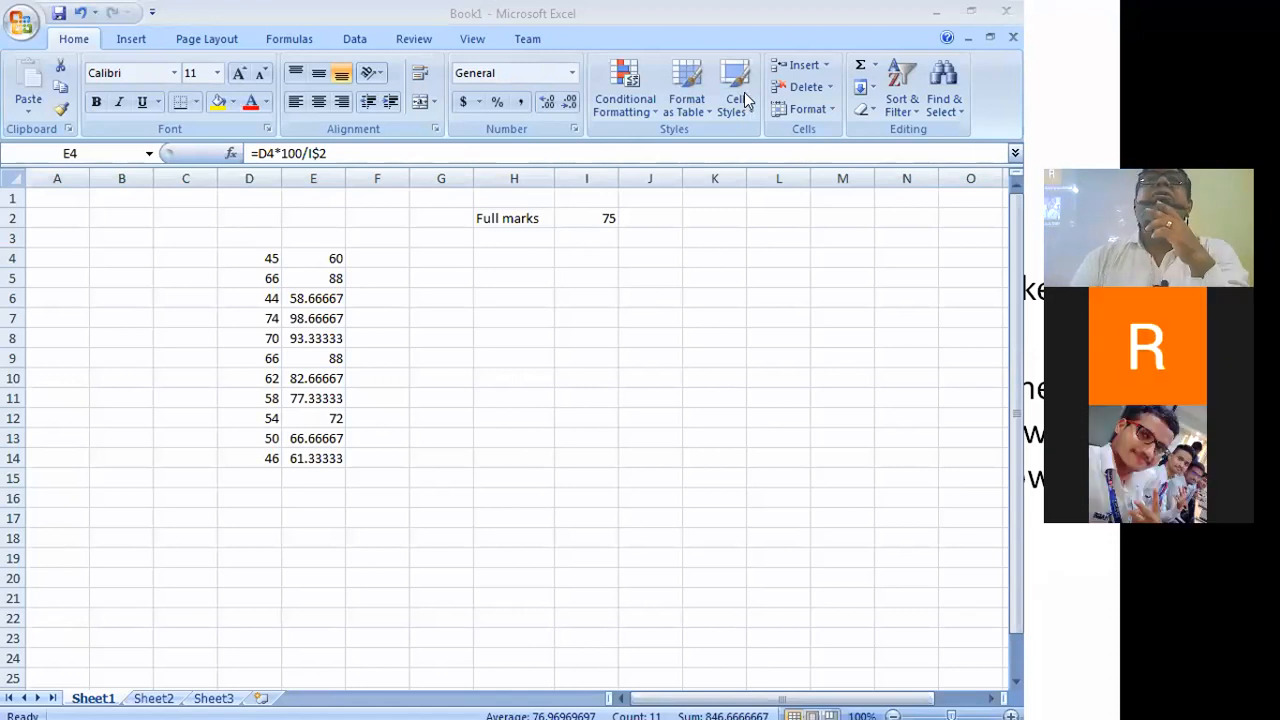
double_click(336, 252)
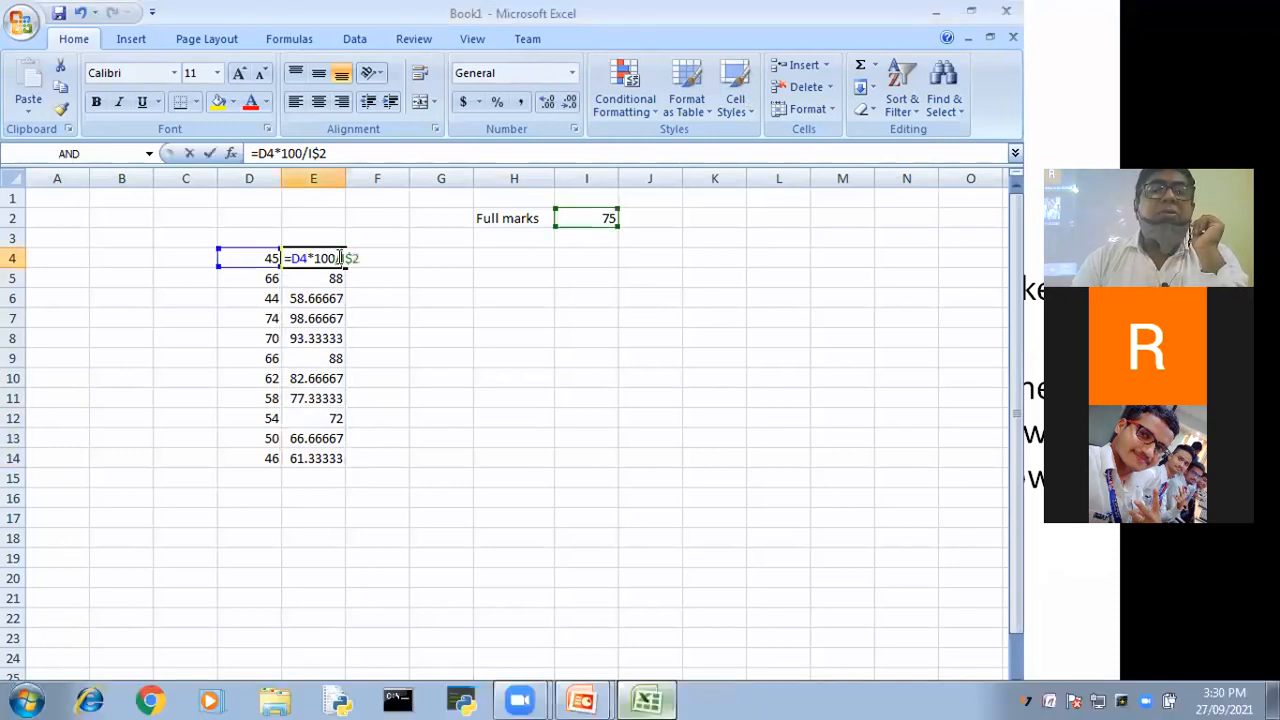
left_click(456, 357)
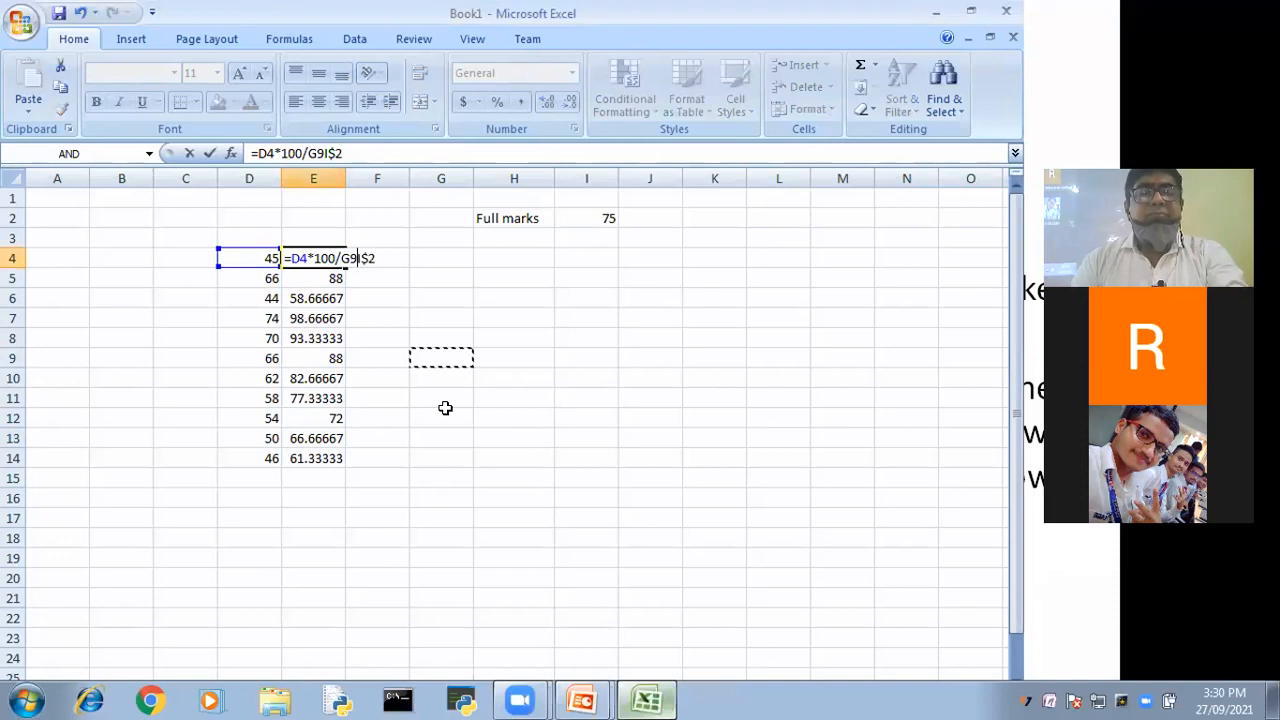
key("BackSpace")
key("BackSpace")
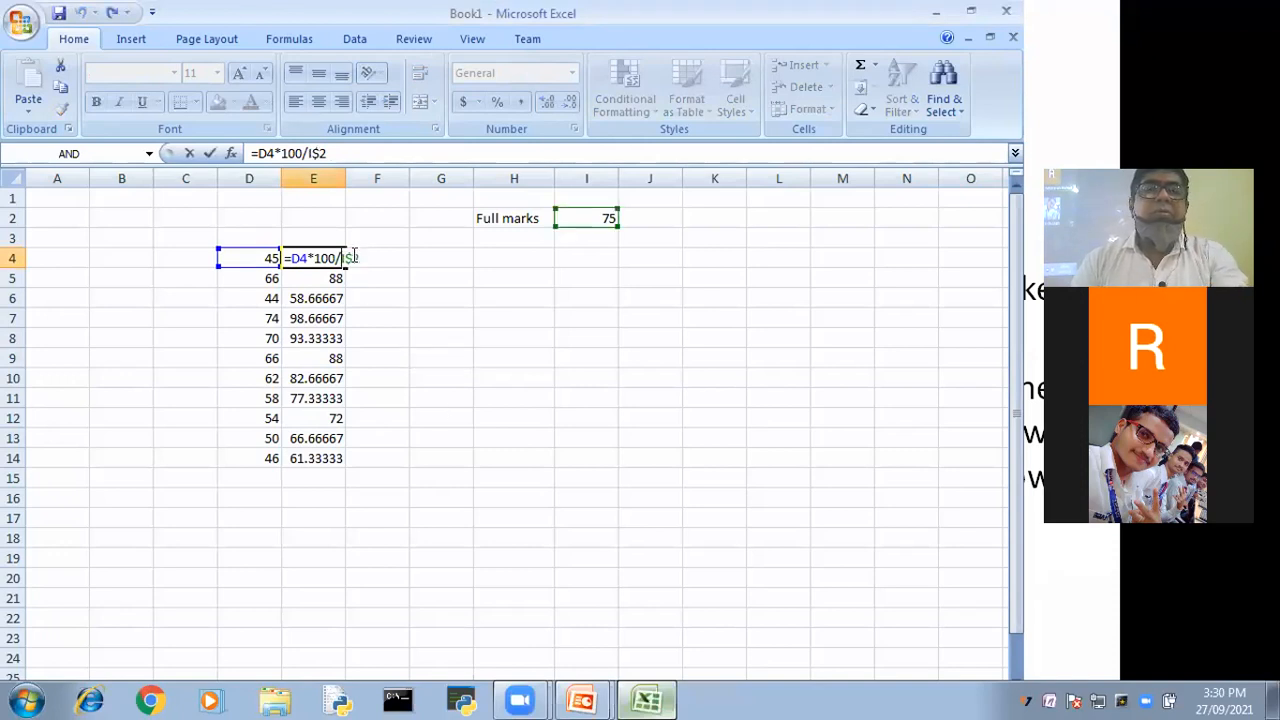
key("Return")
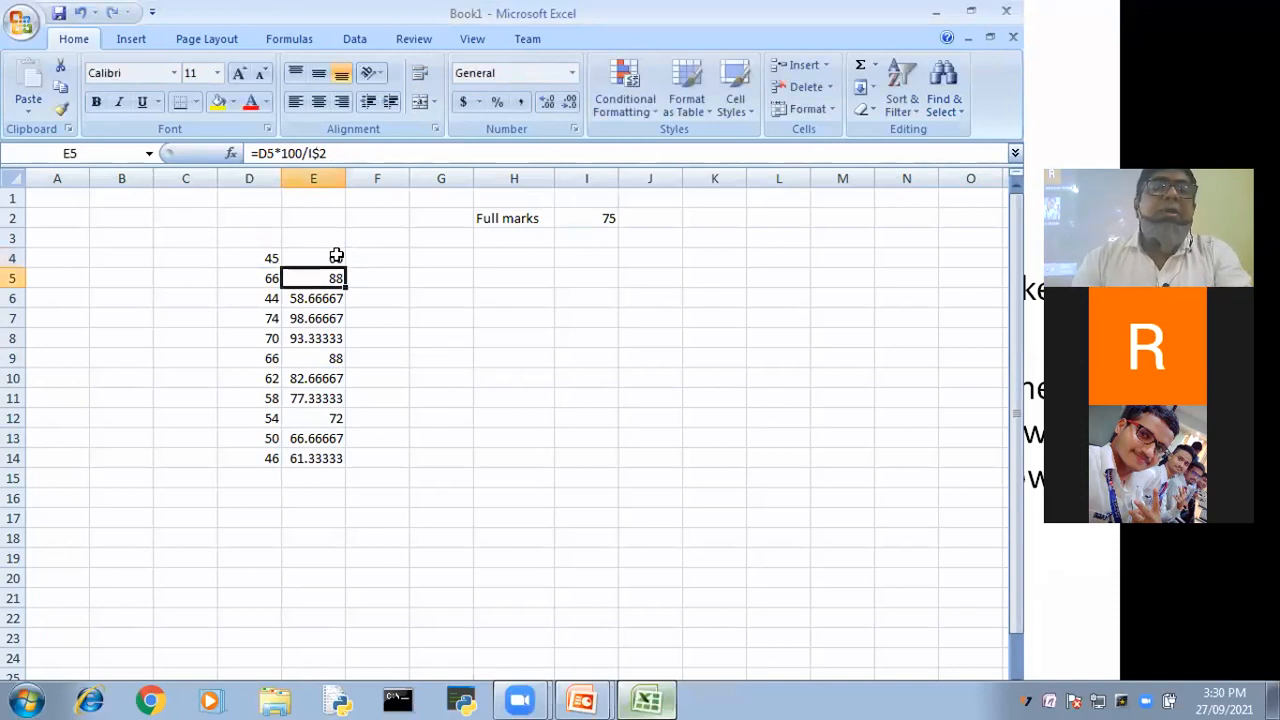
Make the full marks reference in E4 fully absolute again so the formula is =D4*100/$I$2
left_click(323, 257)
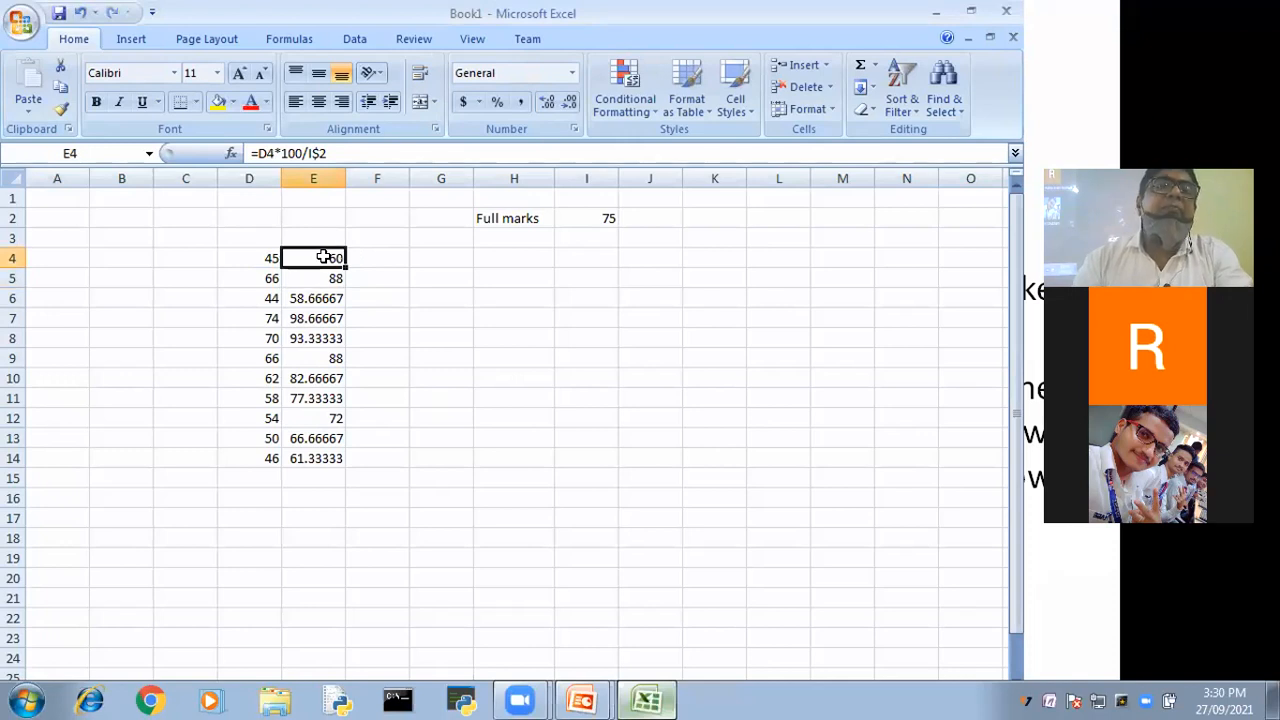
double_click(323, 257)
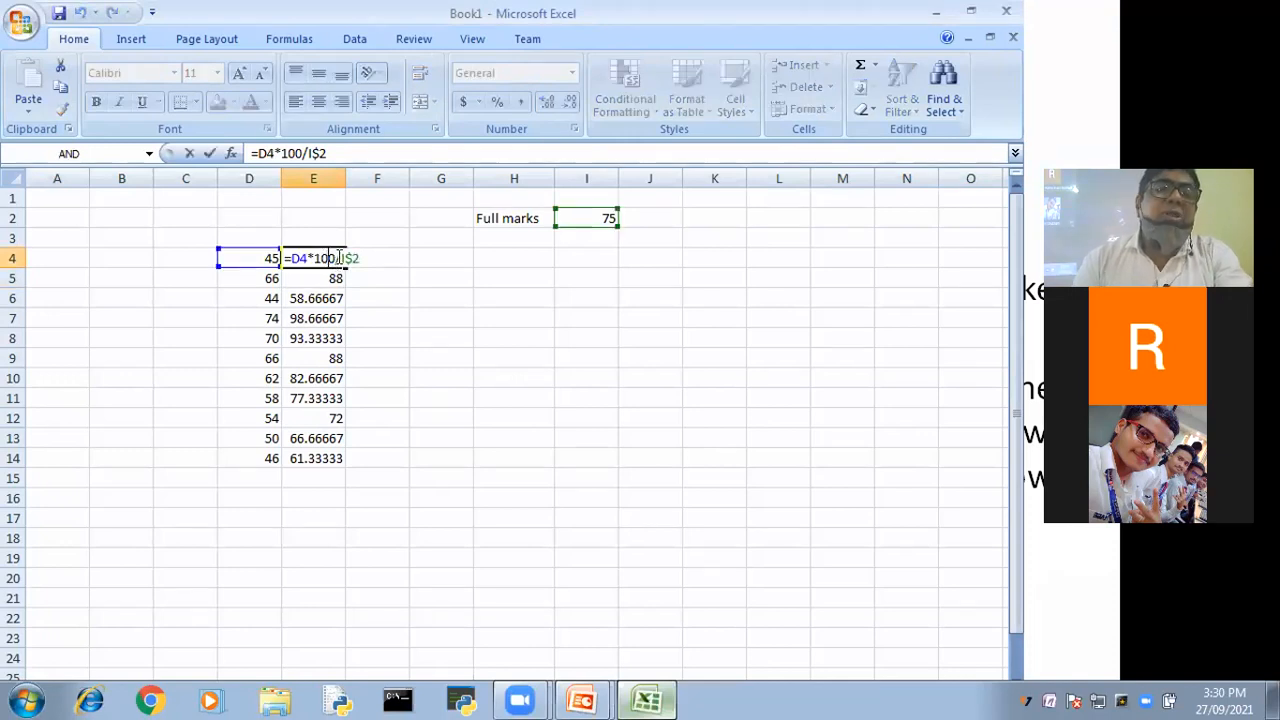
left_click(337, 258)
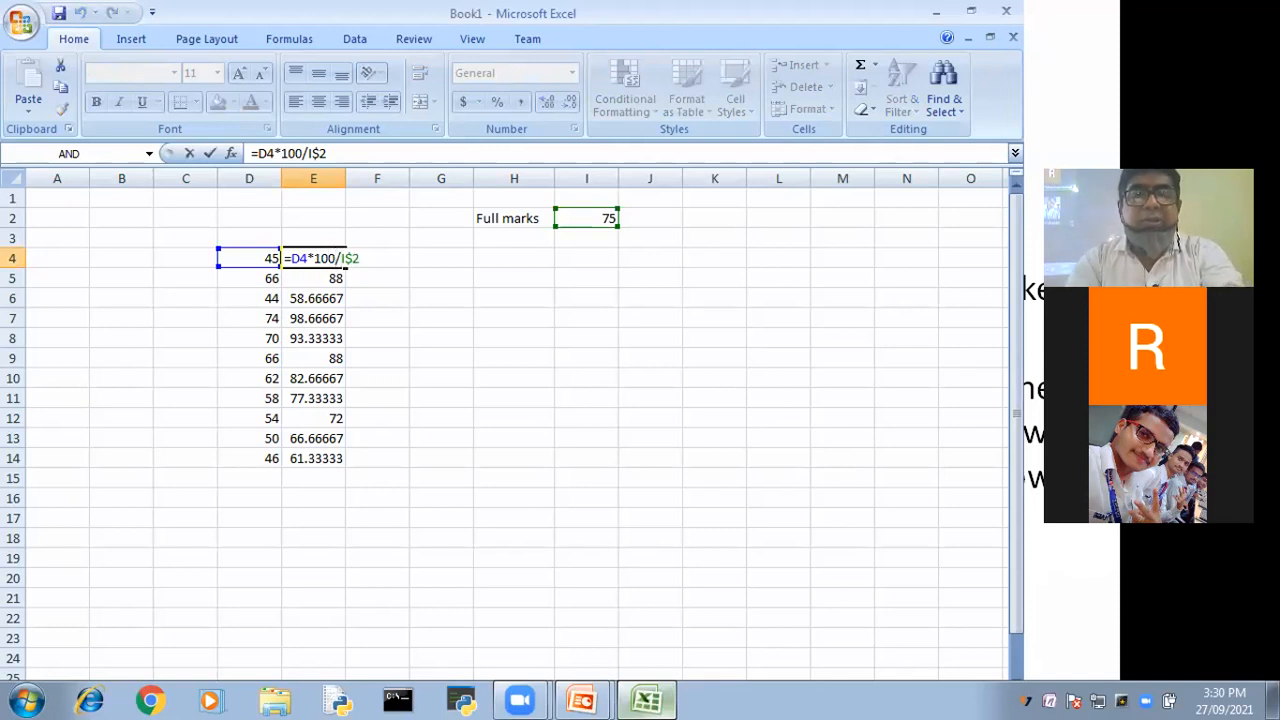
type("$")
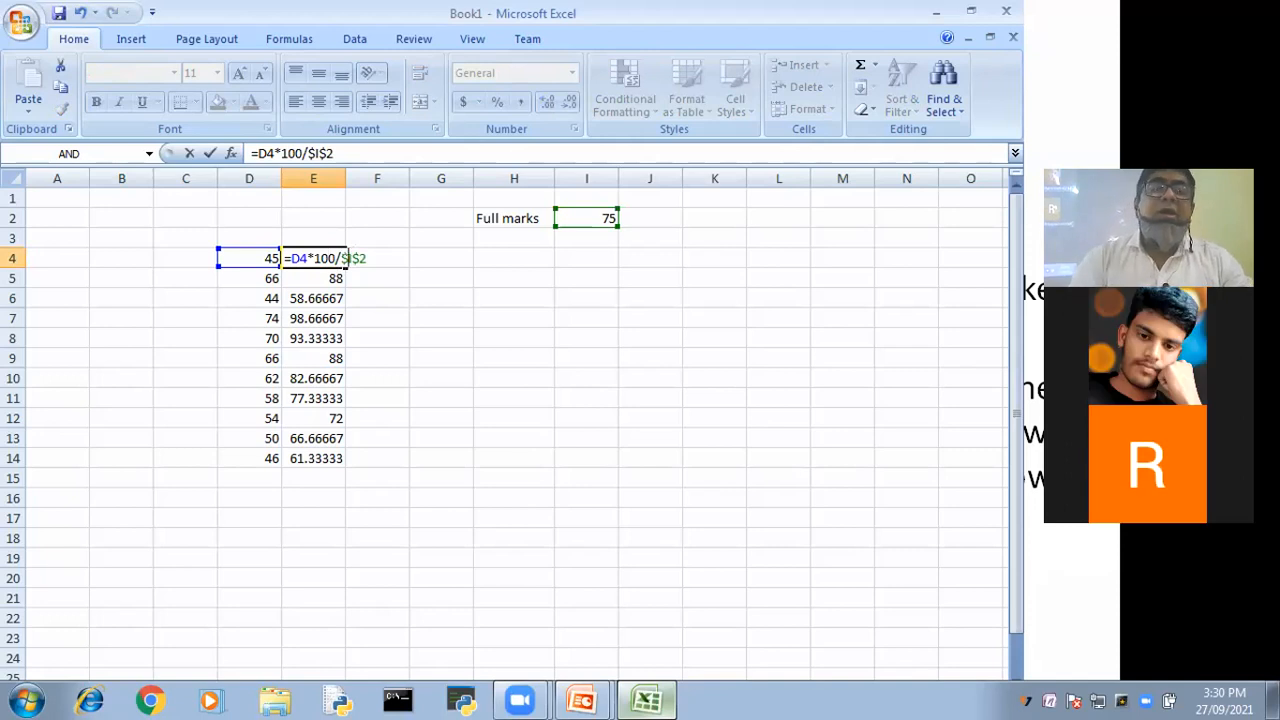
key("Return")
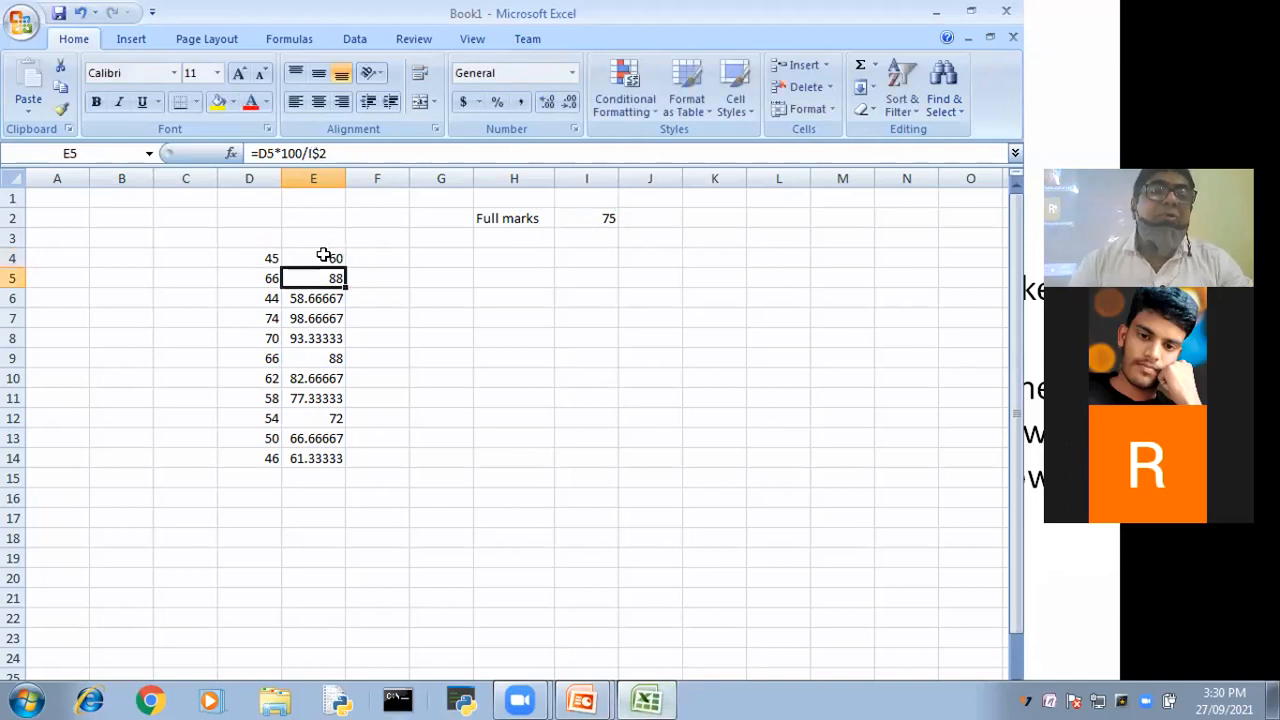
Fill the absolute-reference formula from E4 across row 4 through J4 and inspect the copied formulas in F4 and H4
left_click(321, 258)
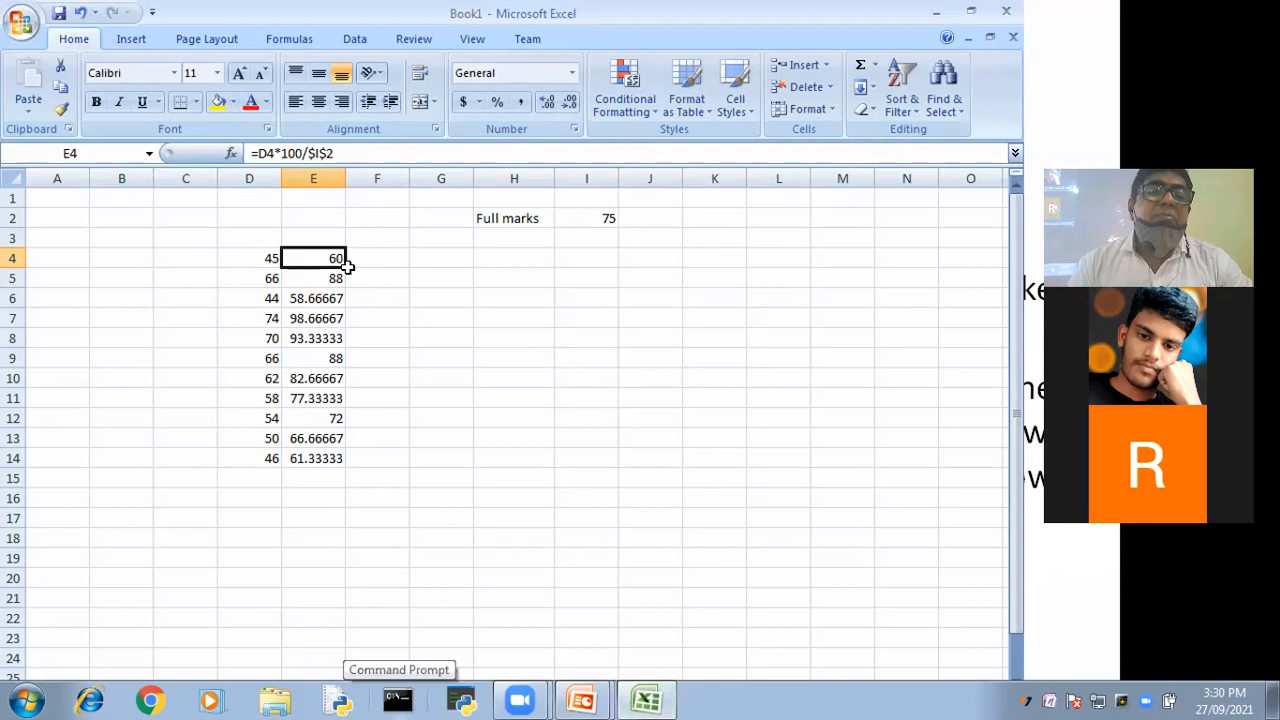
left_click_drag(345, 263, 652, 267)
left_click(730, 399)
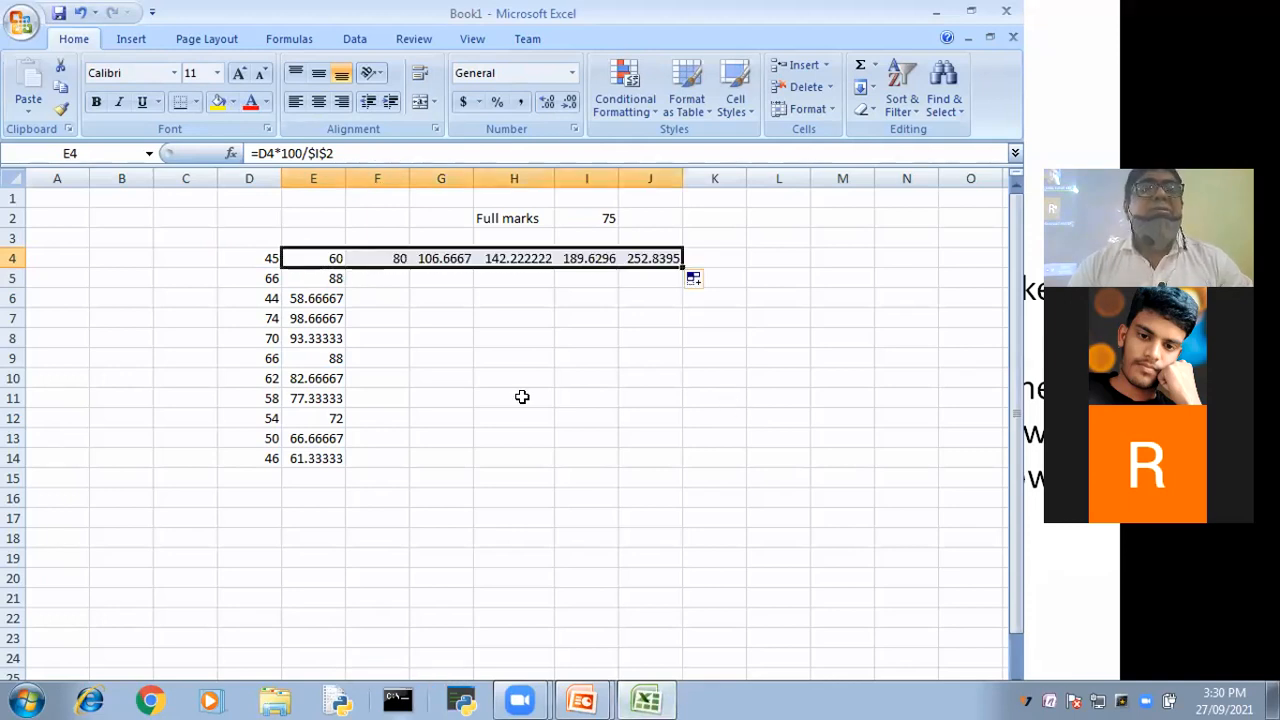
left_click(384, 258)
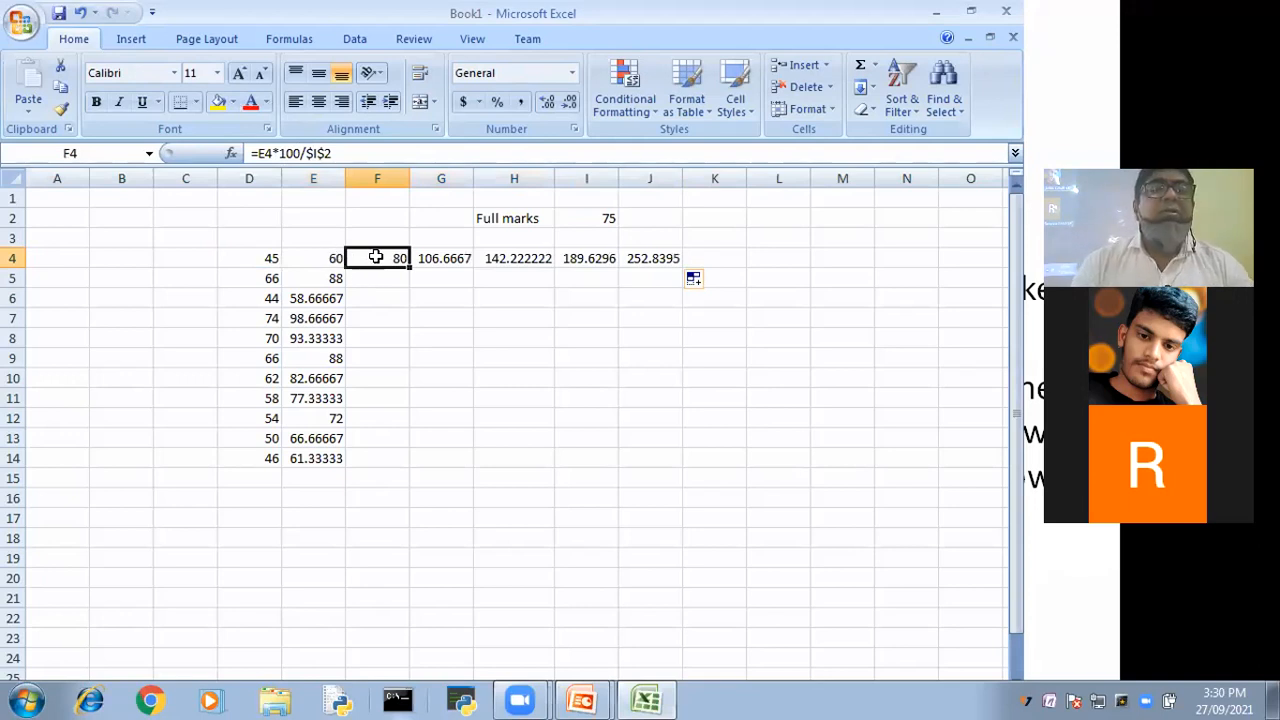
left_click(529, 258)
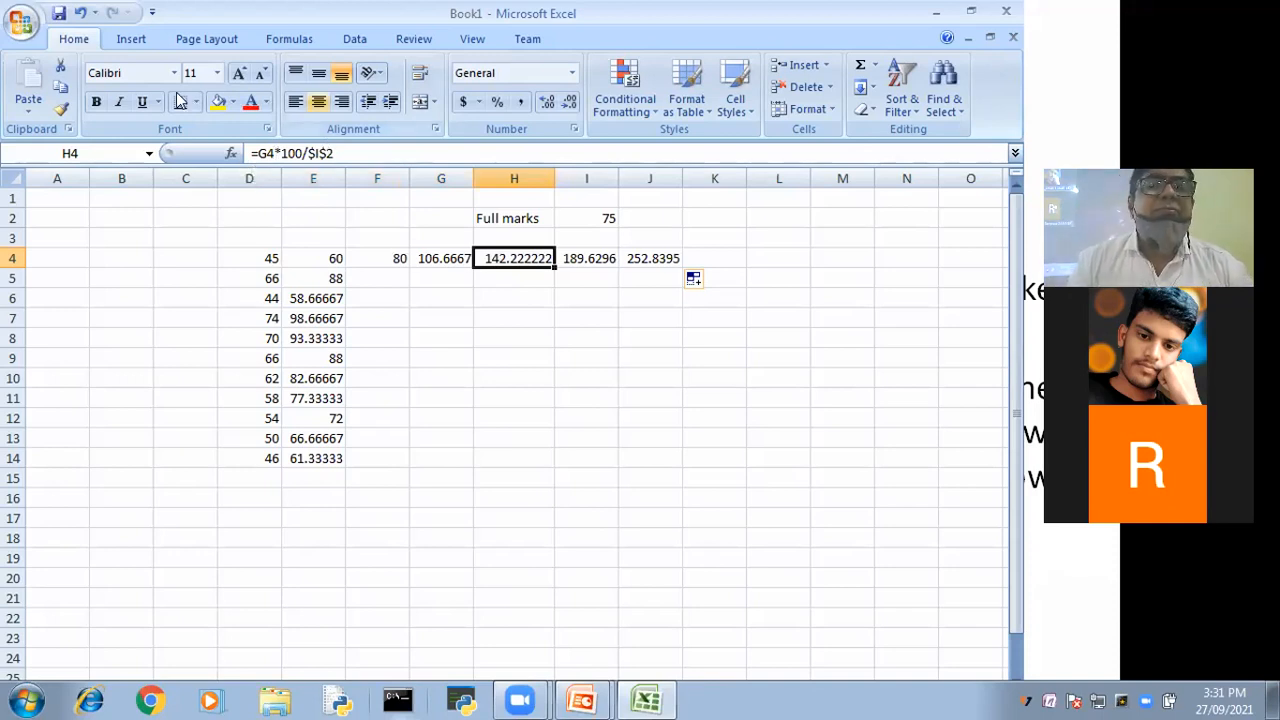
Clear the contents of cells F4 through K4
left_click_drag(376, 258, 716, 260)
key("Delete")
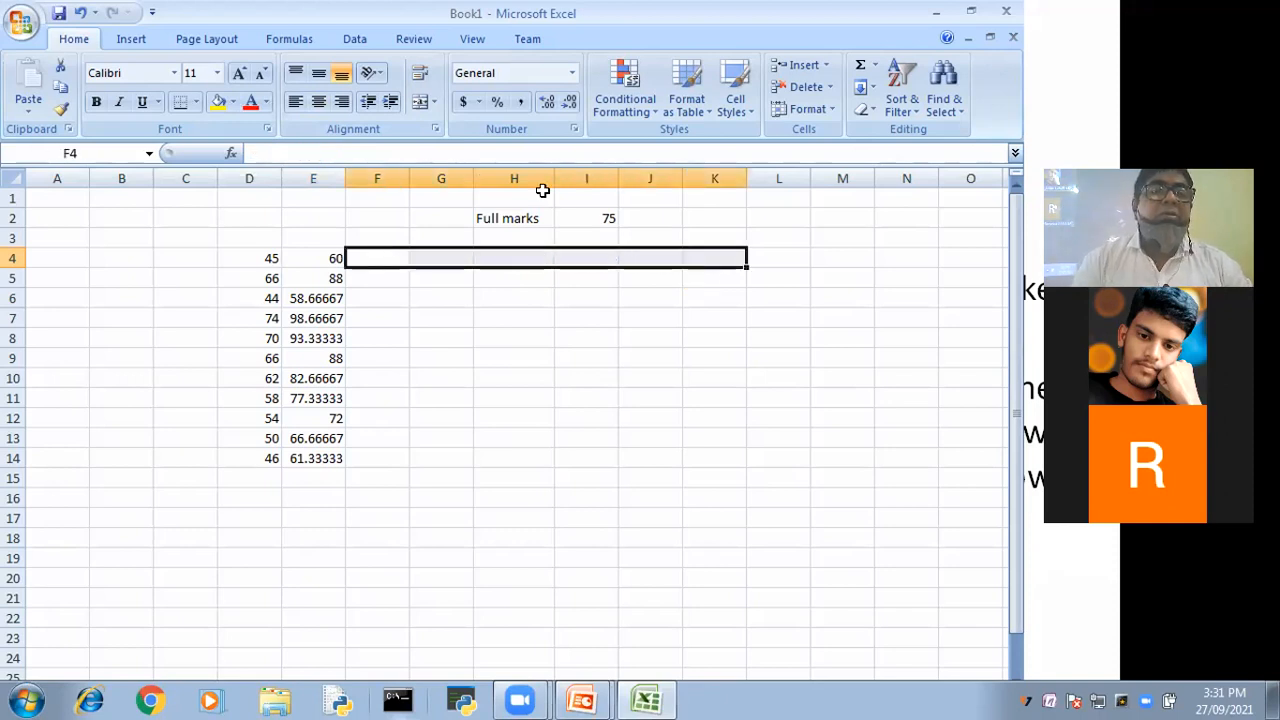
Change the full marks reference in E4 to I$2 and fill the formula across row 4 through L4
left_click(312, 258)
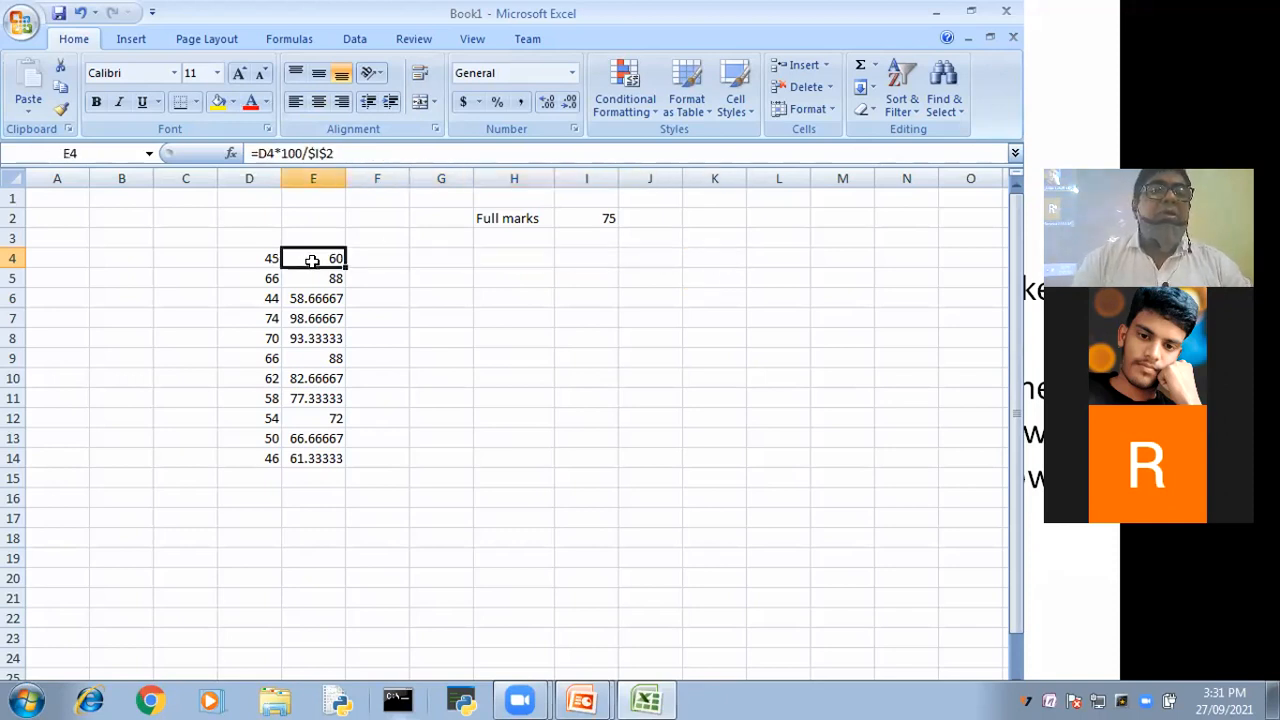
left_click(318, 159)
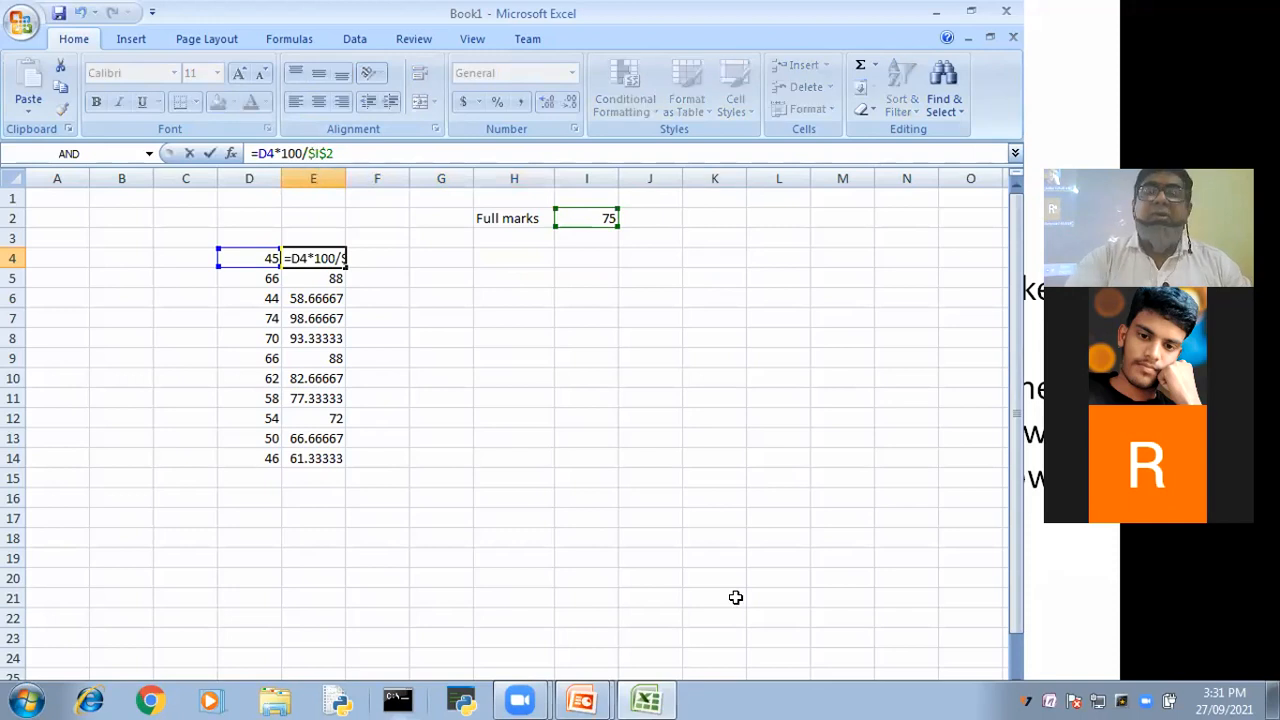
key("F4")
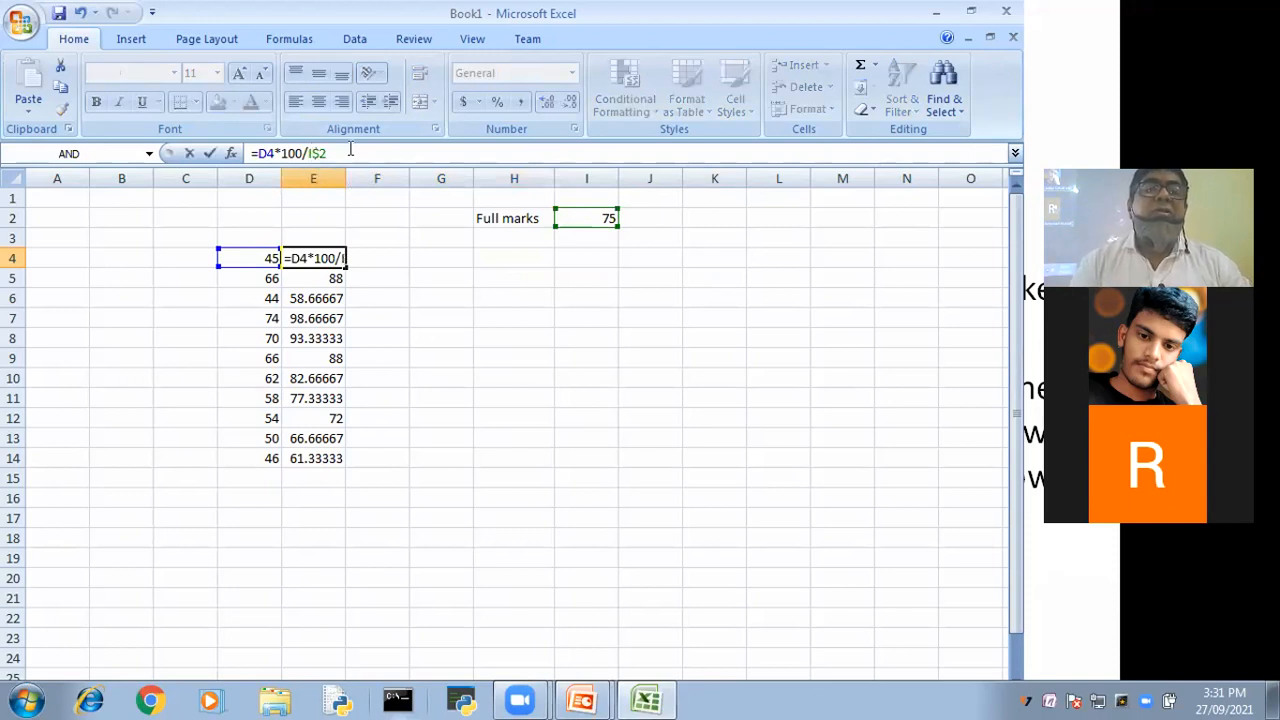
key("Return")
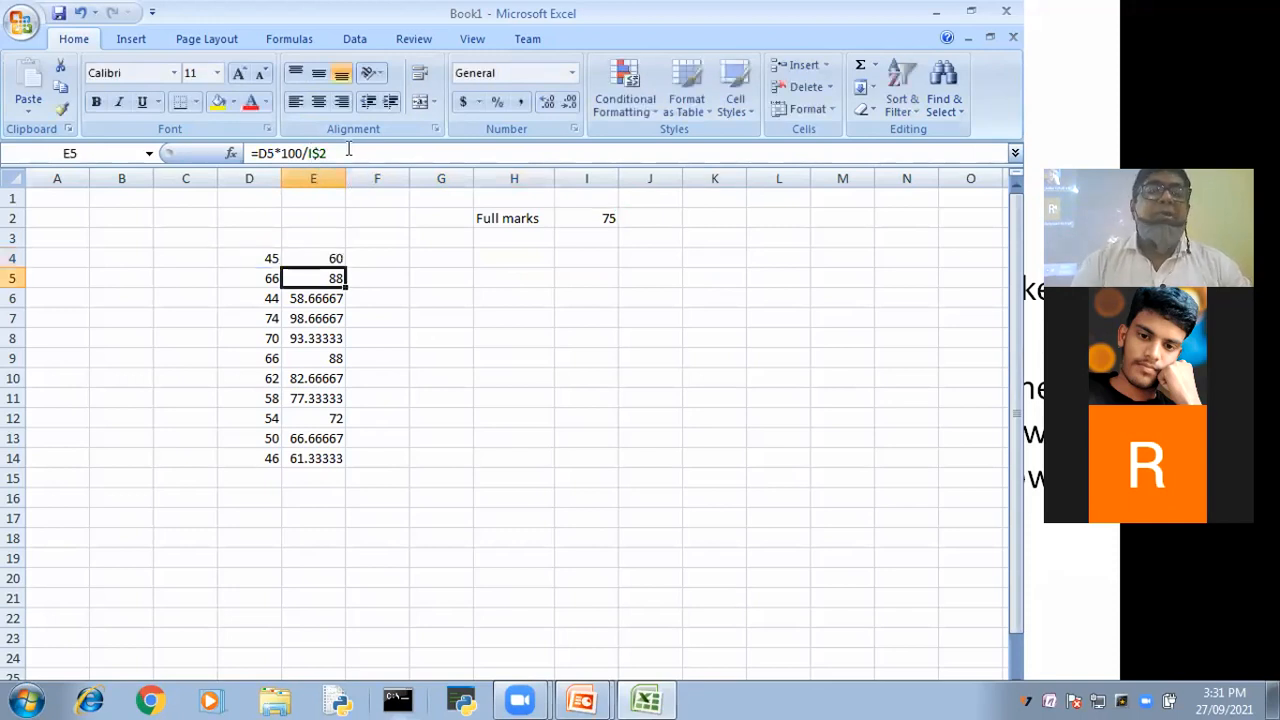
left_click(342, 262)
left_click_drag(342, 262, 821, 261)
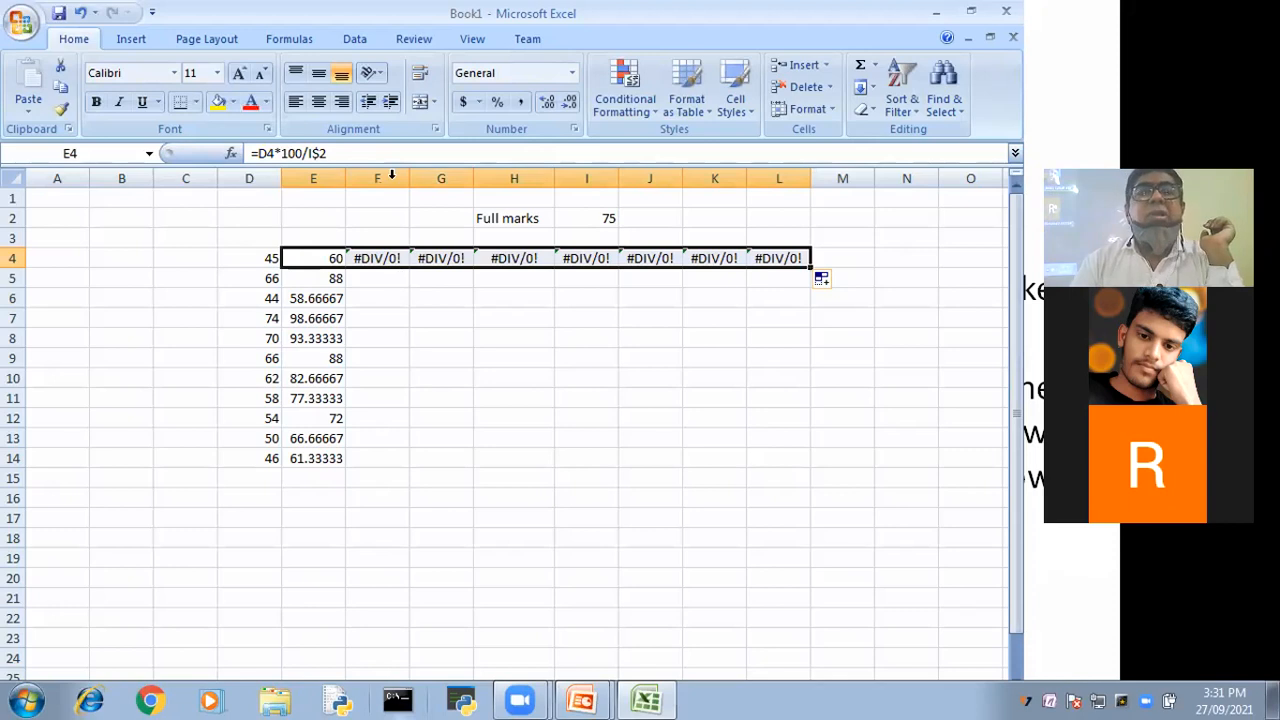
Try to replace the I column reference in E4's formula with the range C2:N17
left_click(304, 152)
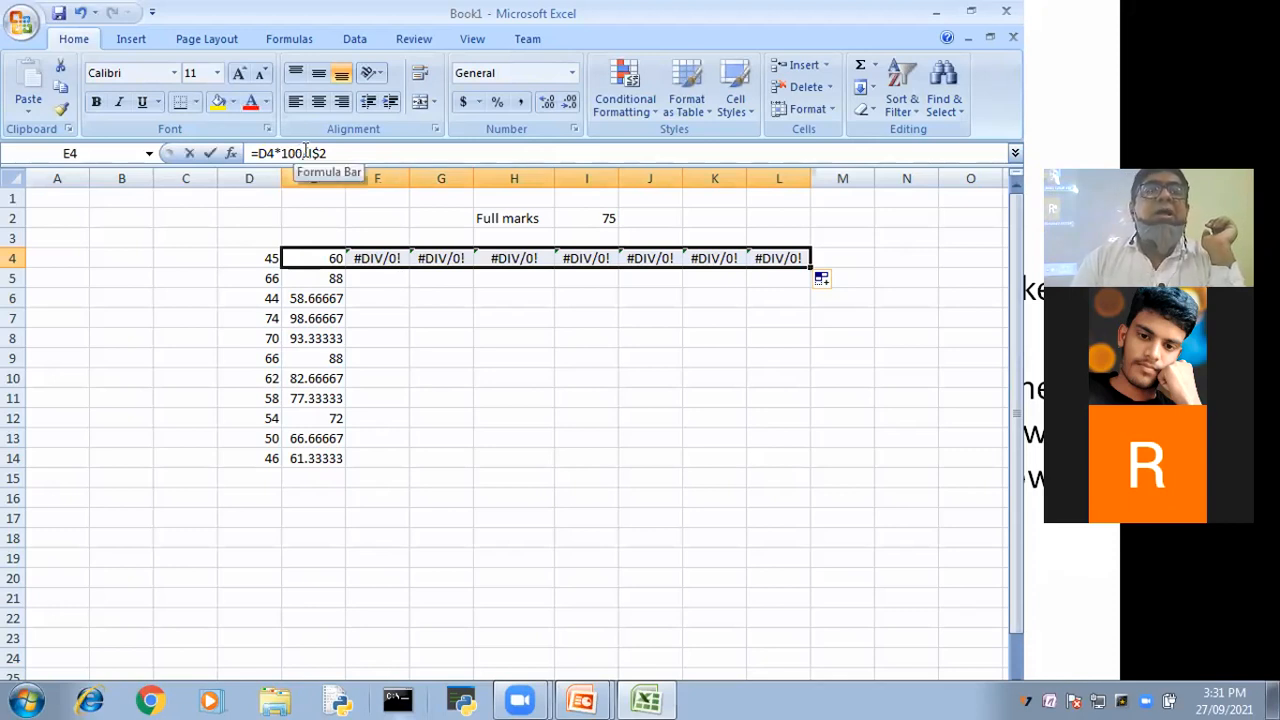
left_click(306, 152)
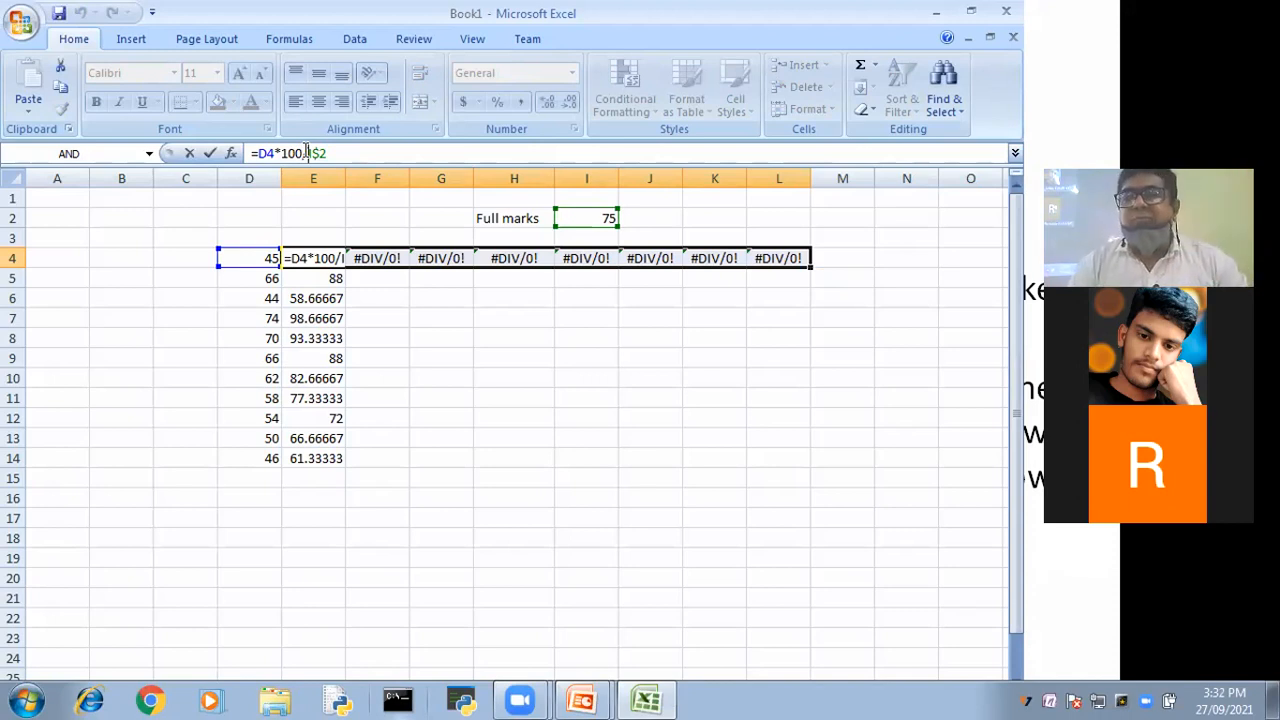
left_click(168, 399)
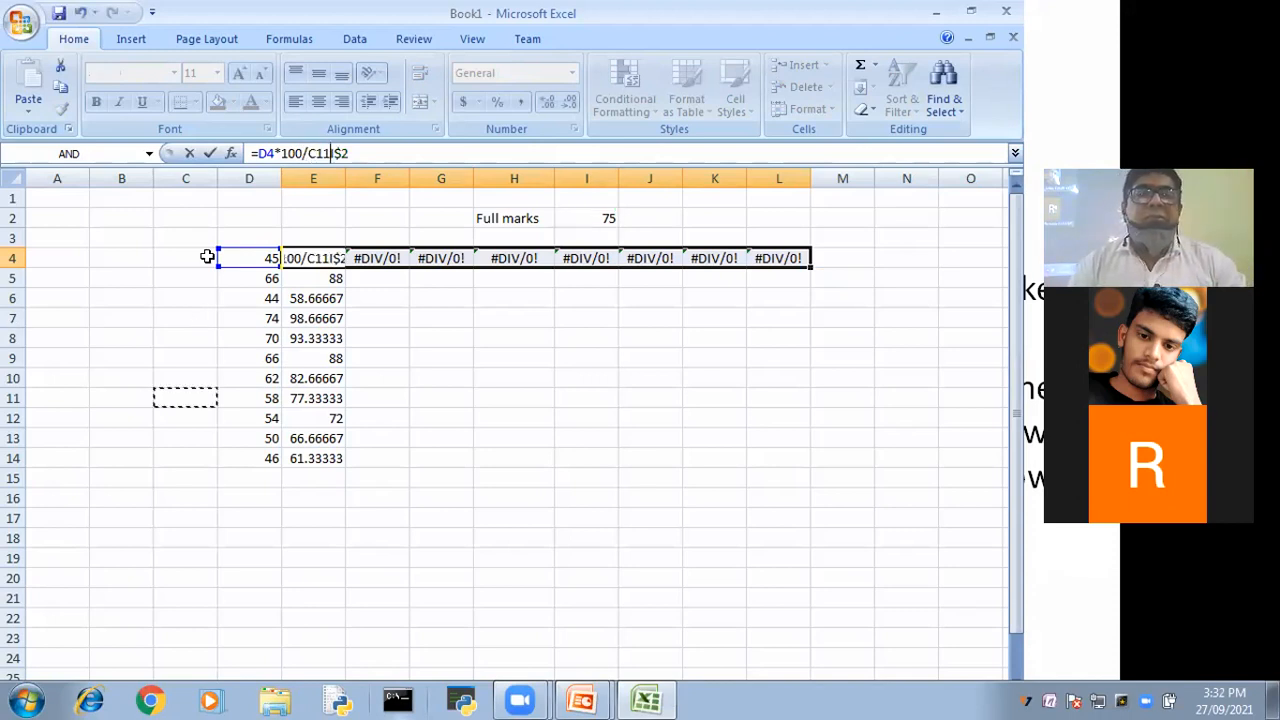
left_click_drag(197, 214, 902, 515)
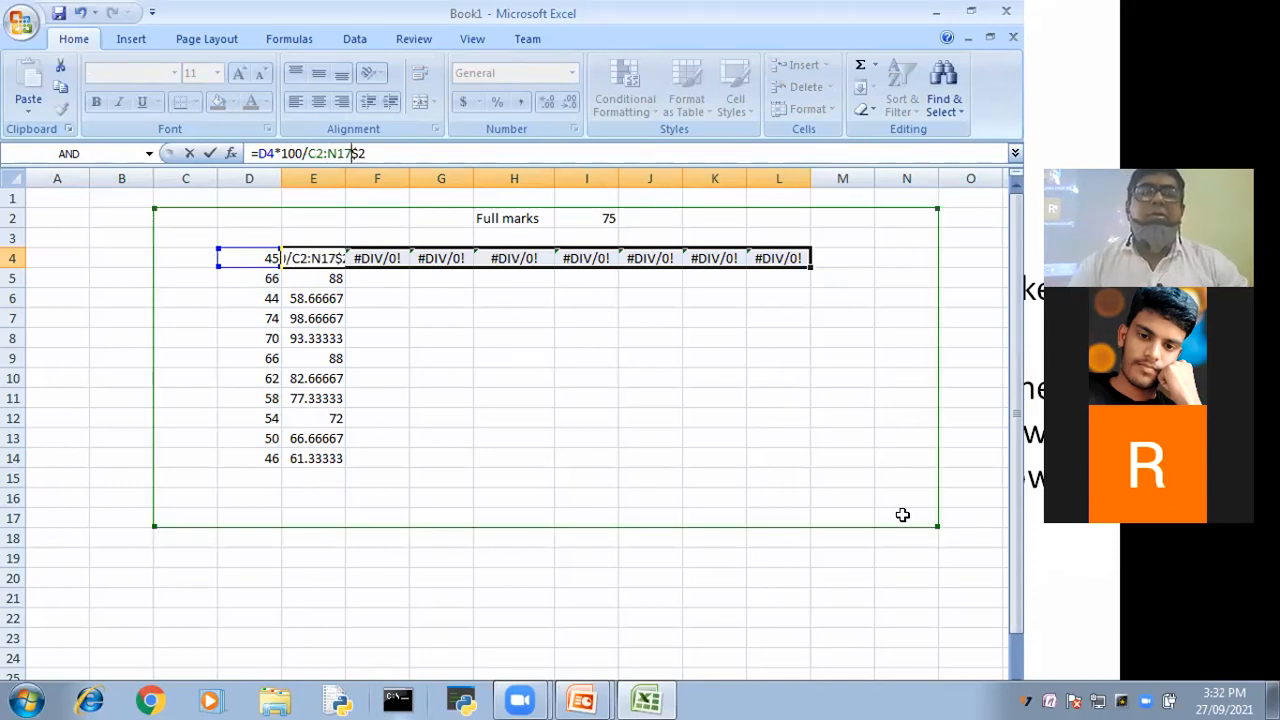
key("Return")
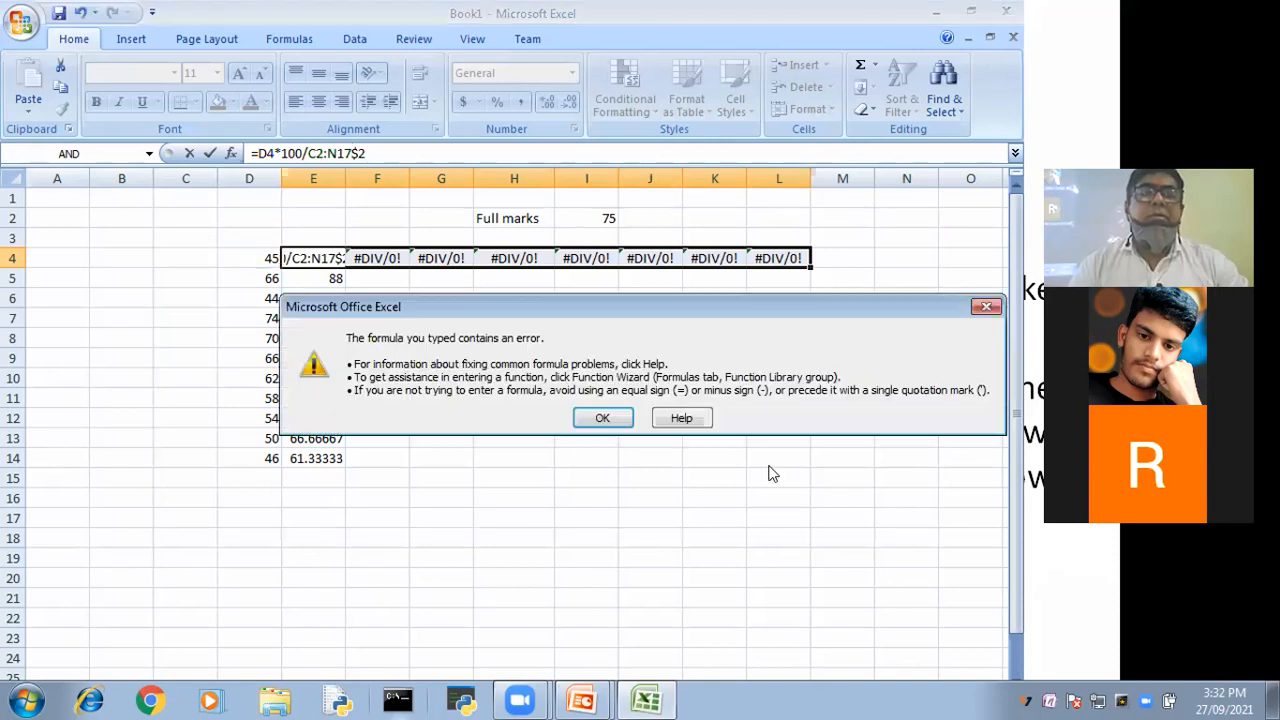
left_click(624, 416)
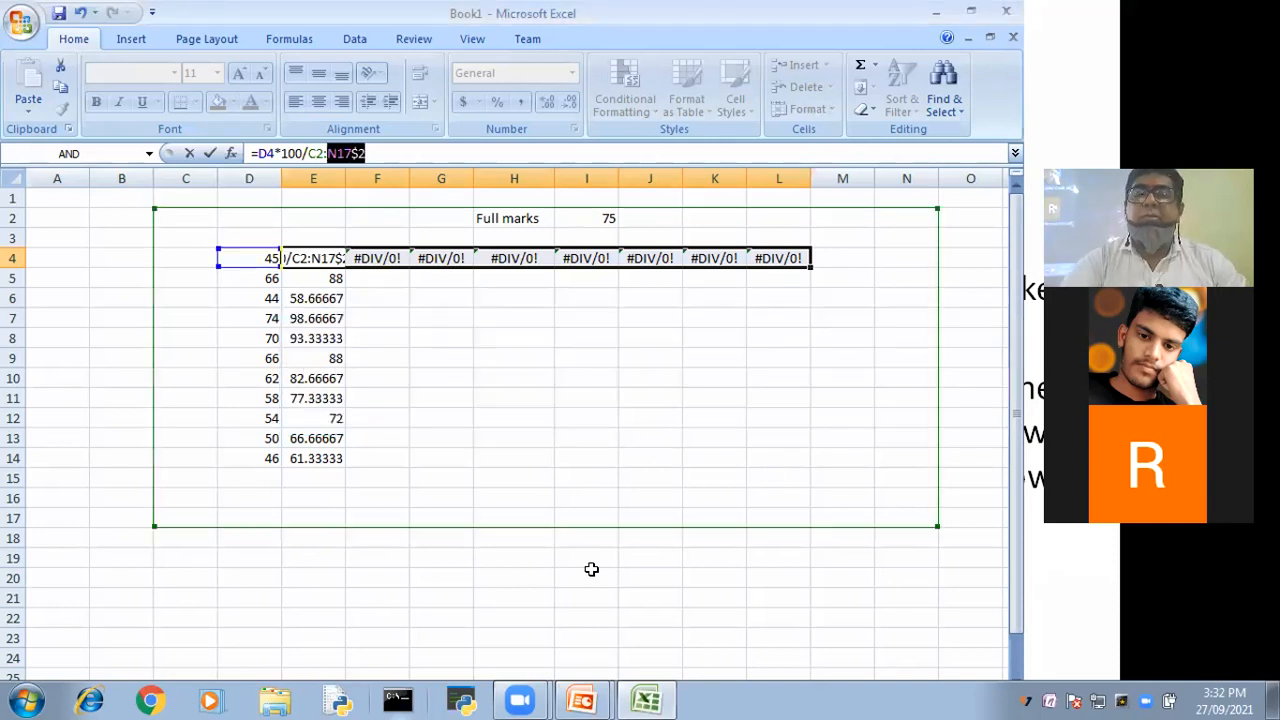
Enter C2:F4:L4 as the divisor in E4's formula and open the help article on circular references
key("BackSpace")
left_click(591, 569)
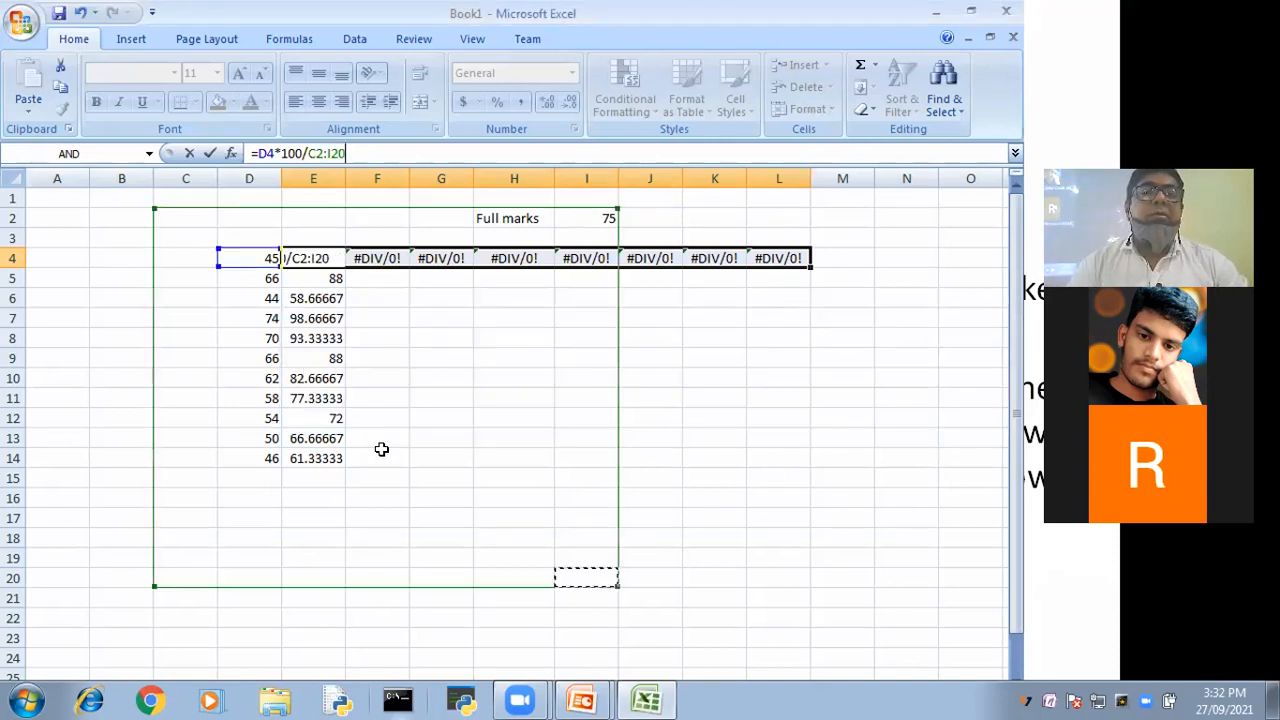
left_click(654, 396)
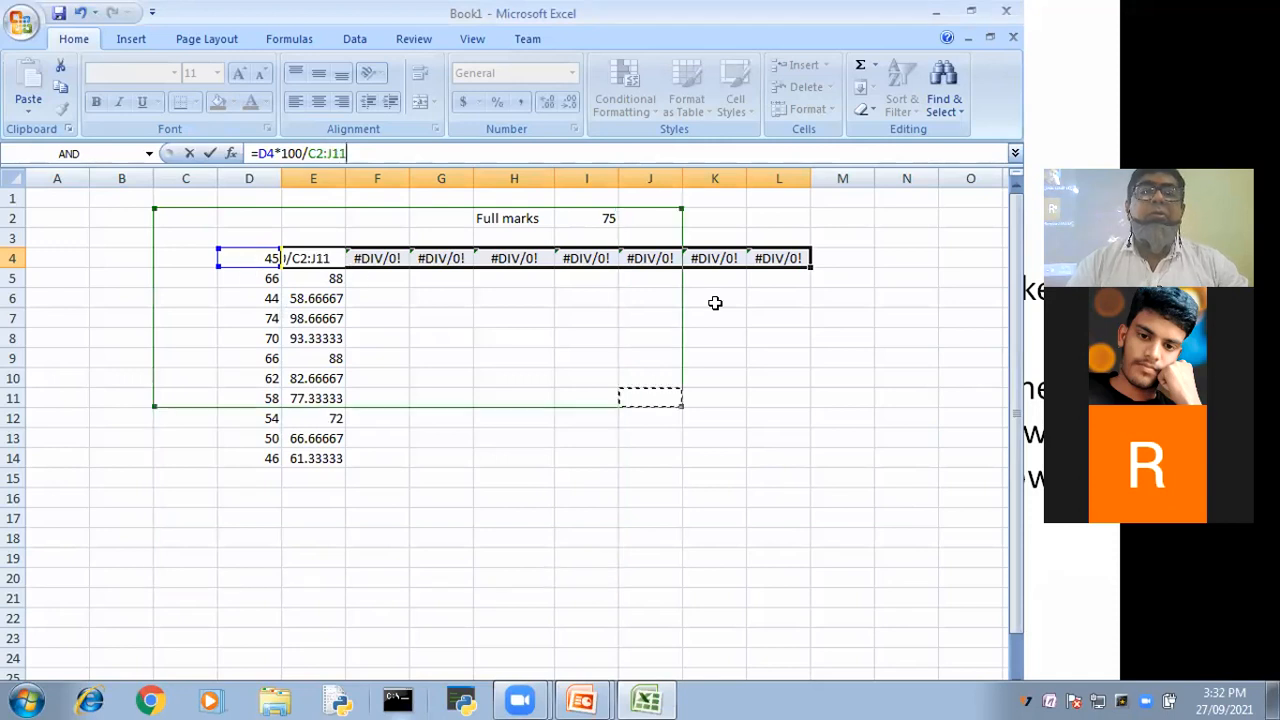
left_click_drag(378, 258, 777, 268)
left_click(661, 471)
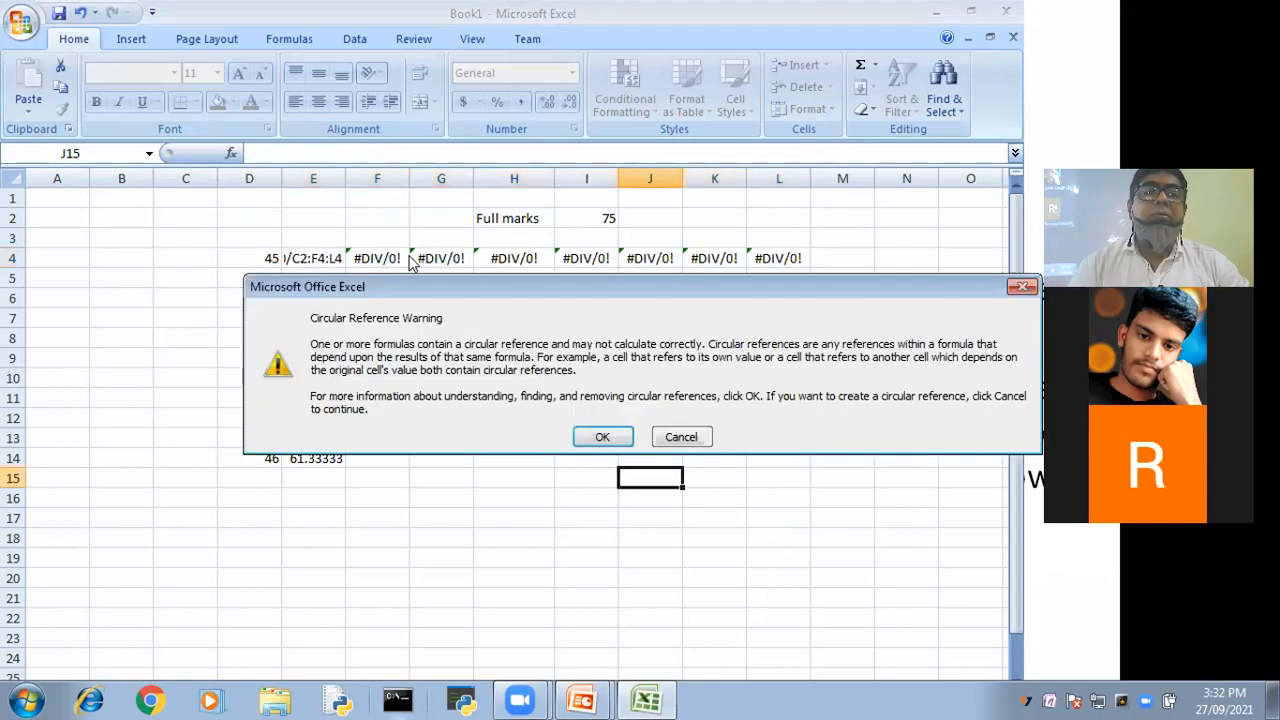
left_click(600, 437)
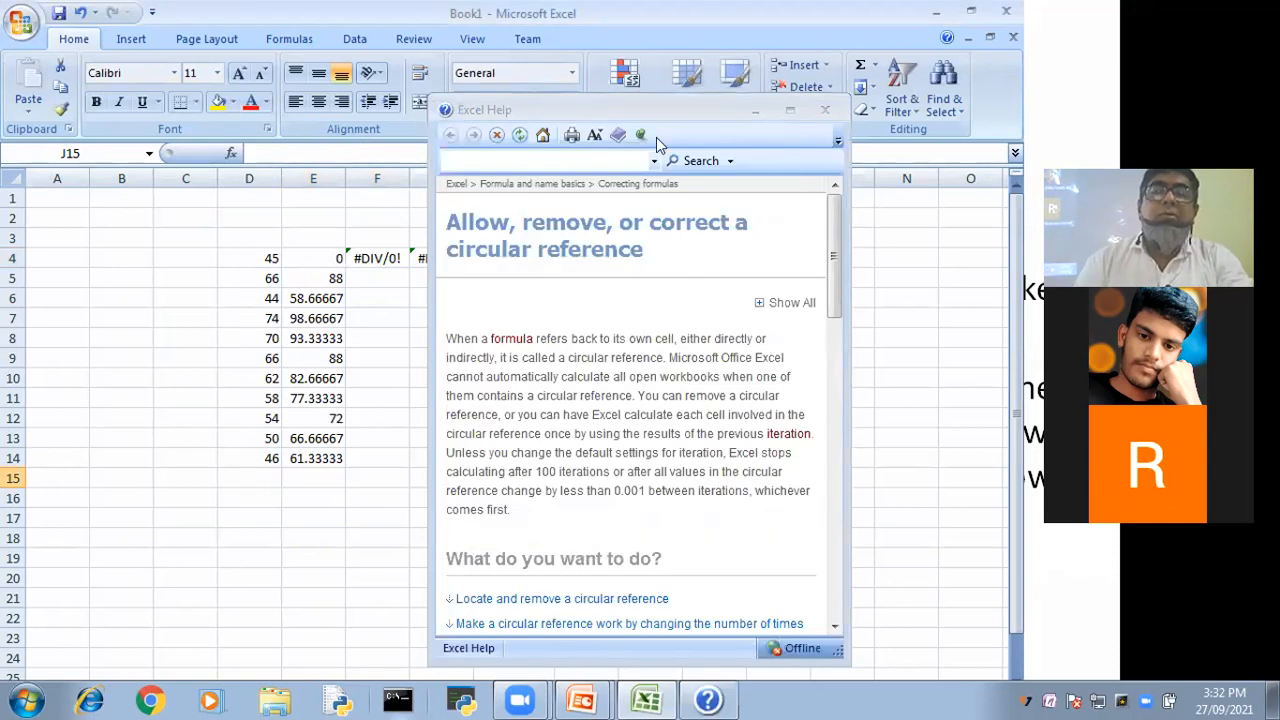
Close the circular reference help article and erase the whole formula in cell E4
left_click(812, 110)
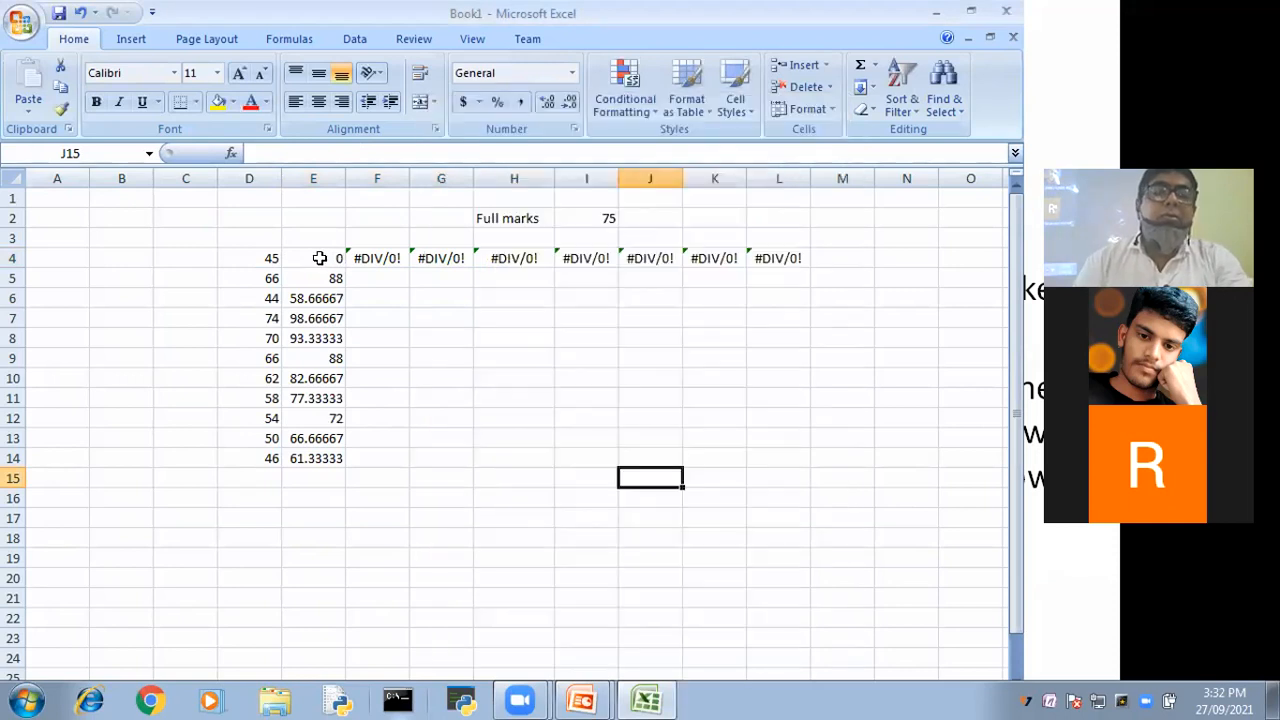
left_click(319, 258)
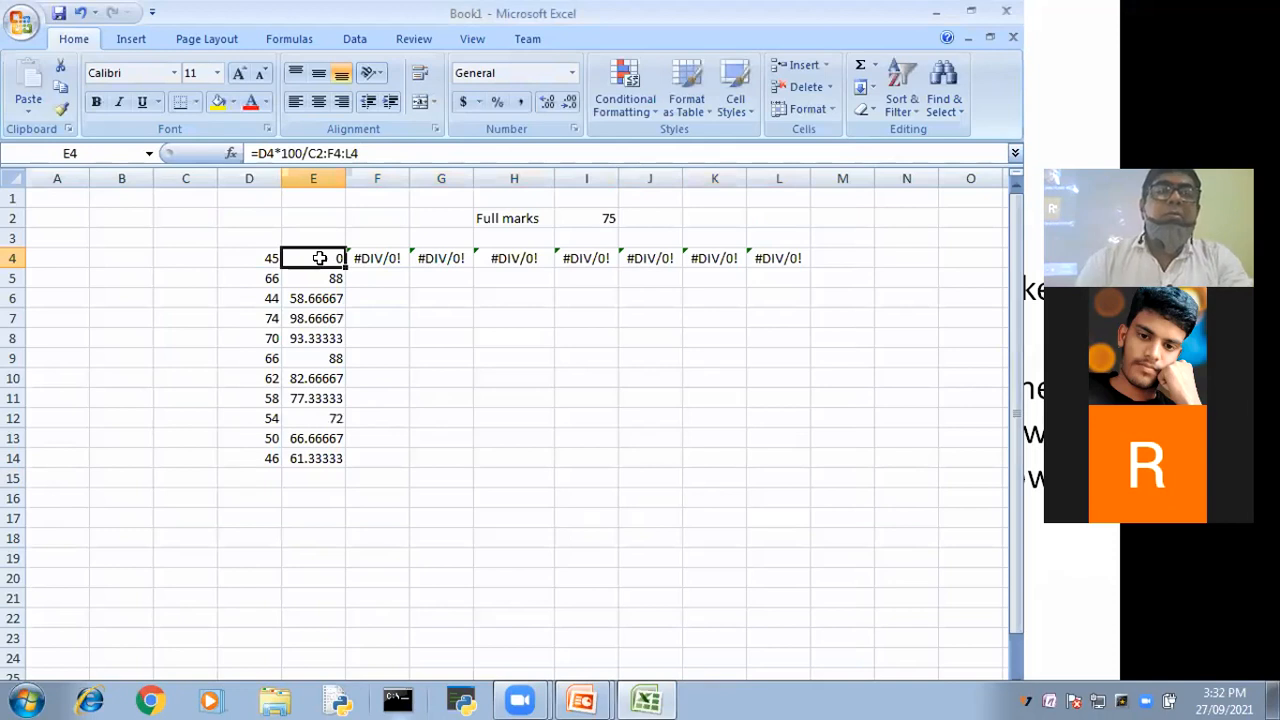
left_click(366, 152)
key("BackSpace")
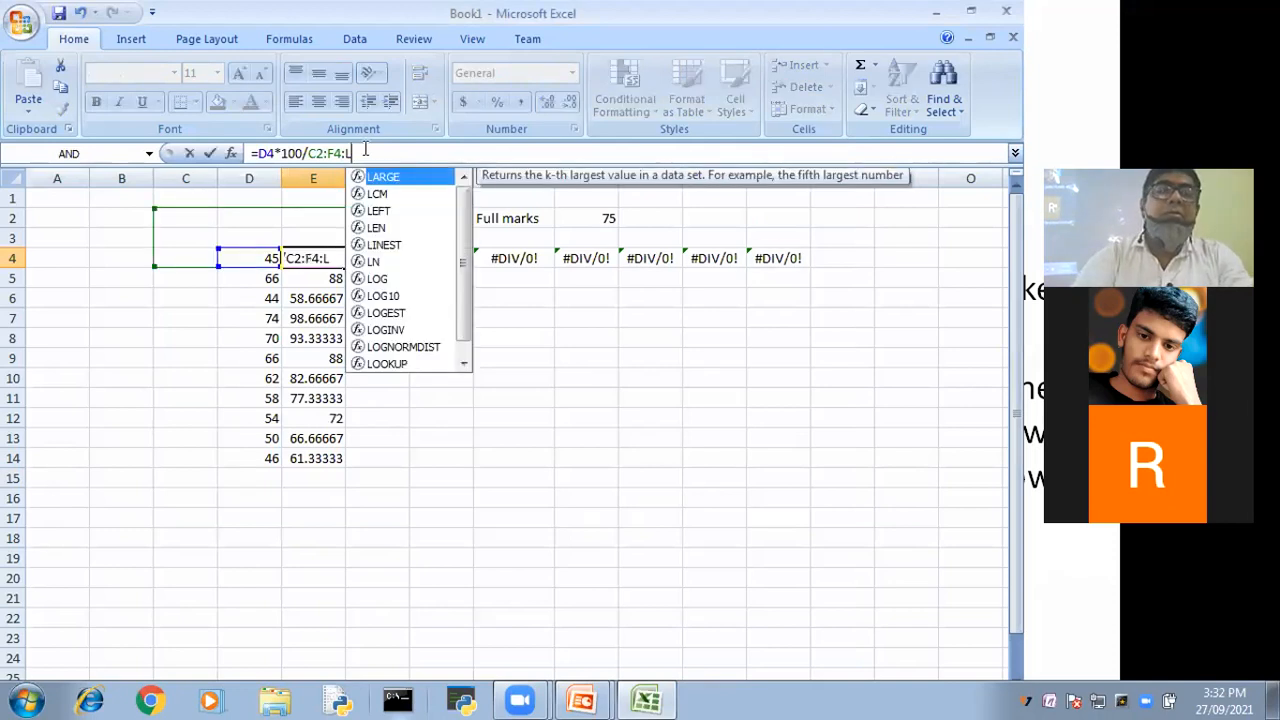
key("BackSpace")
key("BackSpace")
key("BackSpace")
key("BackSpace")
key("BackSpace")
key("BackSpace")
key("BackSpace")
key("BackSpace")
key("BackSpace")
key("BackSpace")
key("BackSpace")
key("BackSpace")
key("BackSpace")
key("BackSpace")
key("BackSpace")
key("Return")
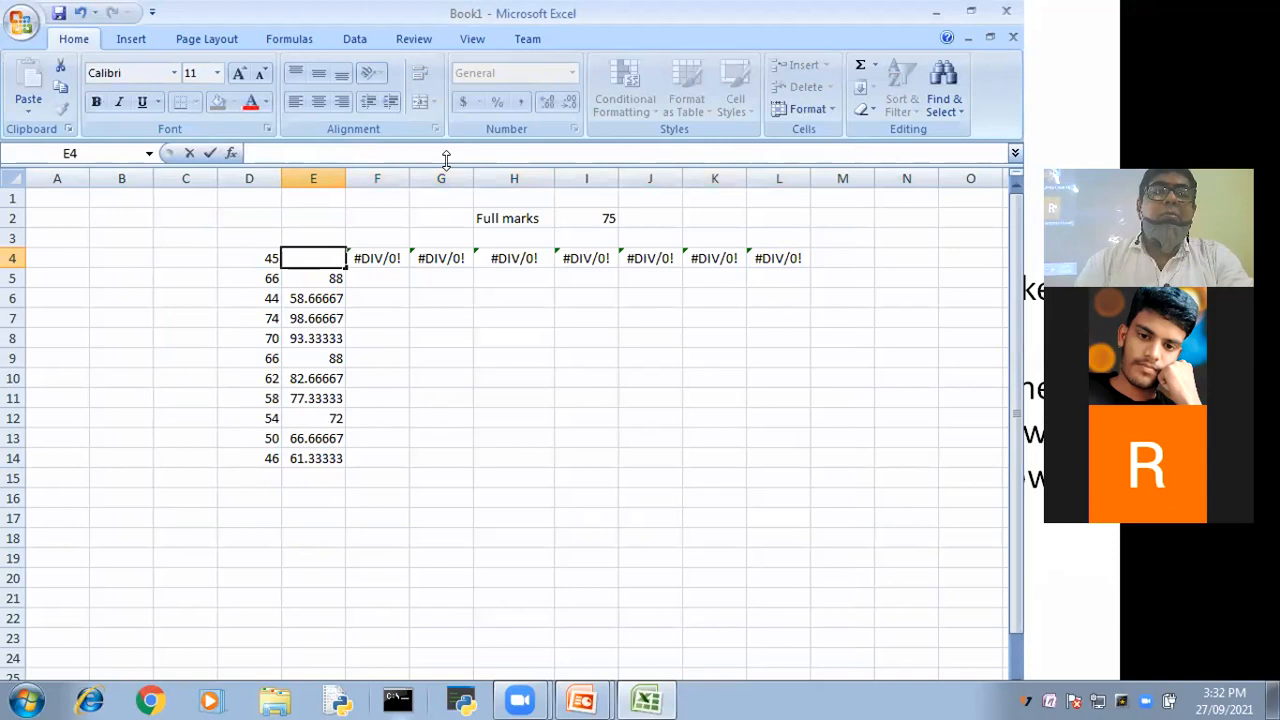
left_click(484, 420)
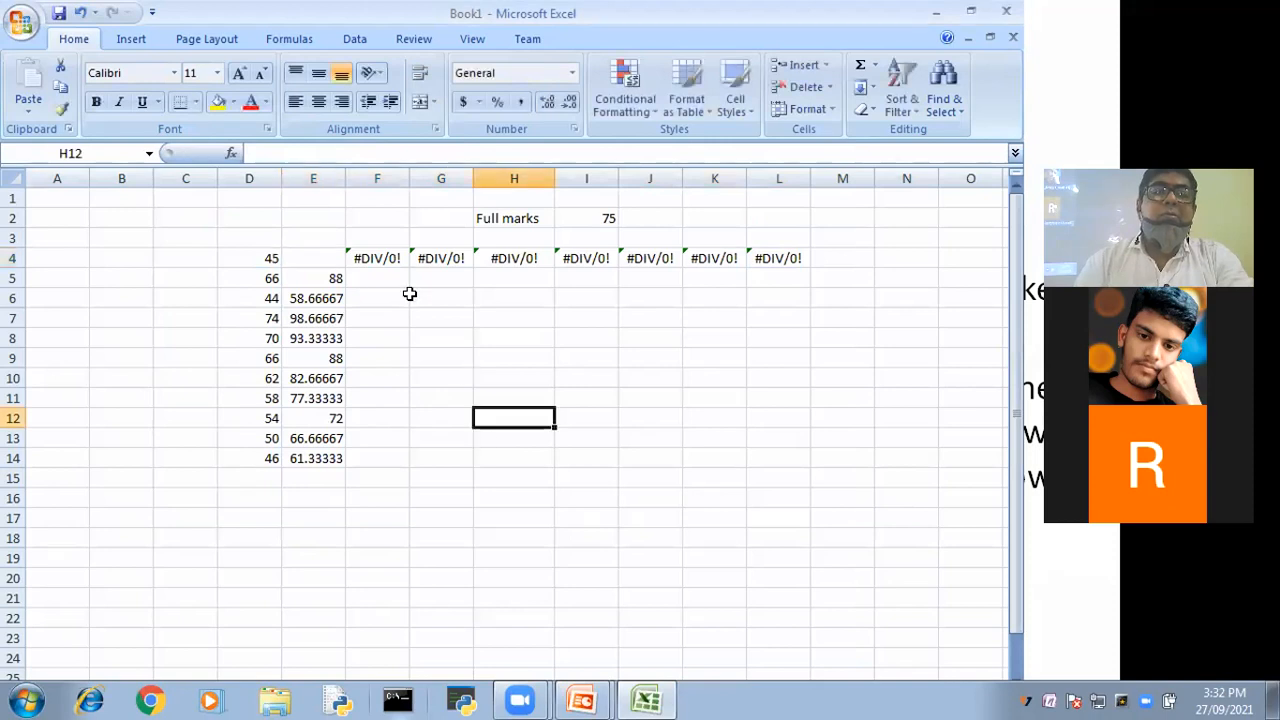
Clear the formulas from cells F4 through L4
left_click(353, 254)
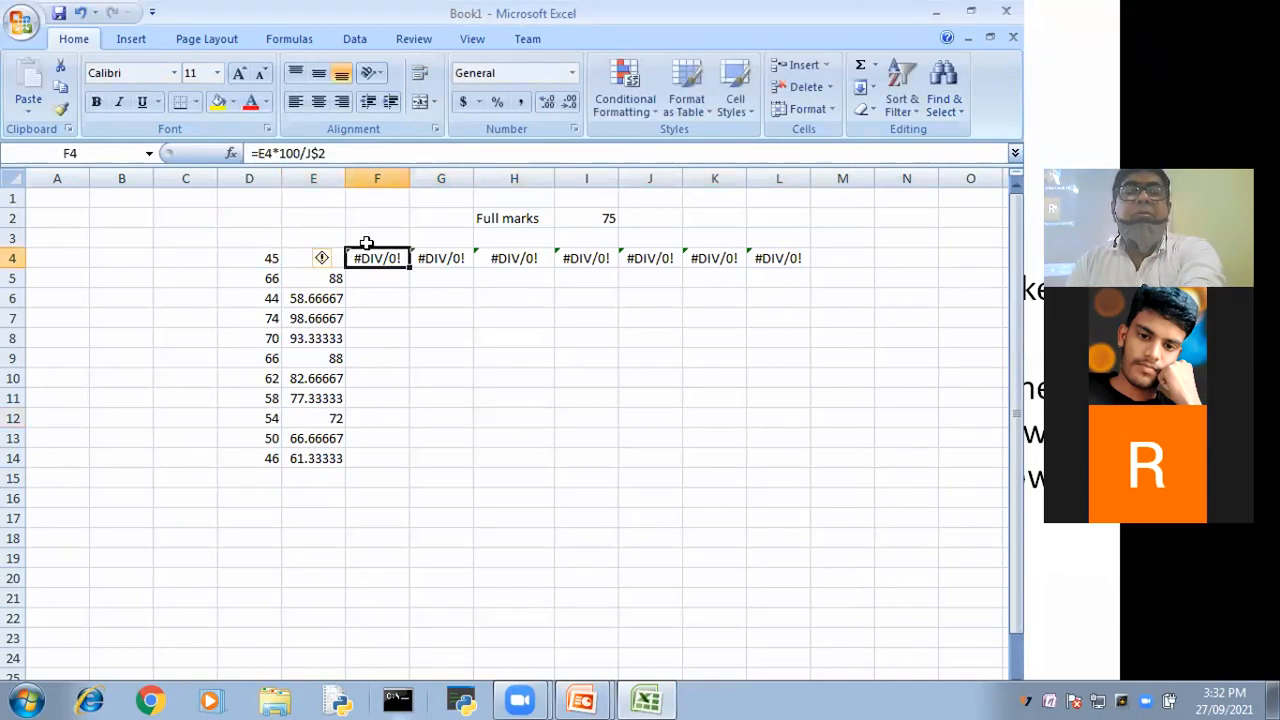
key("Delete")
left_click(455, 257)
key("Delete")
left_click(491, 257)
key("Delete")
left_click(563, 255)
key("Delete")
left_click(662, 256)
key("Delete")
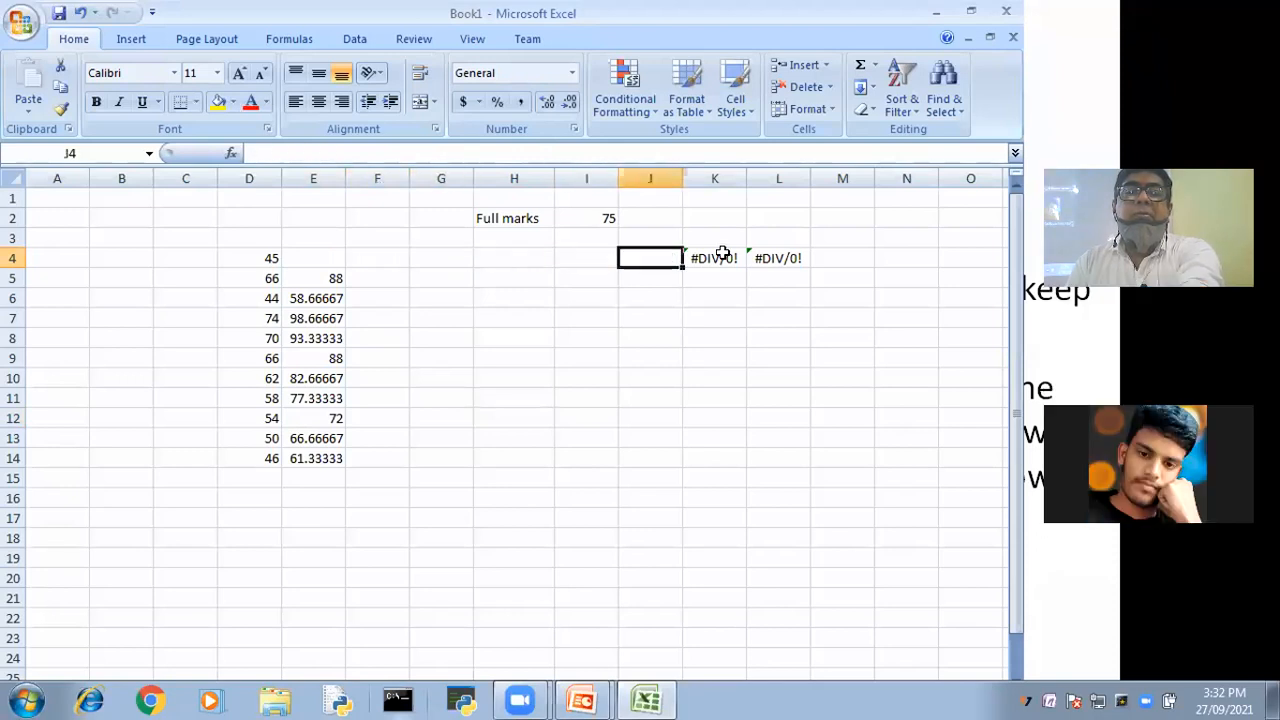
left_click(722, 255)
key("Delete")
left_click(755, 257)
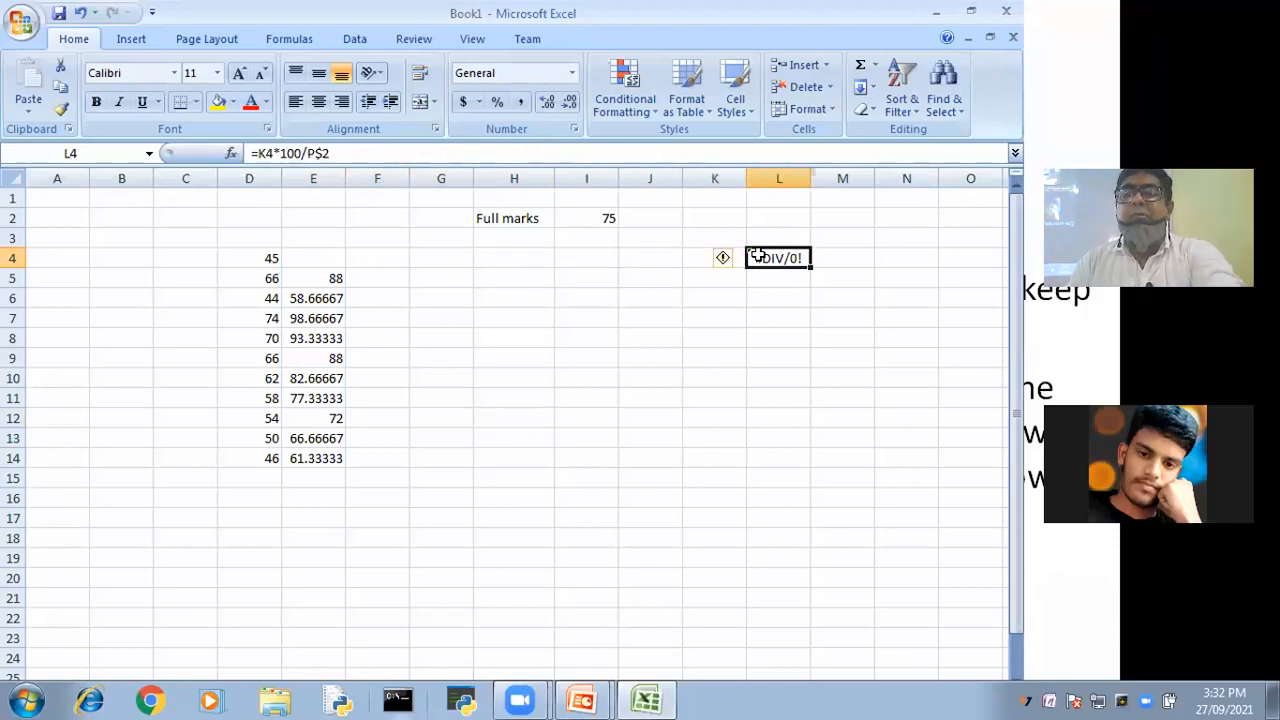
key("Delete")
Clear the marks and percentages in D4:G14 and the full marks entry in G2:J3
left_click_drag(217, 251, 392, 282)
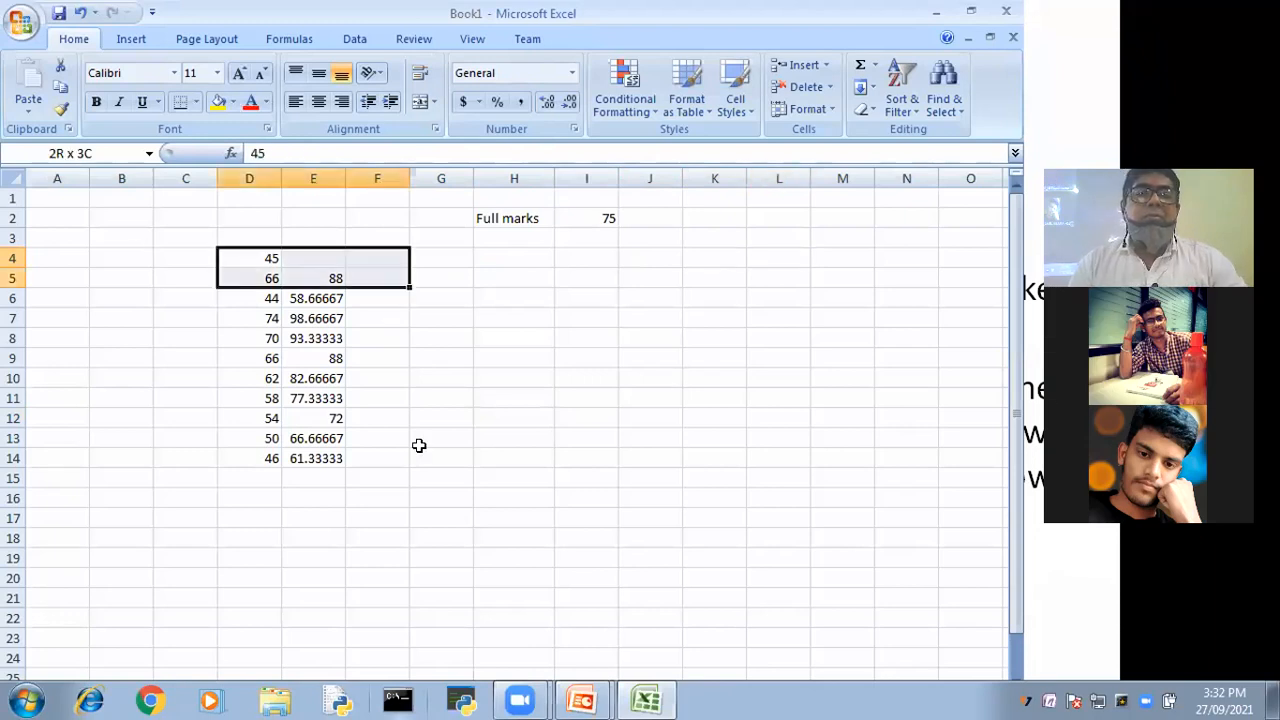
left_click_drag(424, 462, 427, 468)
key("Delete")
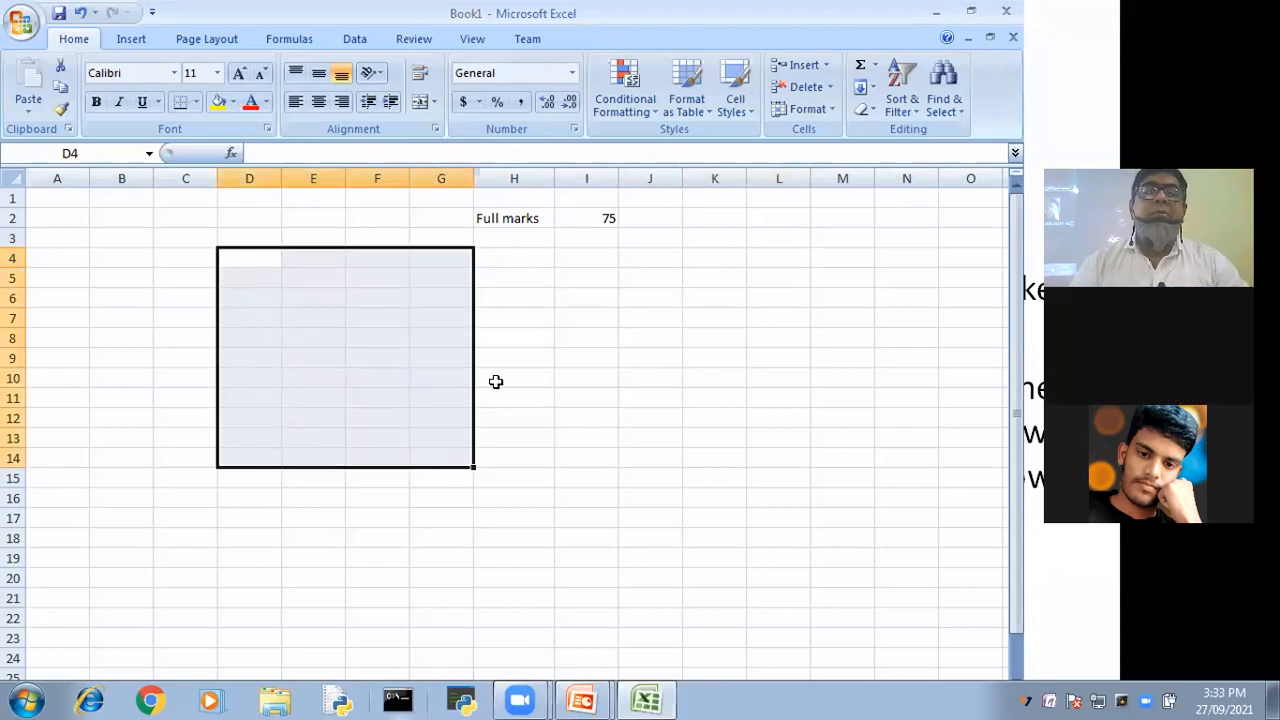
left_click_drag(441, 218, 674, 232)
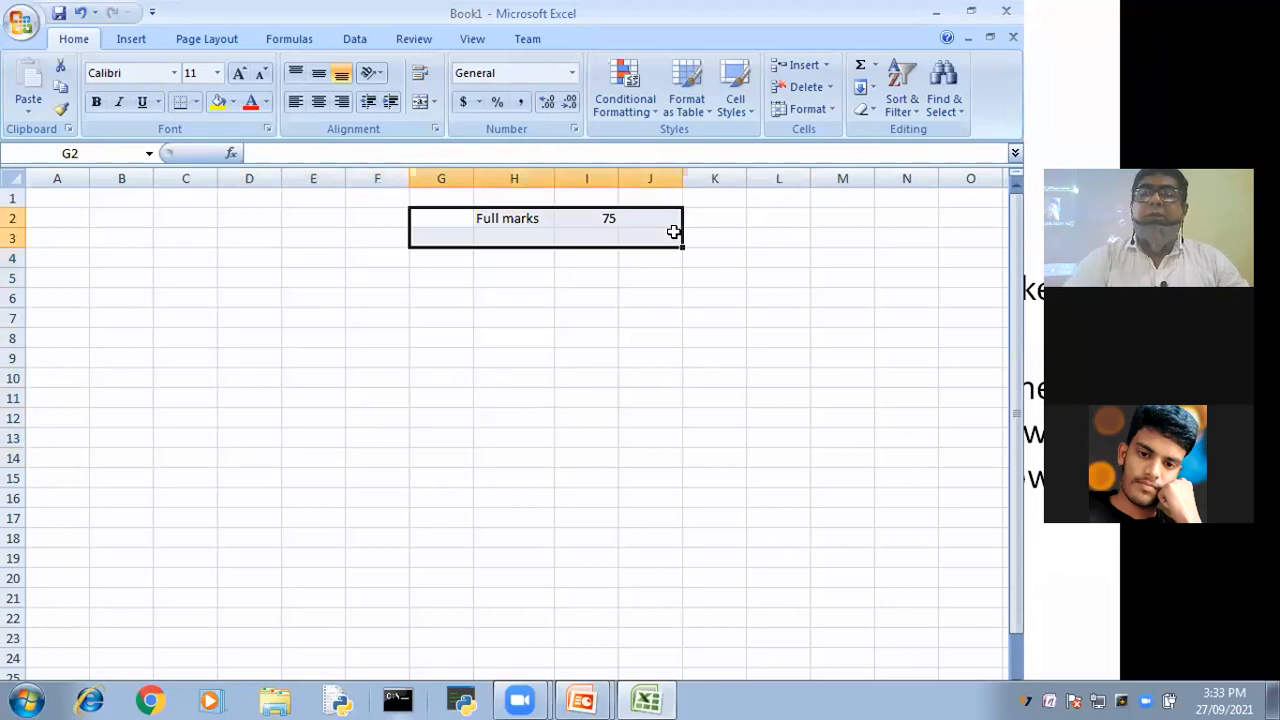
key("Delete")
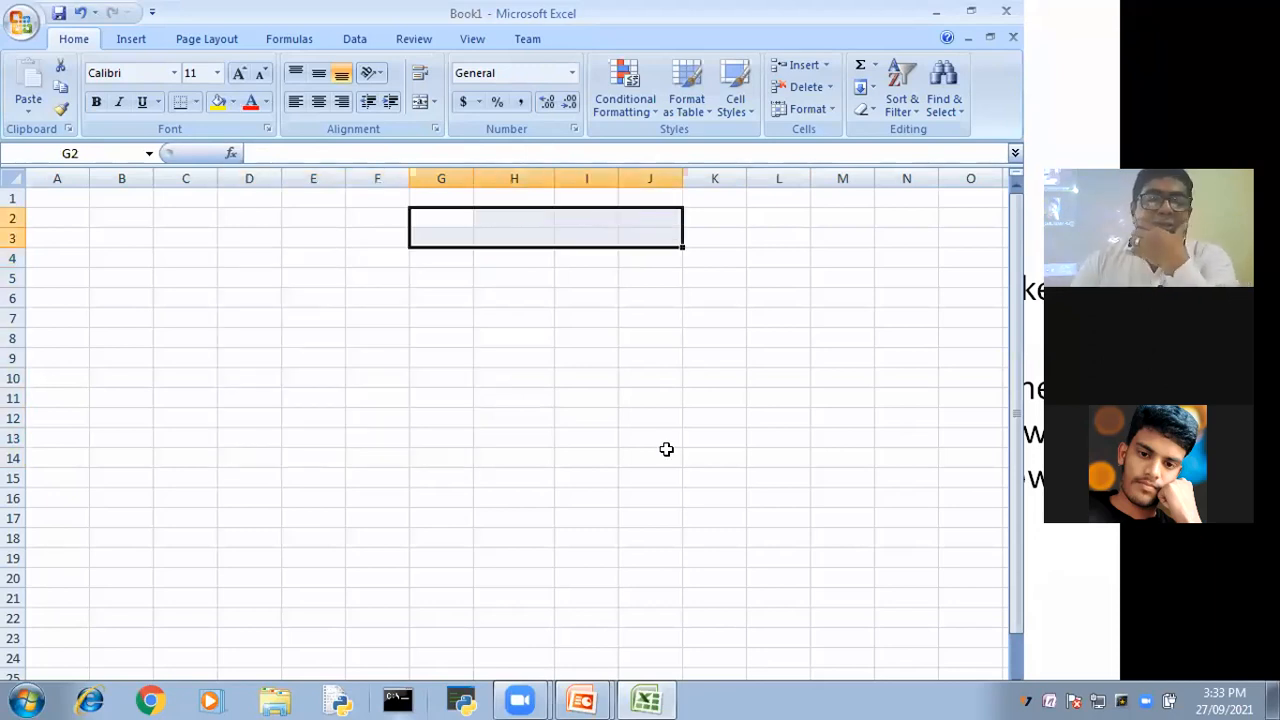
Switch to the PowerPoint slide show and advance to the slide on using cell references with multiple worksheets
key("alt+Tab")
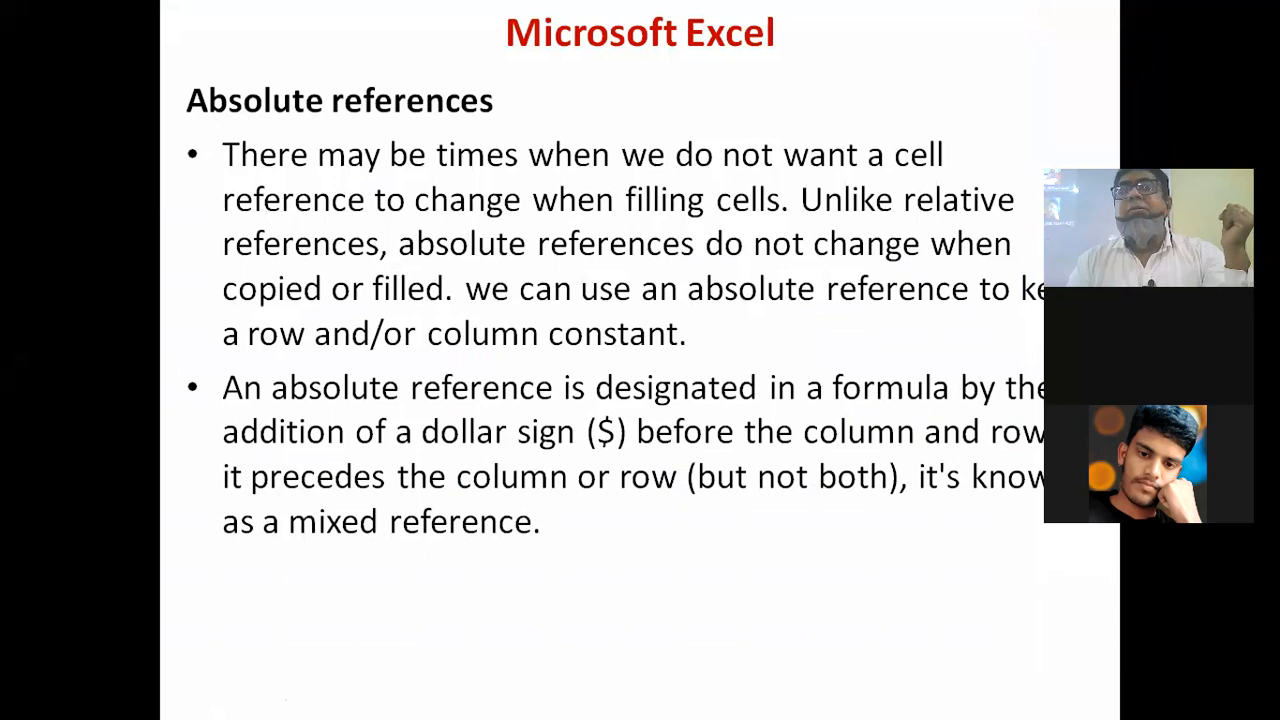
key("Right")
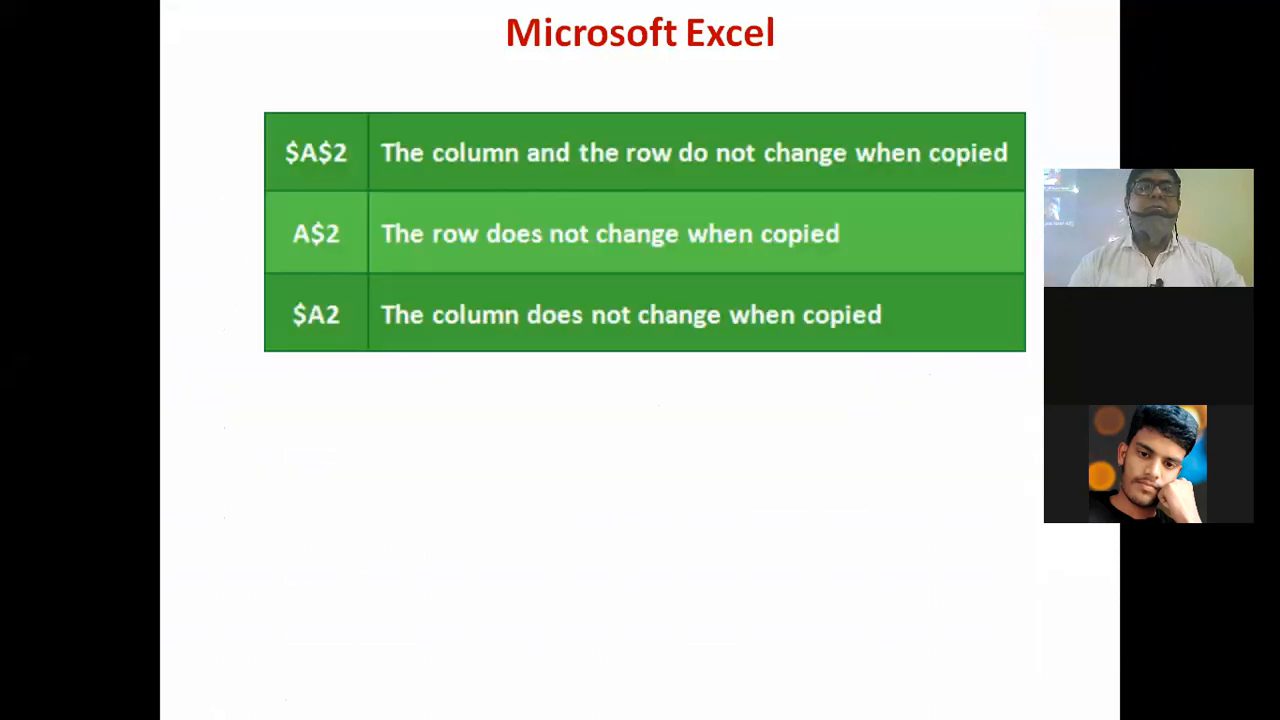
key("Right")
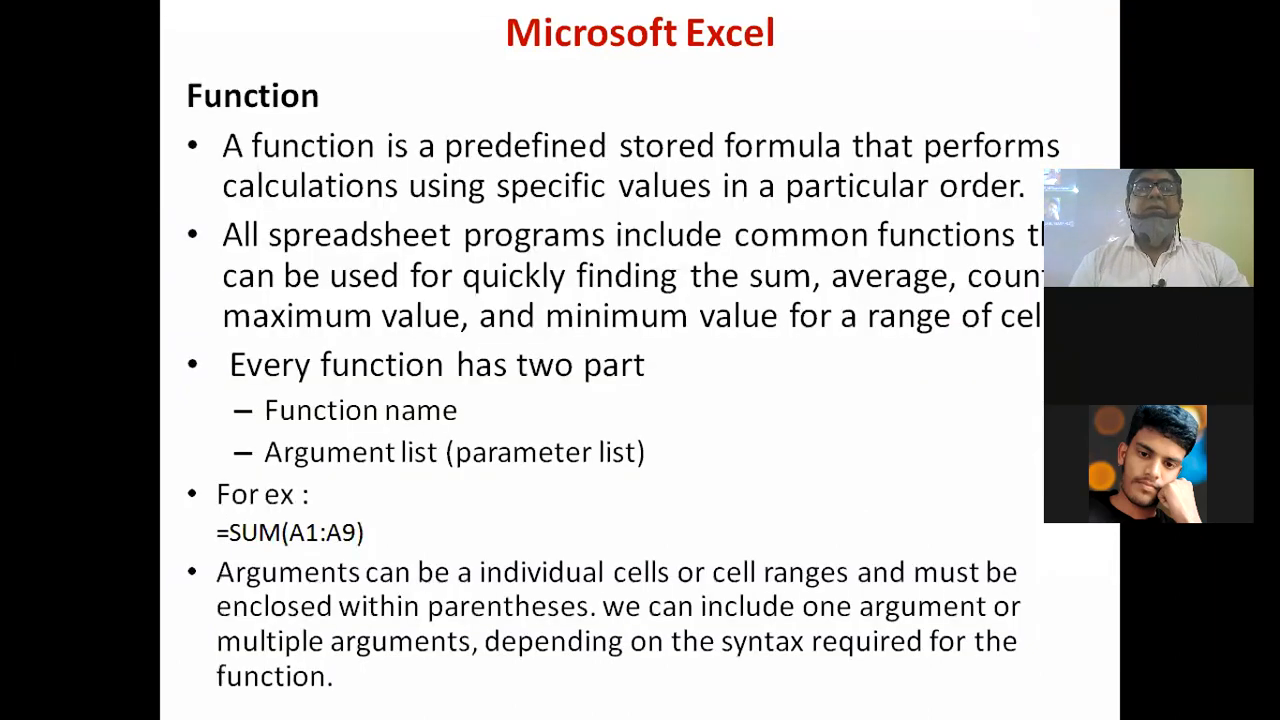
key("Right")
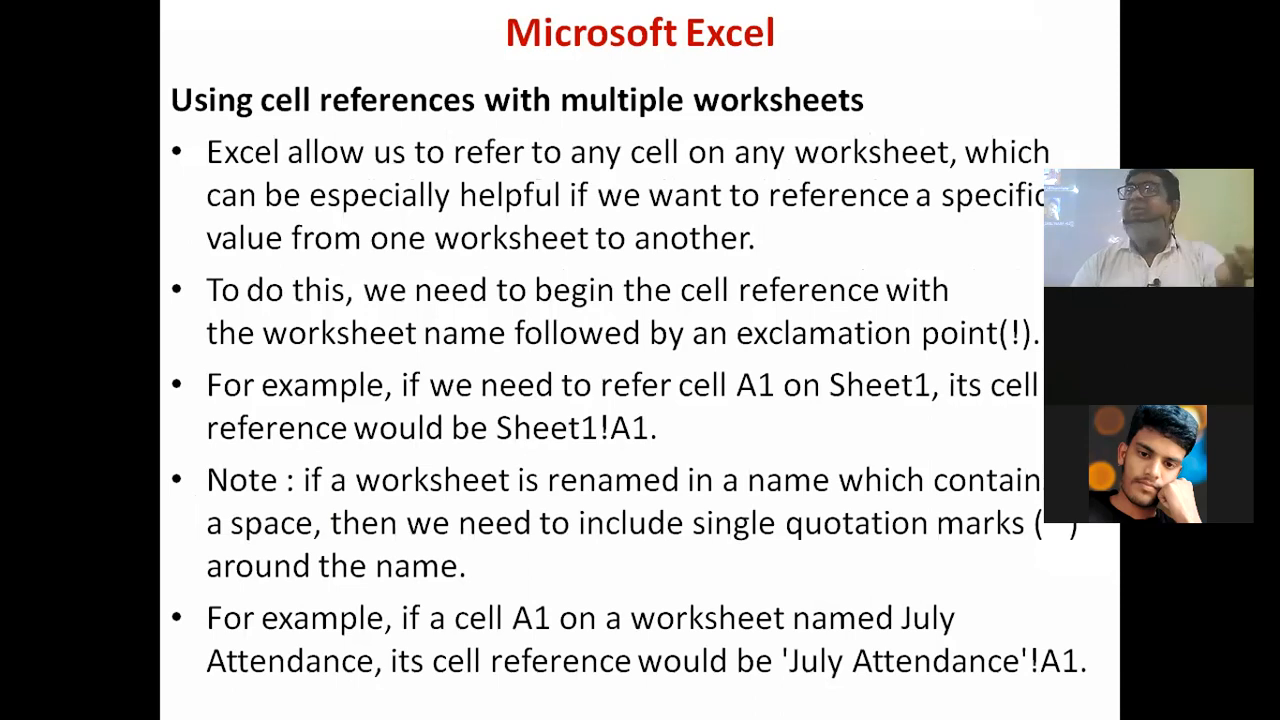
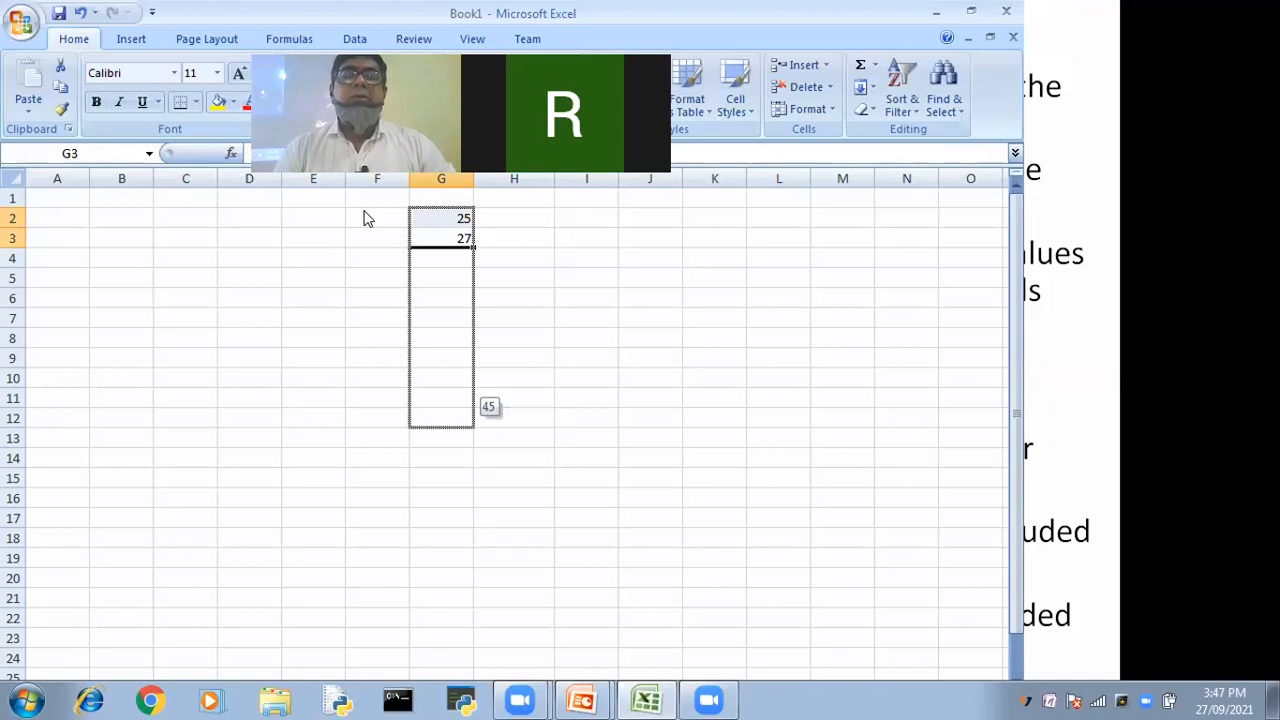
Maximize the workbook window and enter the labels sum, count, average, max and min in F13 to F17
left_click(462, 485)
left_click(973, 10)
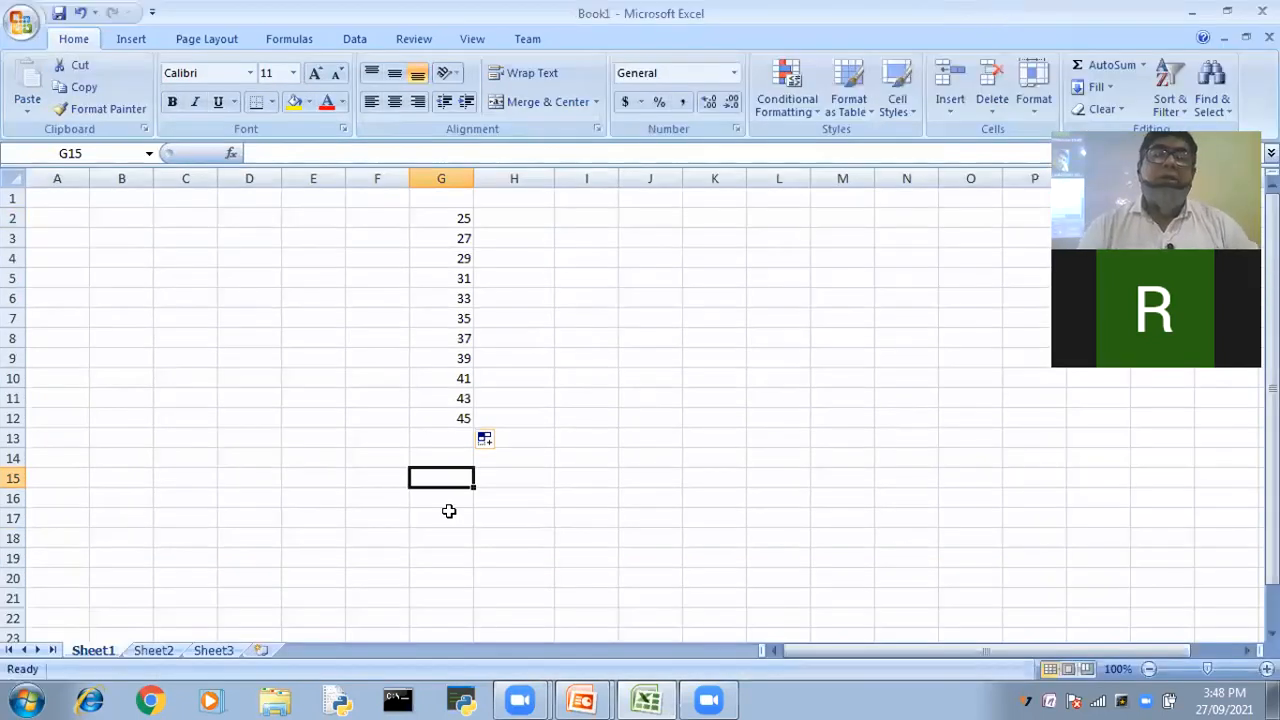
left_click(360, 438)
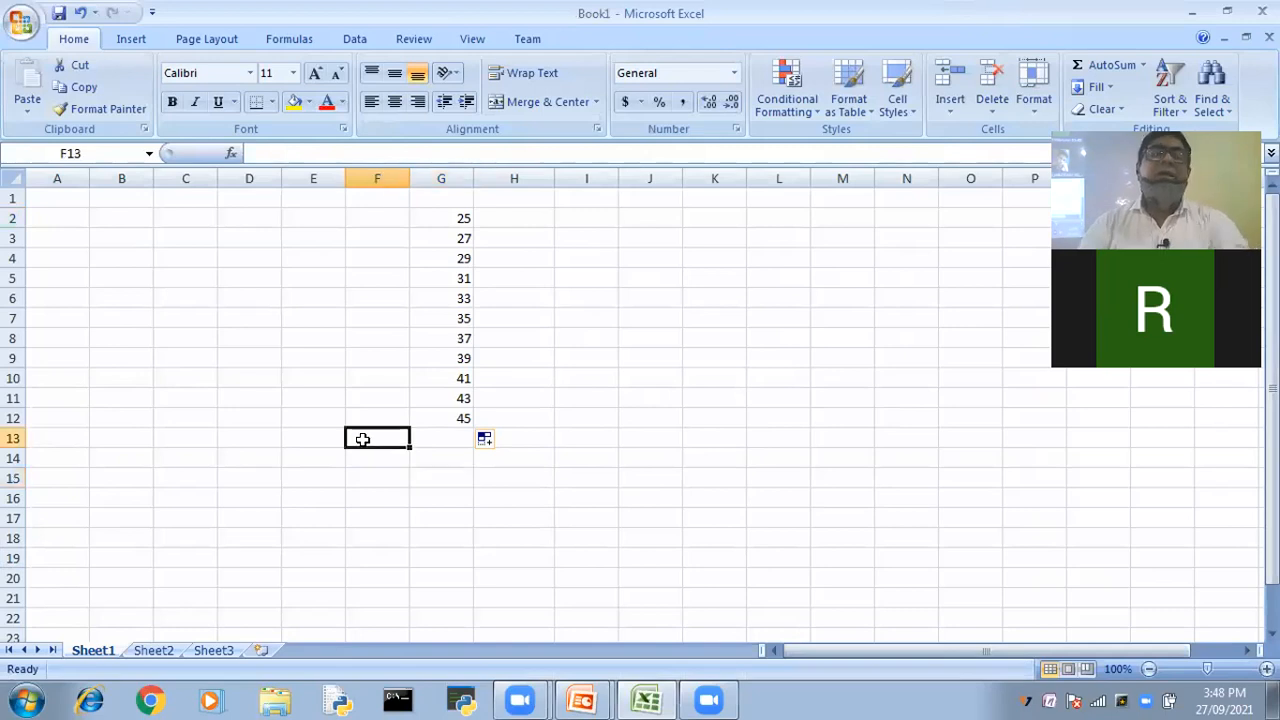
type("sum")
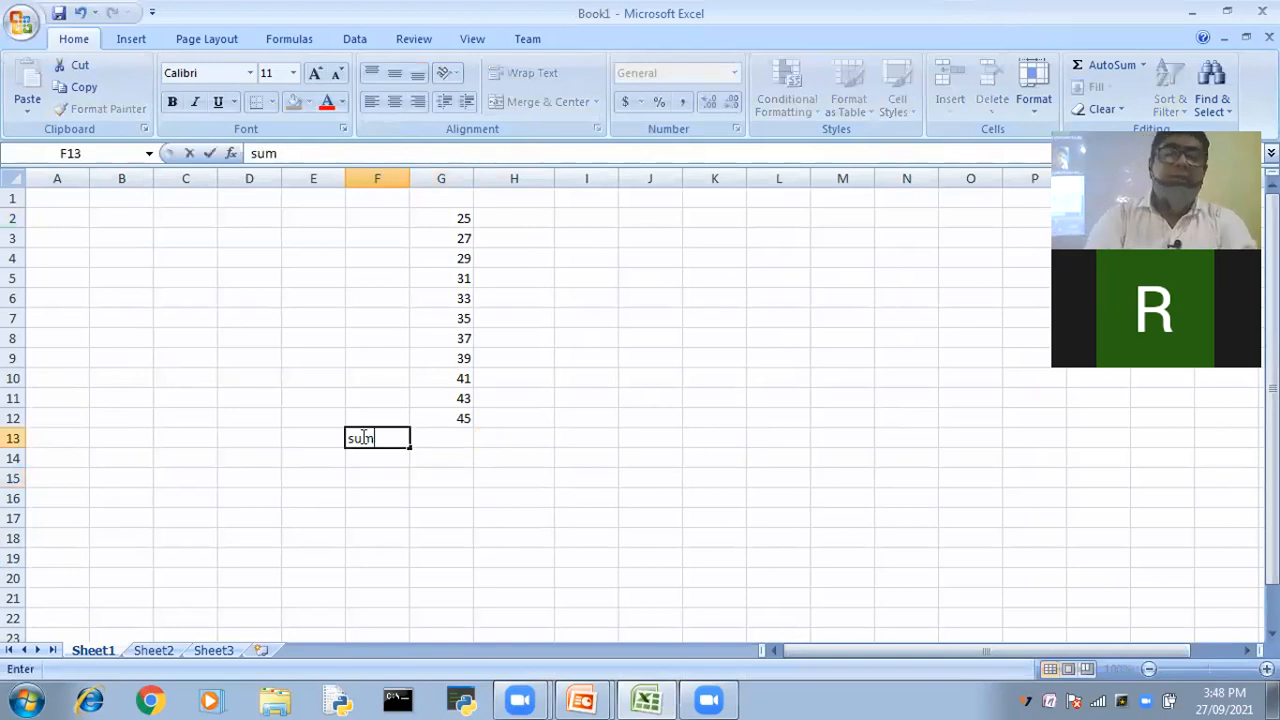
key("Return")
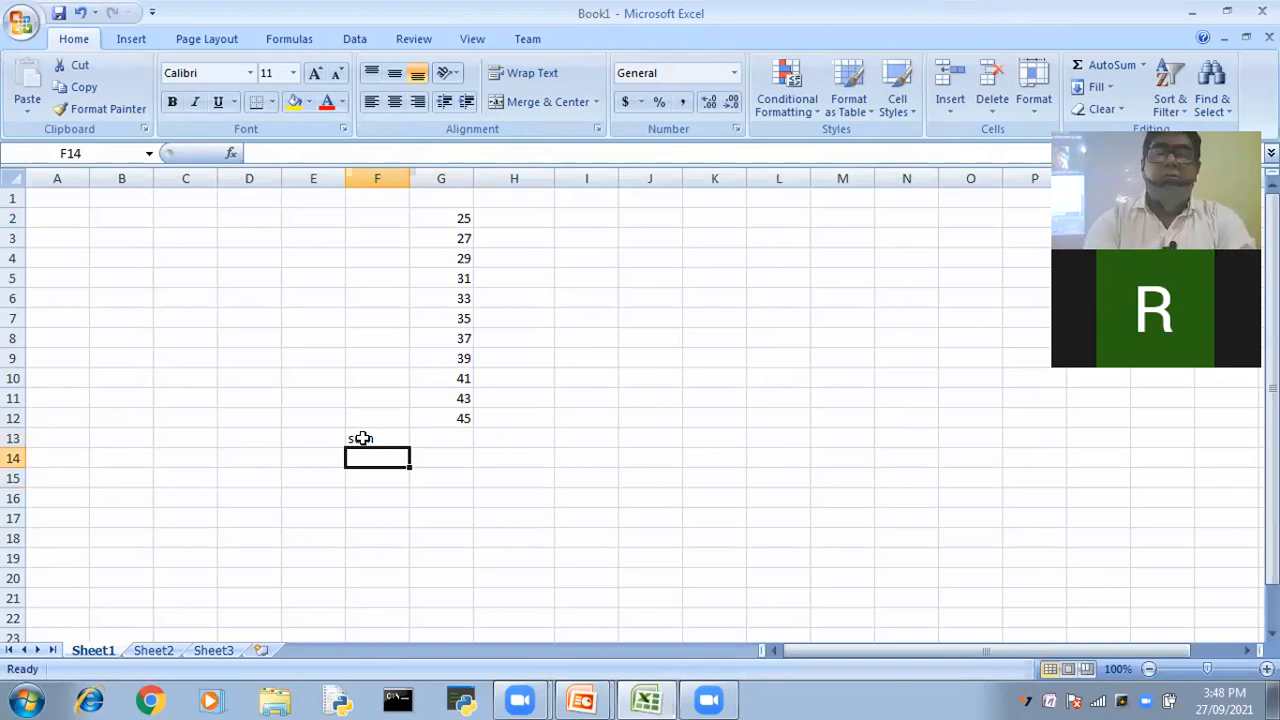
type("count")
key("Return")
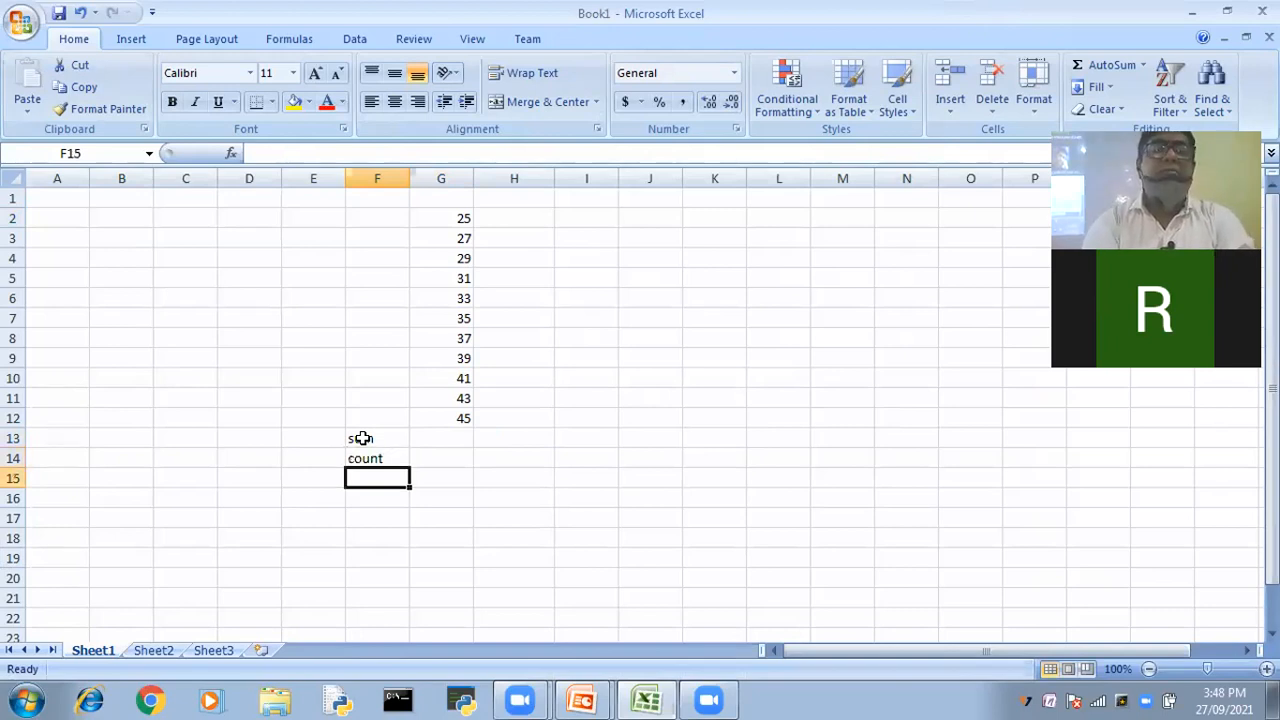
type("av")
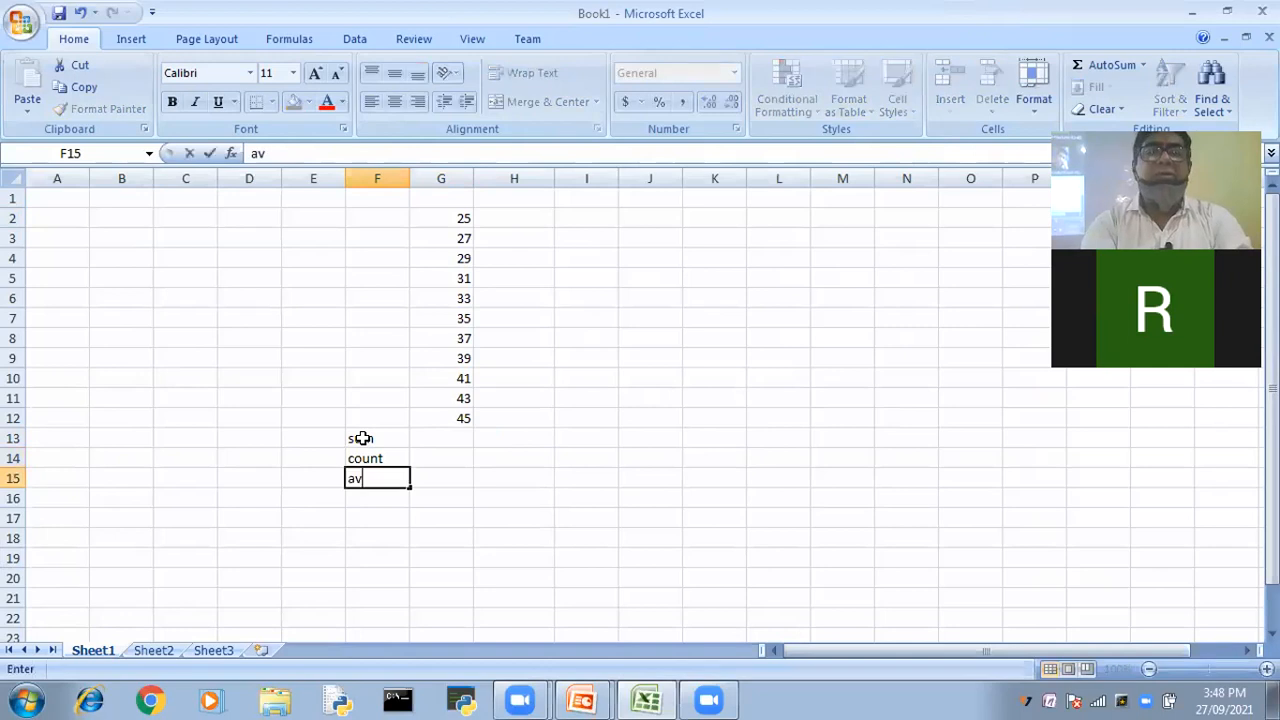
type("erage")
key("Return")
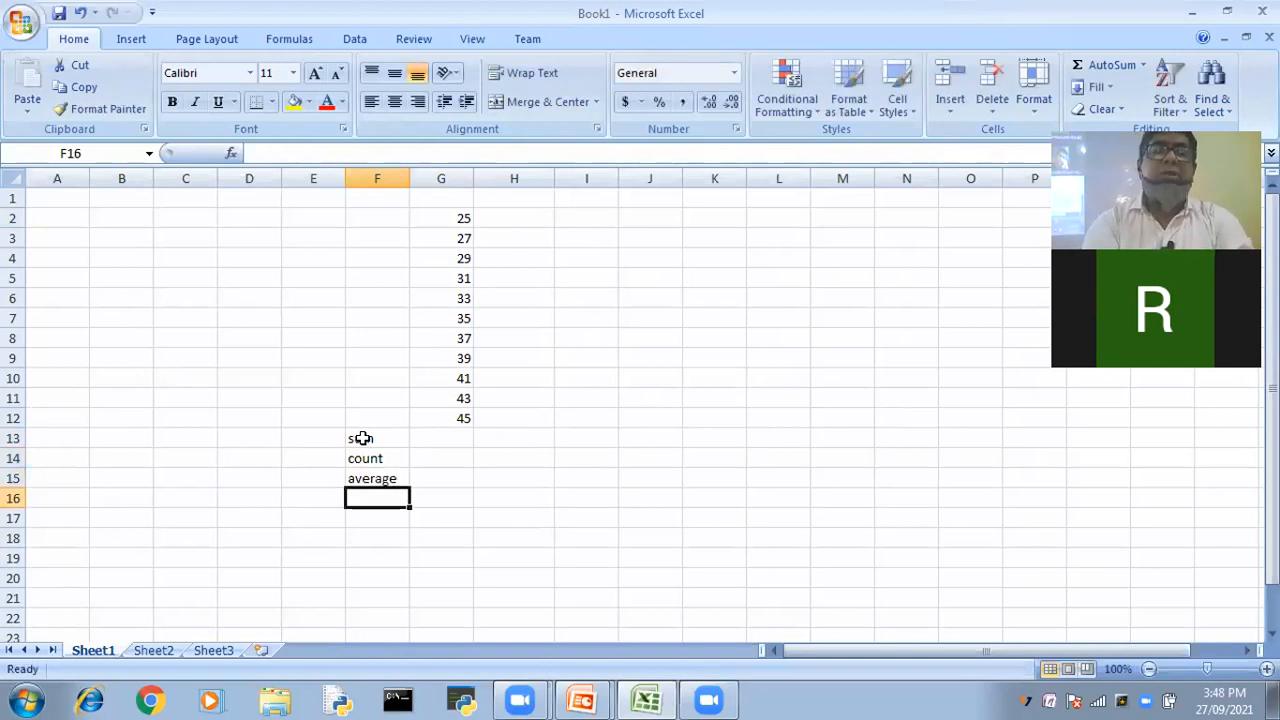
type("max")
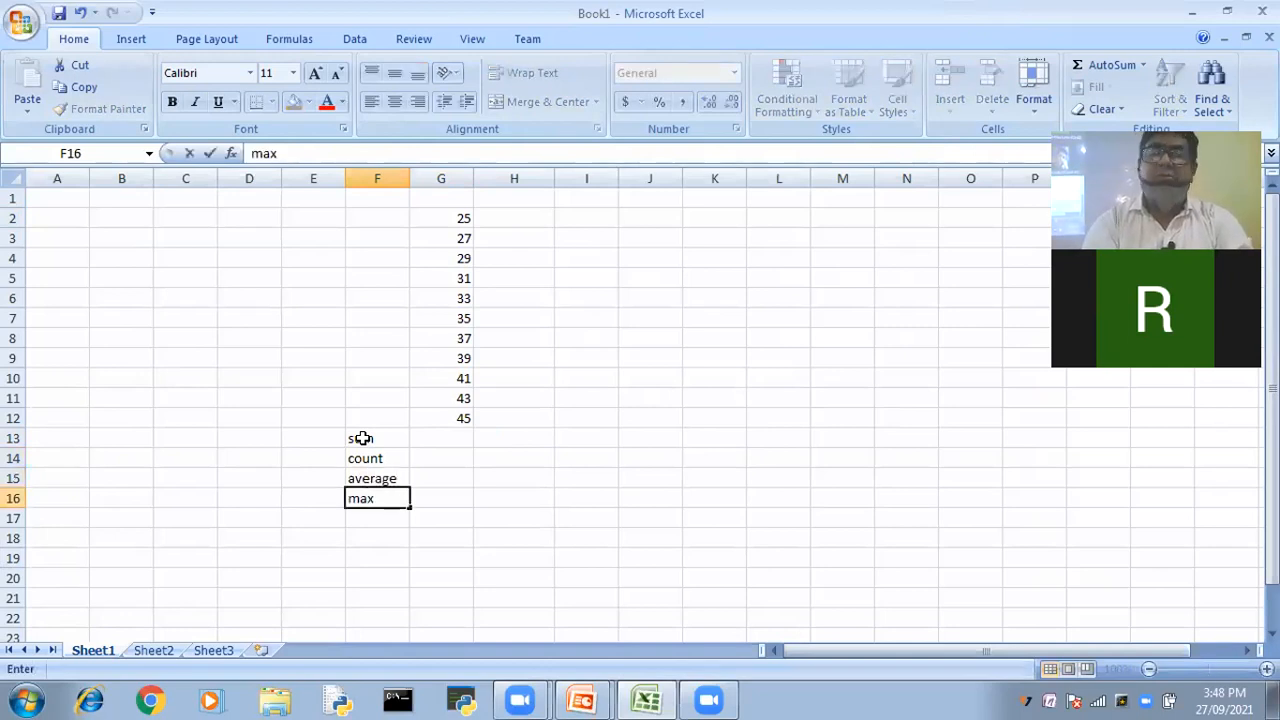
key("Return")
type("i")
key("BackSpace")
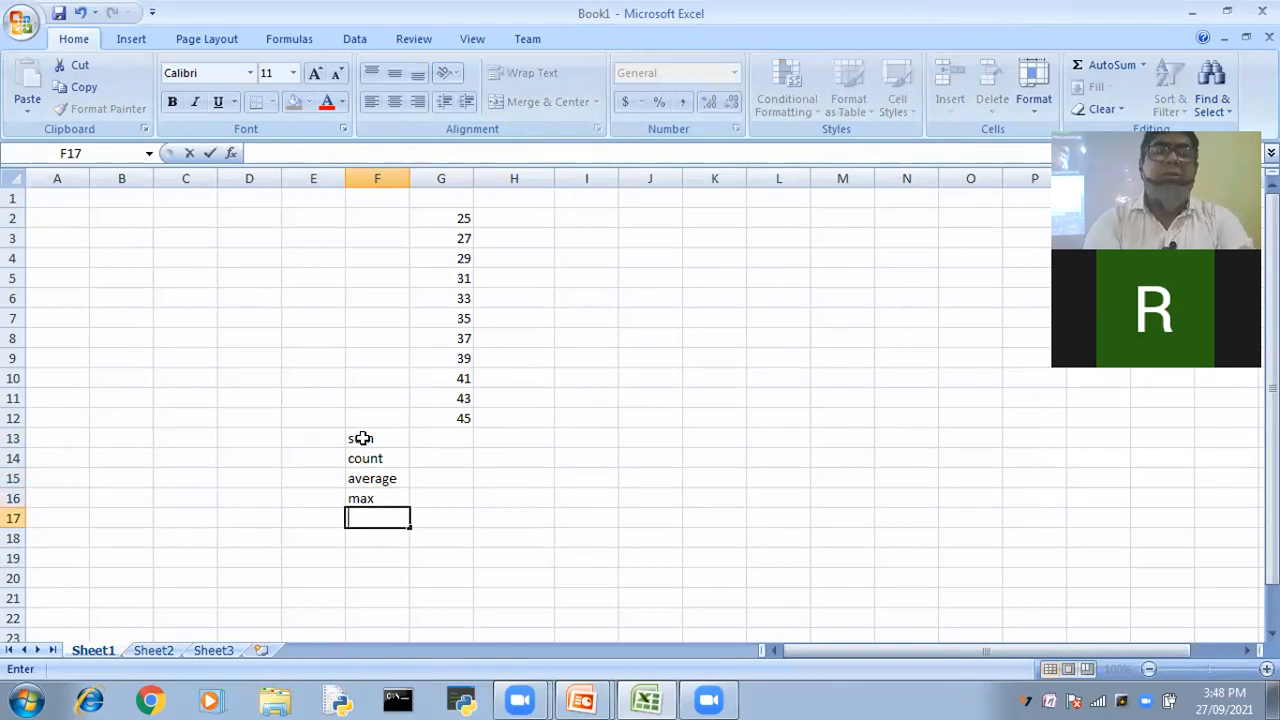
type("min")
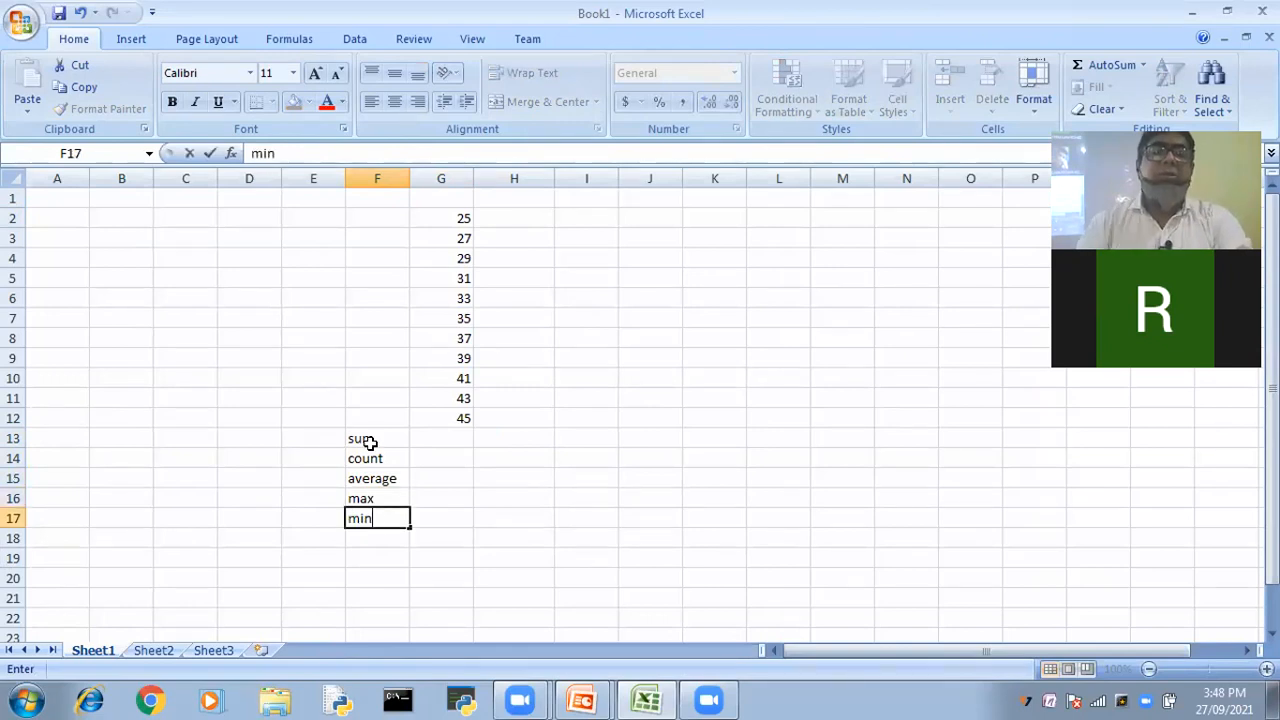
Enter the formula =SUM(G2:G12) in G13 beside the sum label
left_click(440, 433)
type("=s")
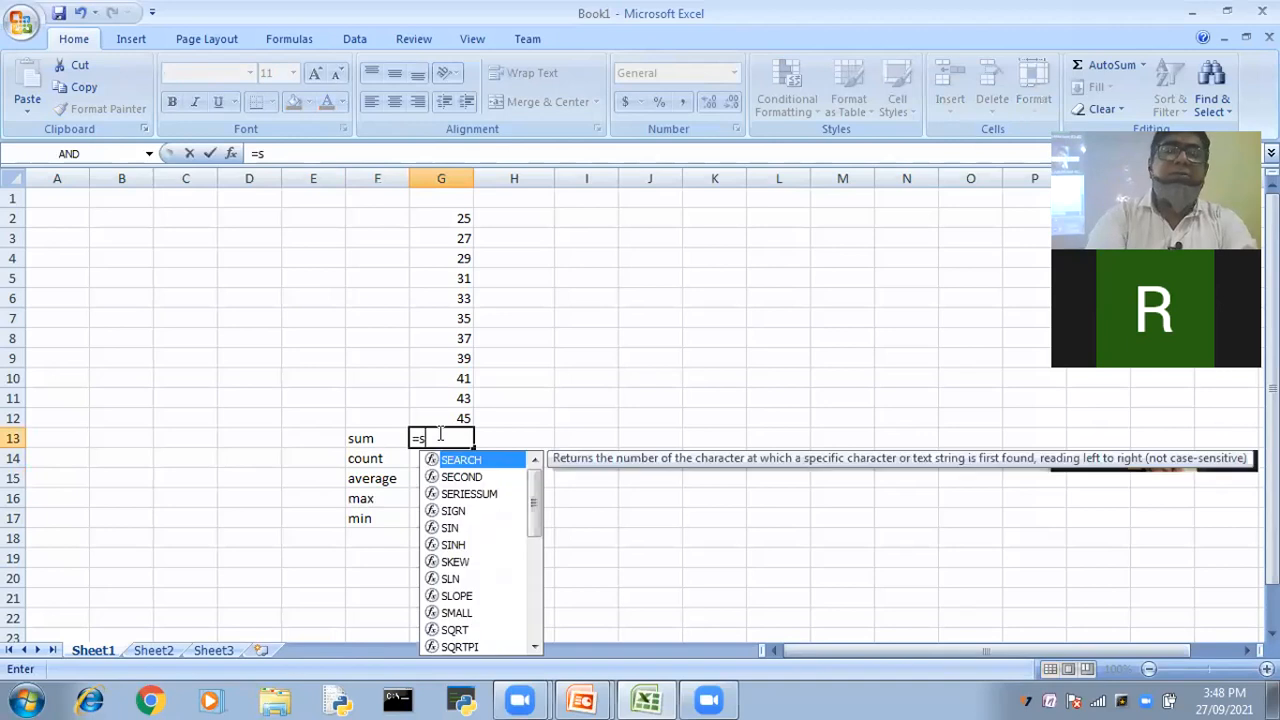
type("um")
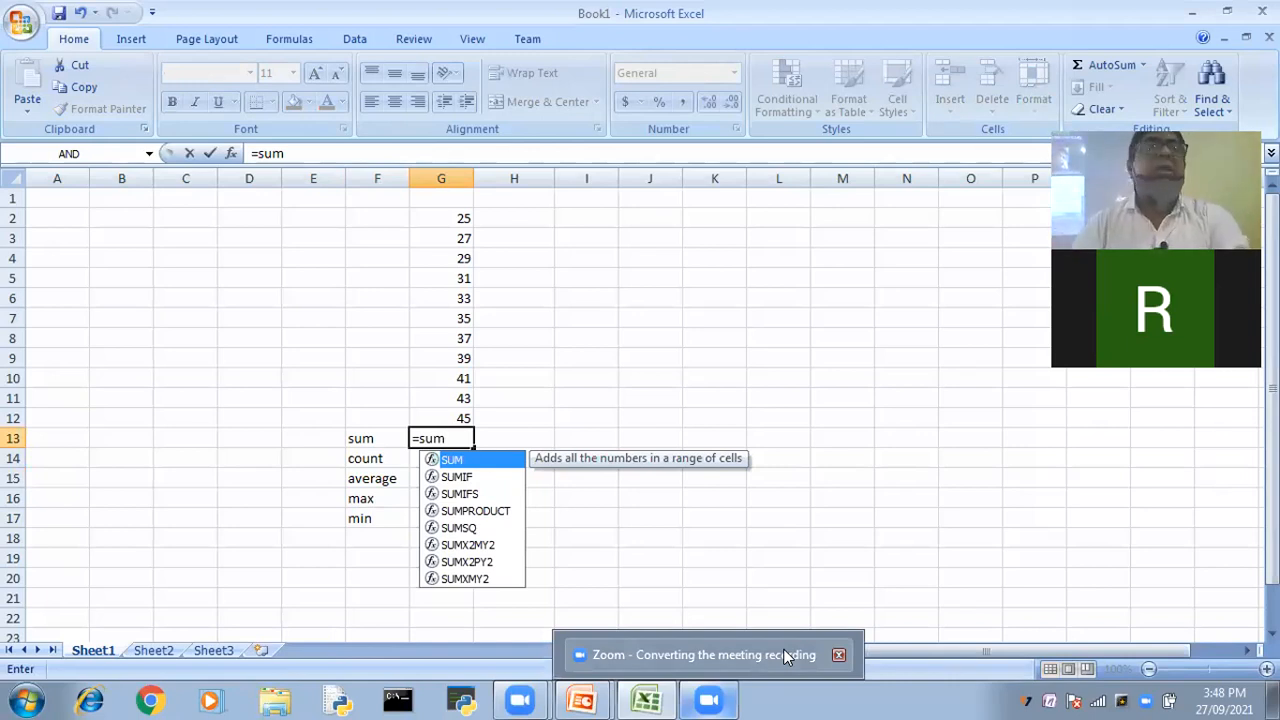
key("Tab")
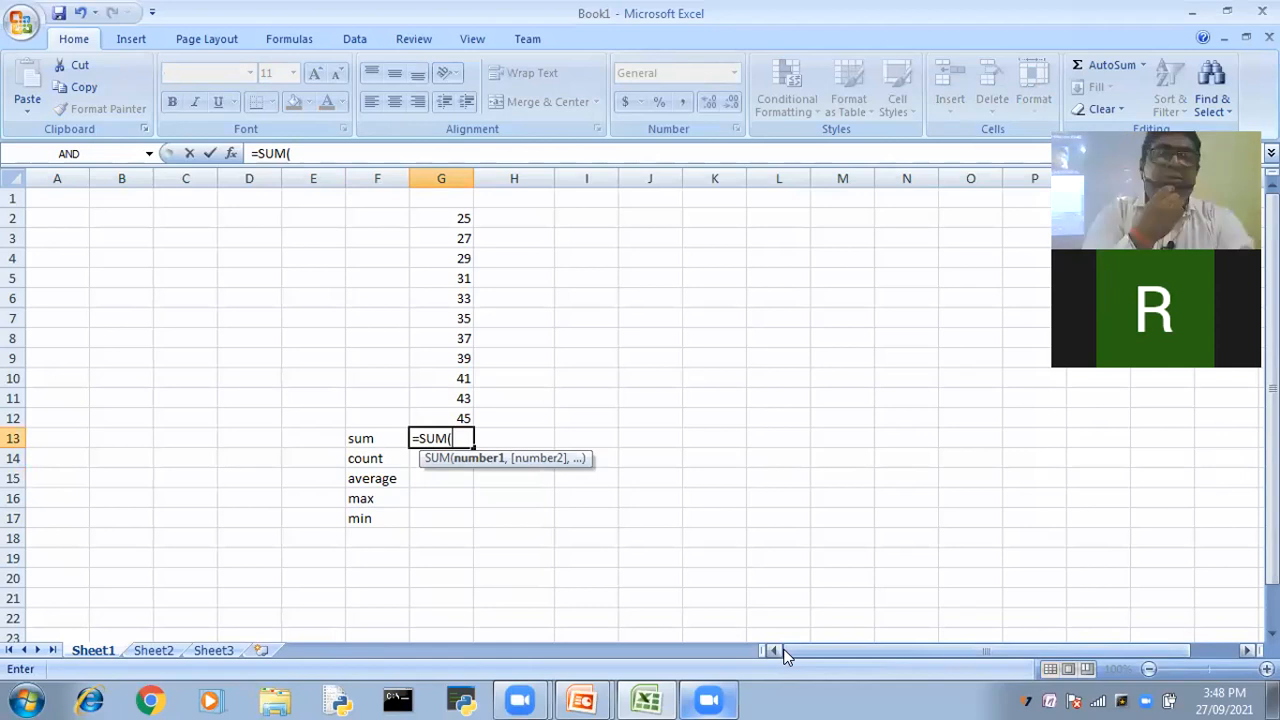
left_click(451, 216)
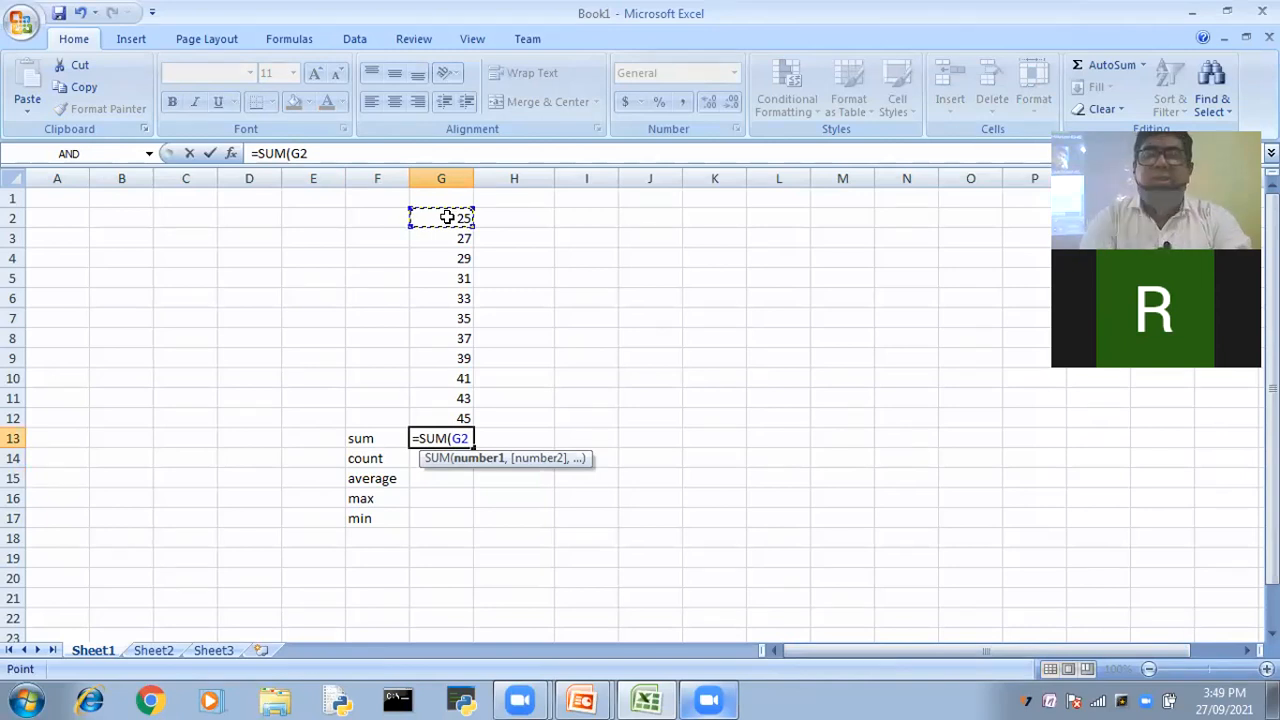
key("F8")
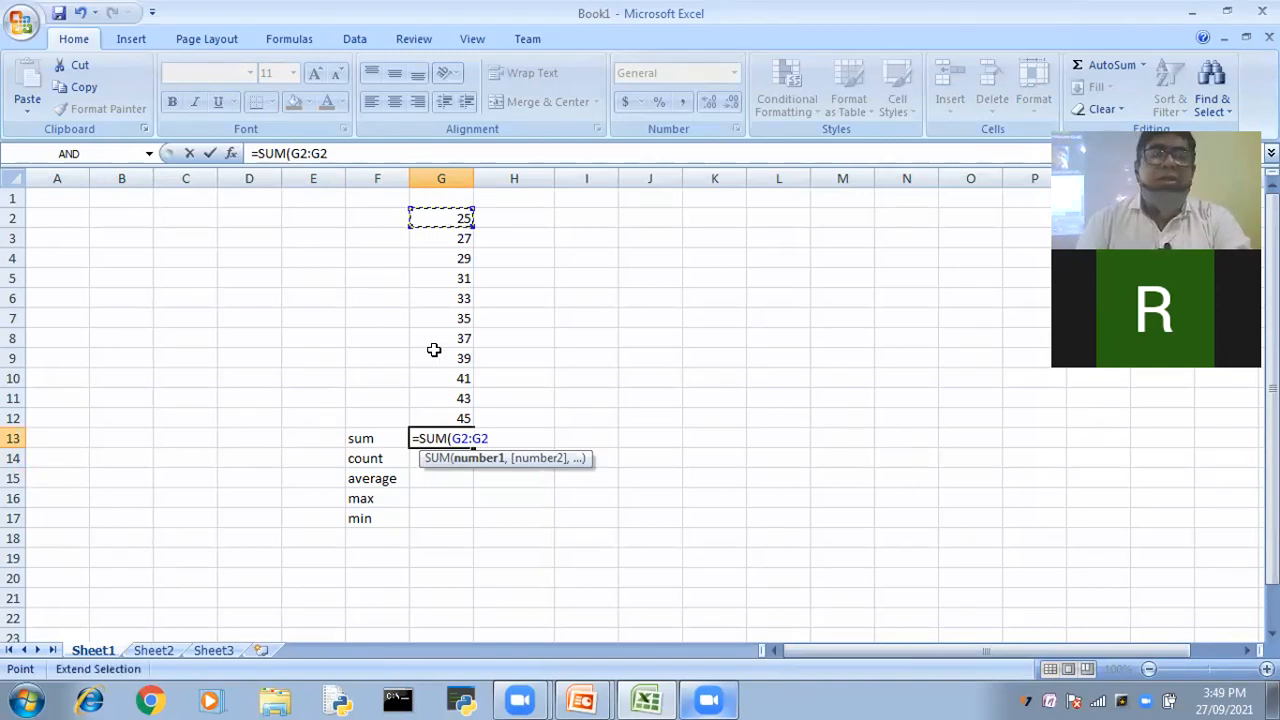
left_click(434, 418)
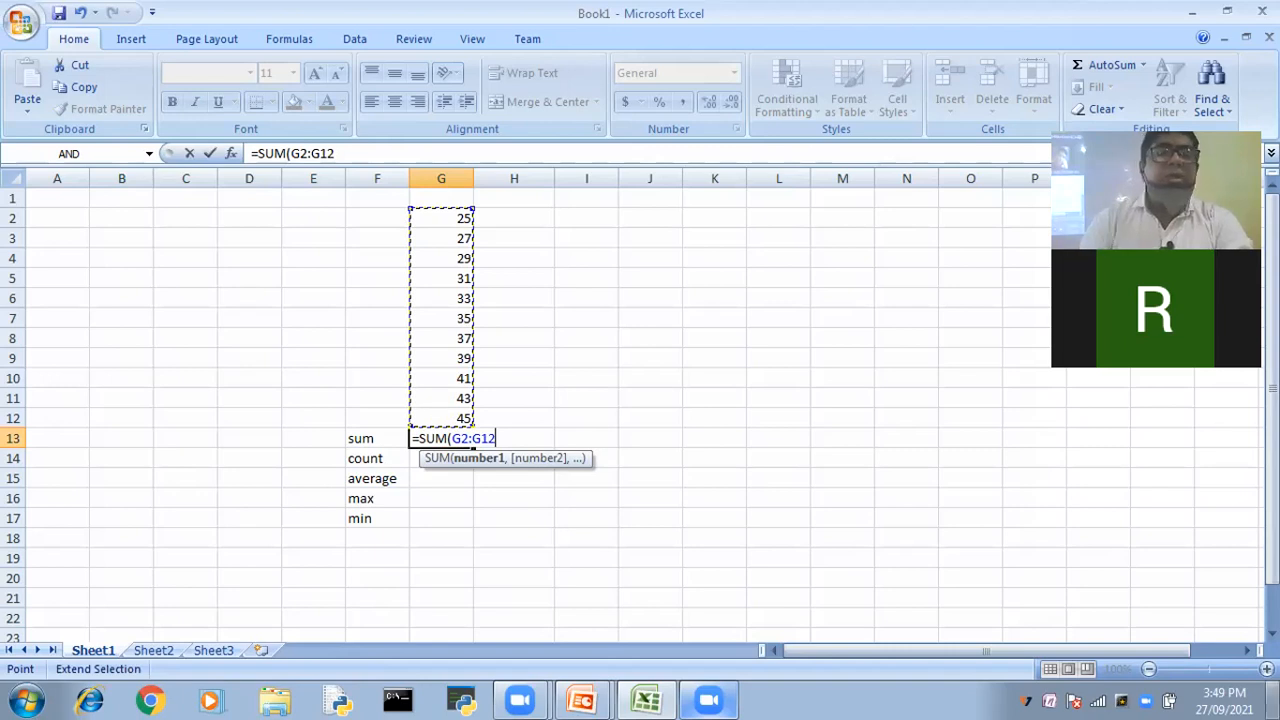
type(")")
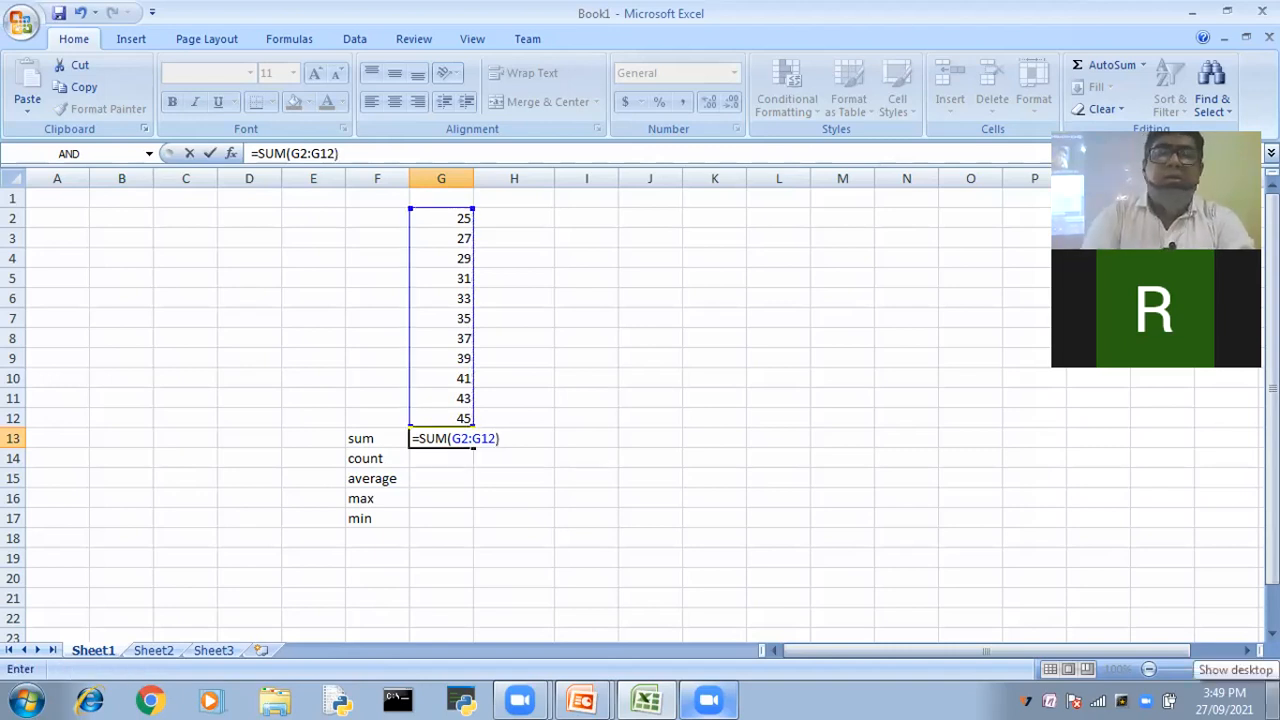
key("Return")
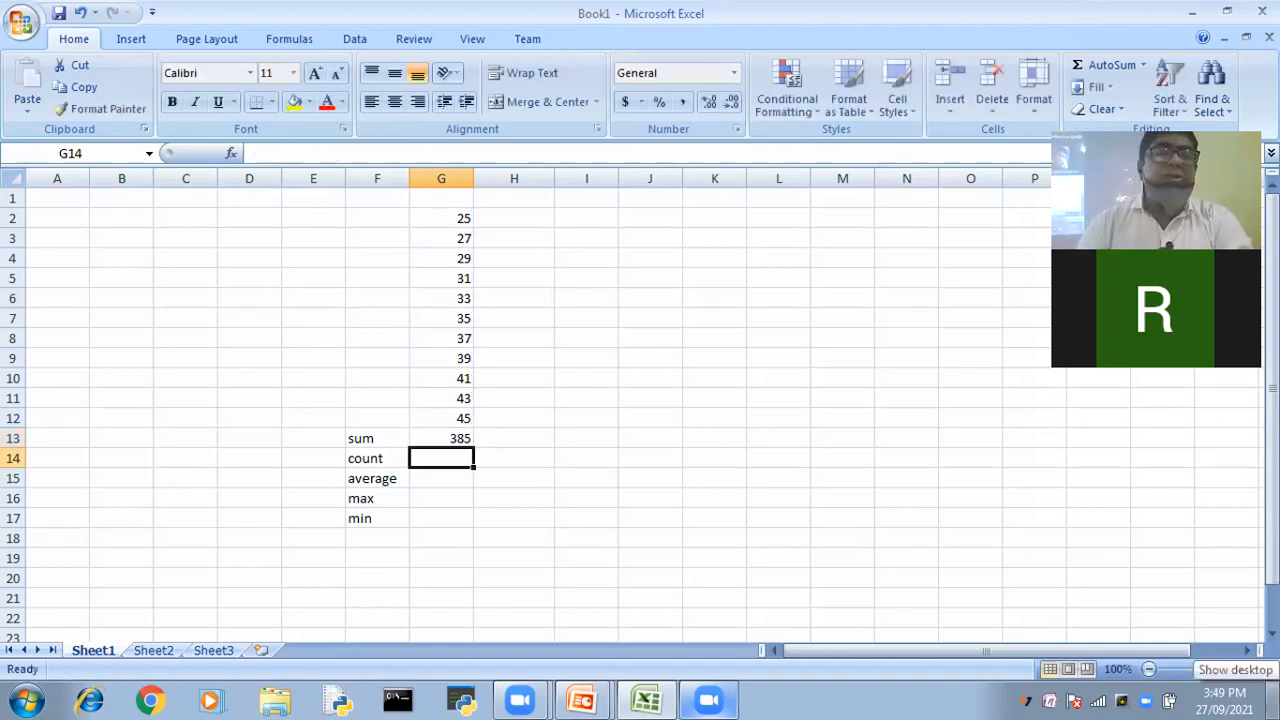
Enter the formula =COUNT(G2:G12) in G14 beside the count label
type("=count")
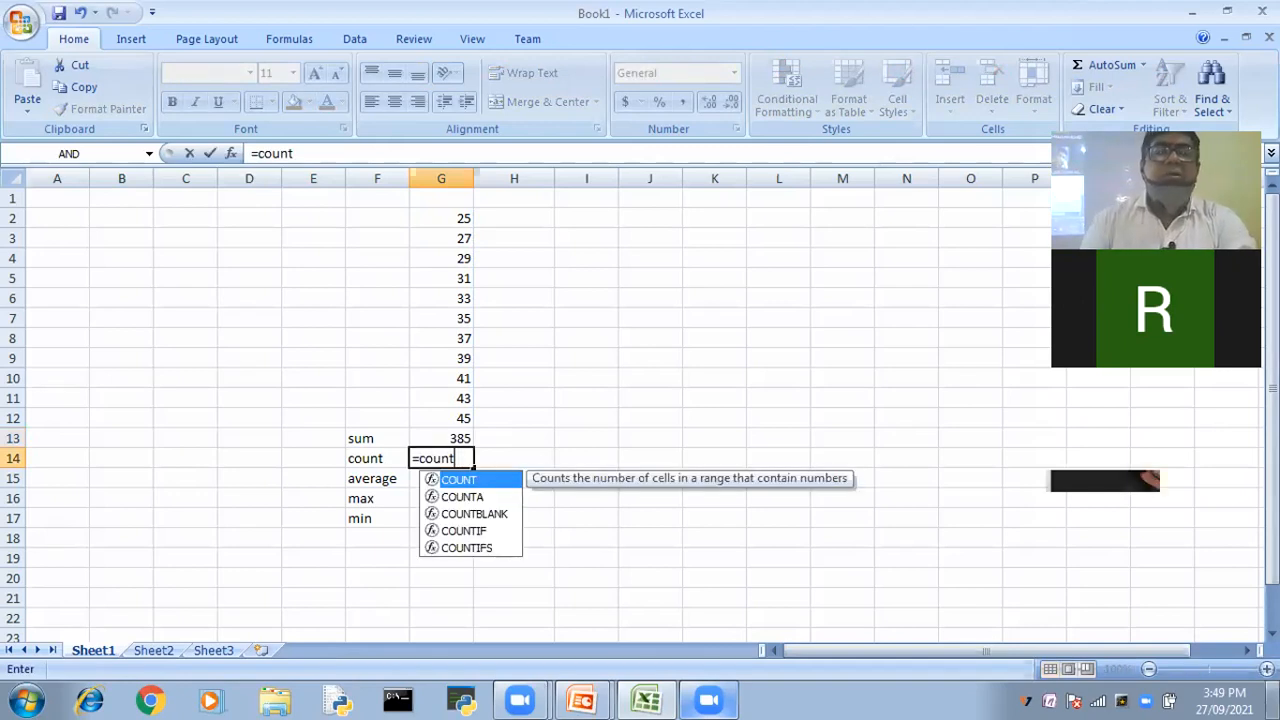
key("Tab")
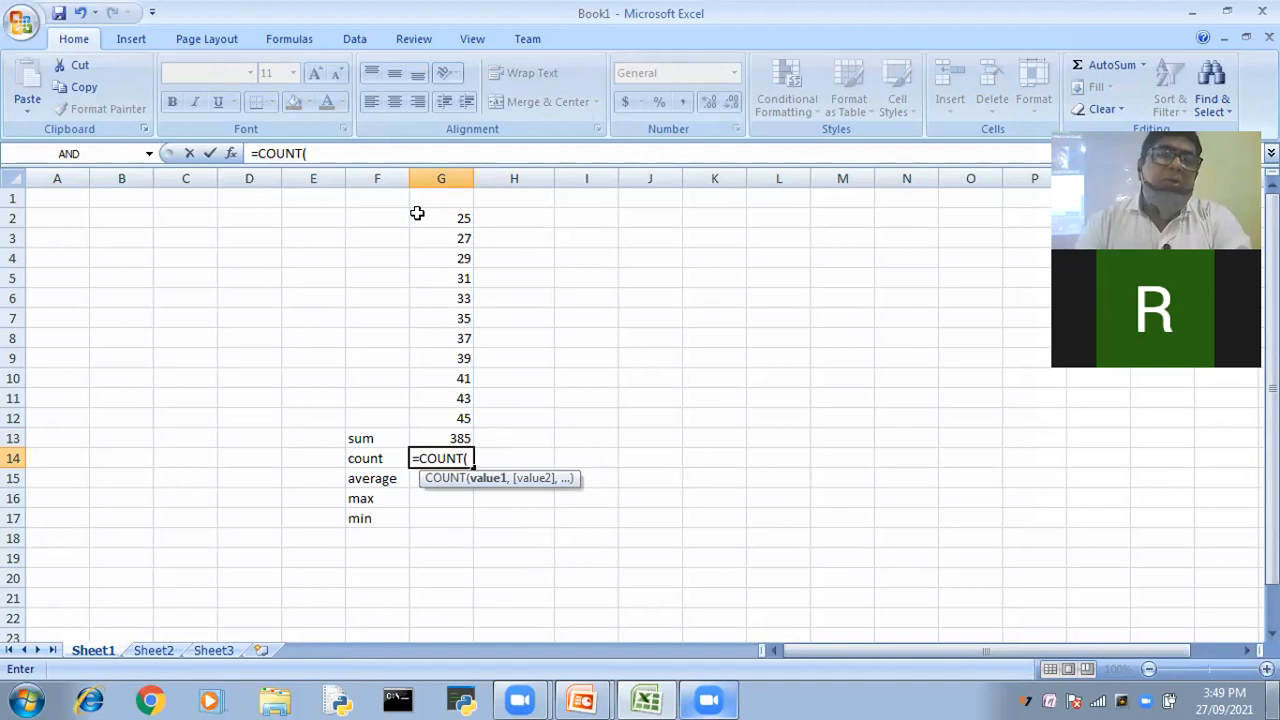
left_click_drag(426, 217, 447, 417)
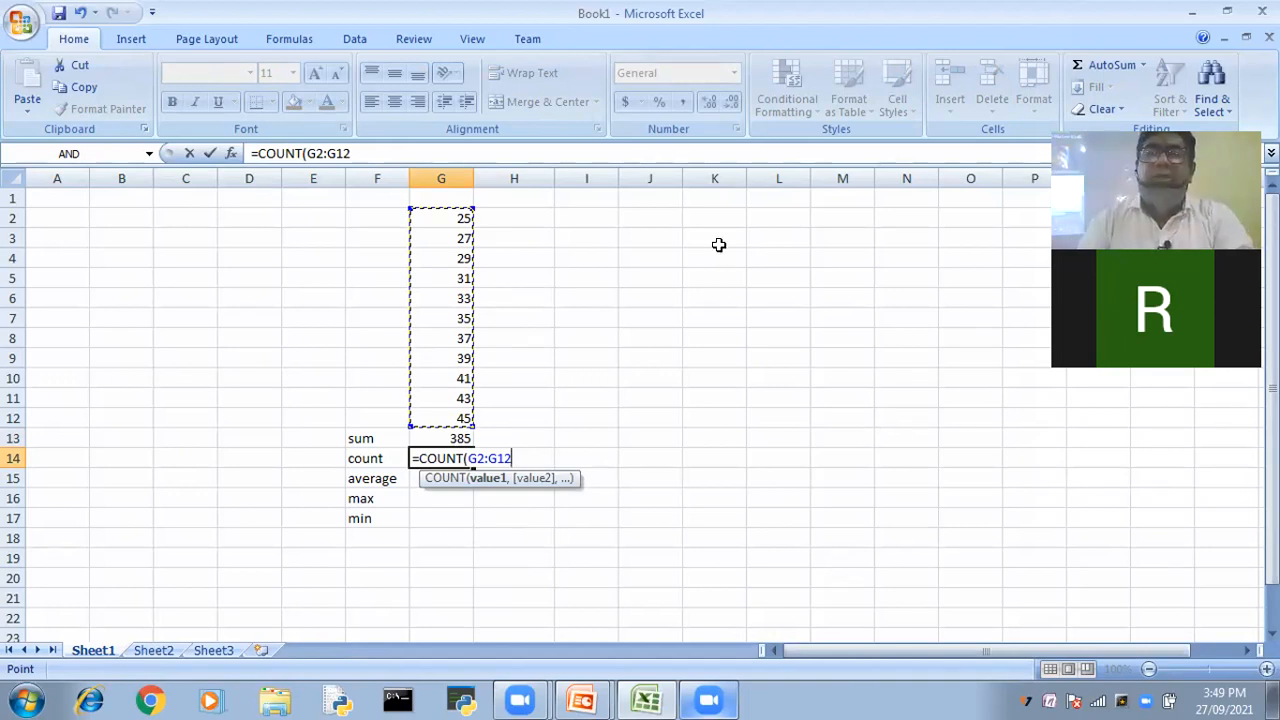
key("BackSpace")
key("BackSpace")
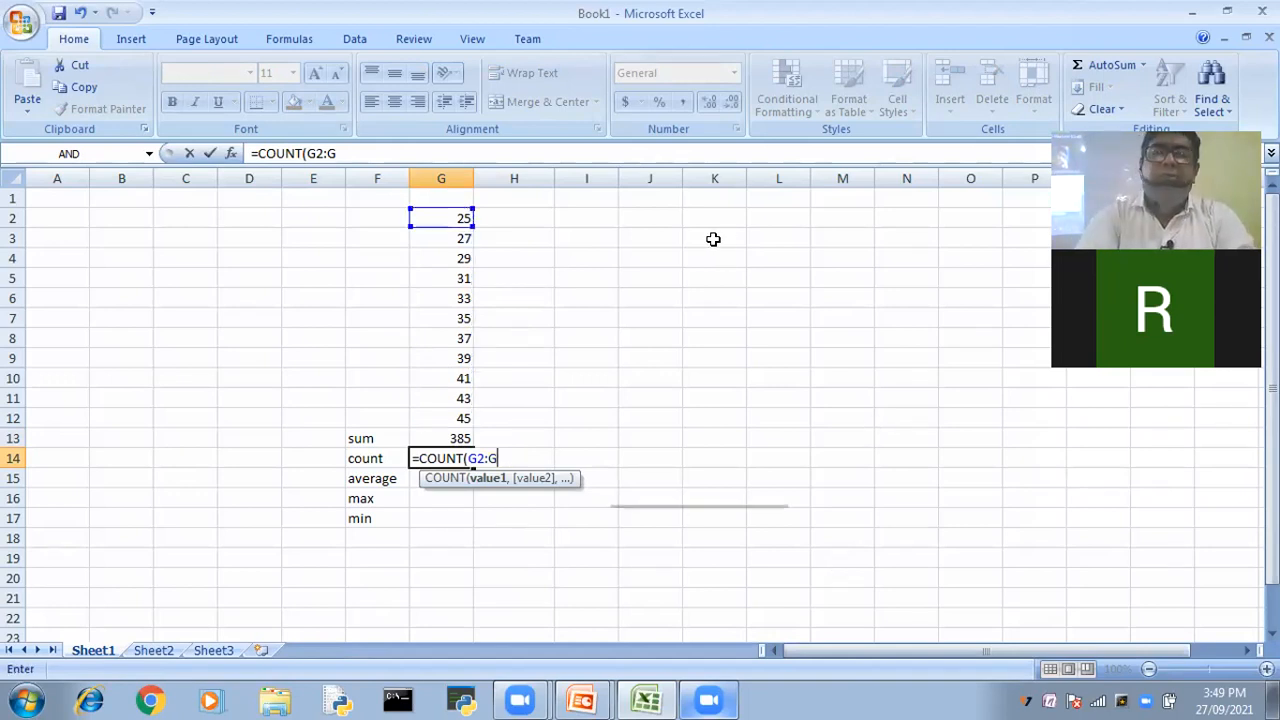
key("BackSpace")
key("BackSpace")
key("BackSpace")
key("BackSpace")
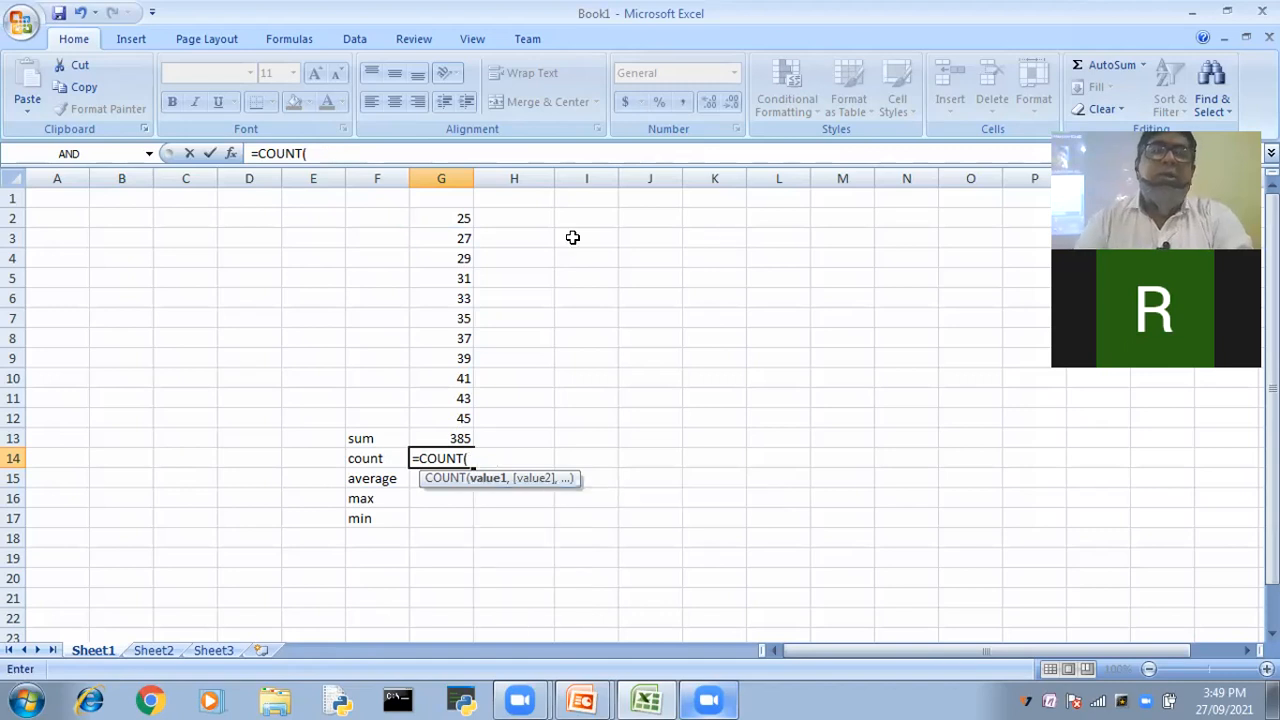
left_click_drag(428, 217, 430, 415)
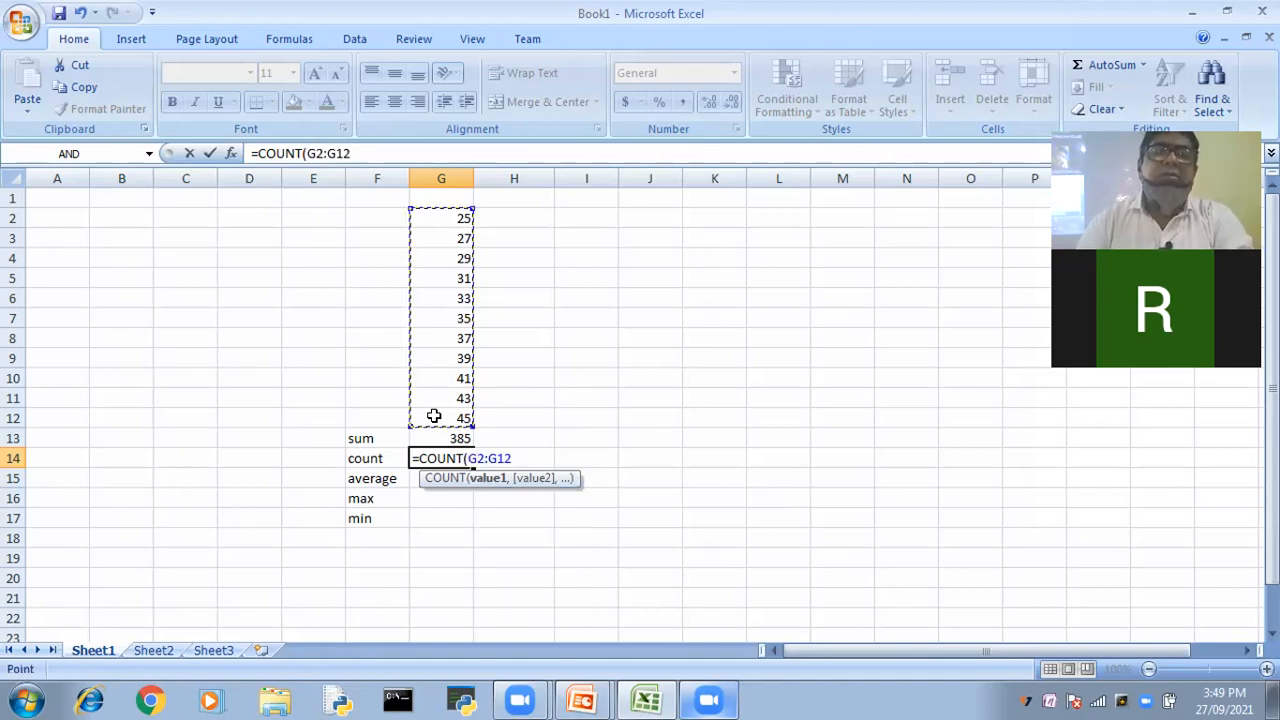
type(")")
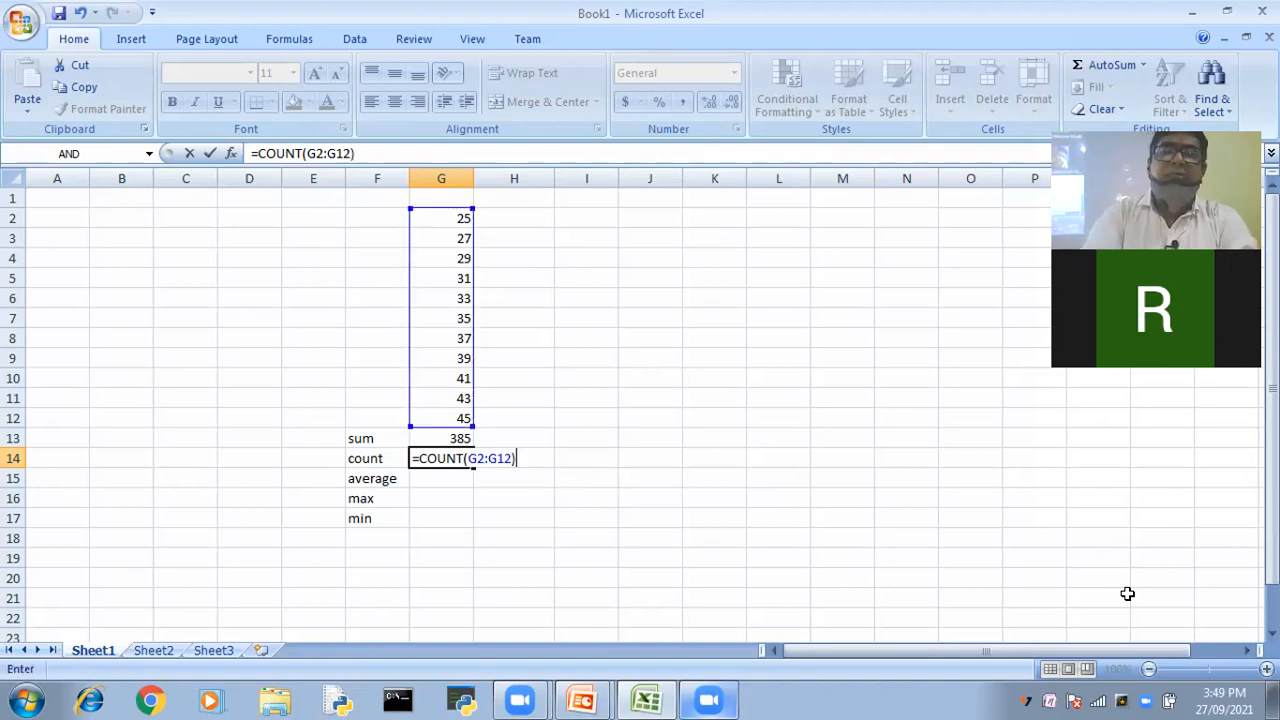
key("Return")
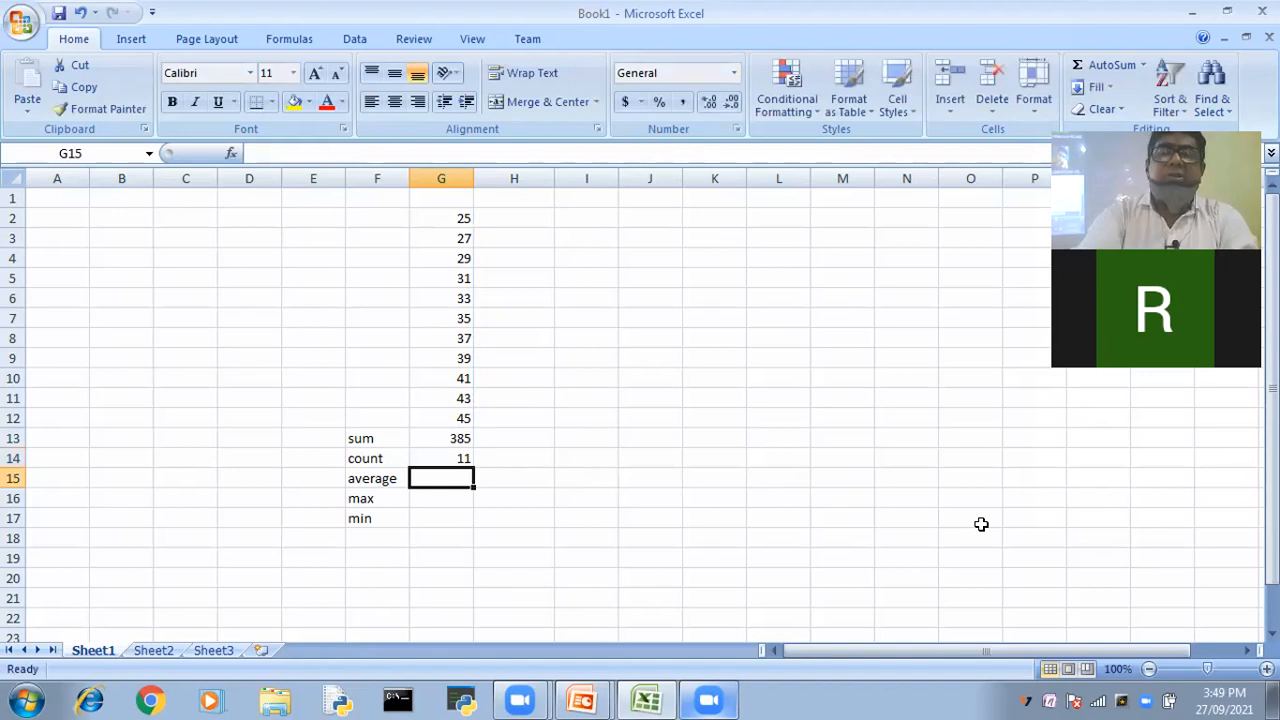
Enter the formula =AVERAGE(G2:G12) in G15 beside the average label
type("=av")
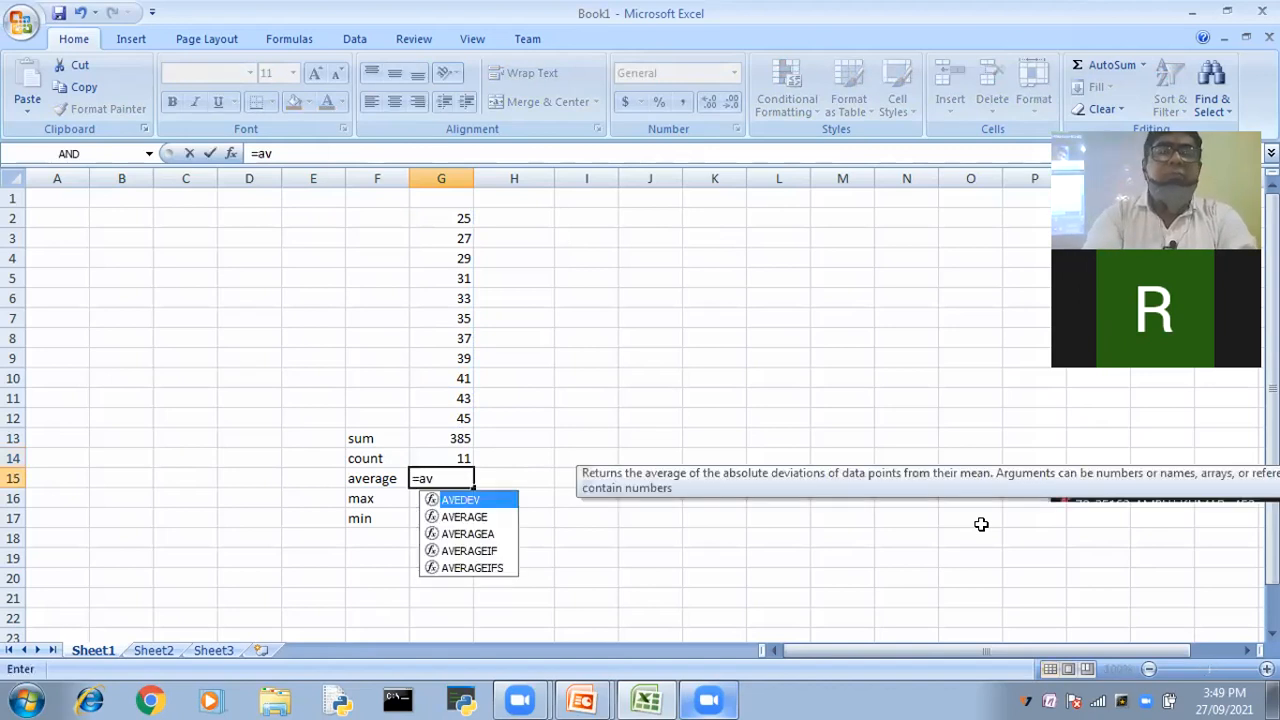
type("e")
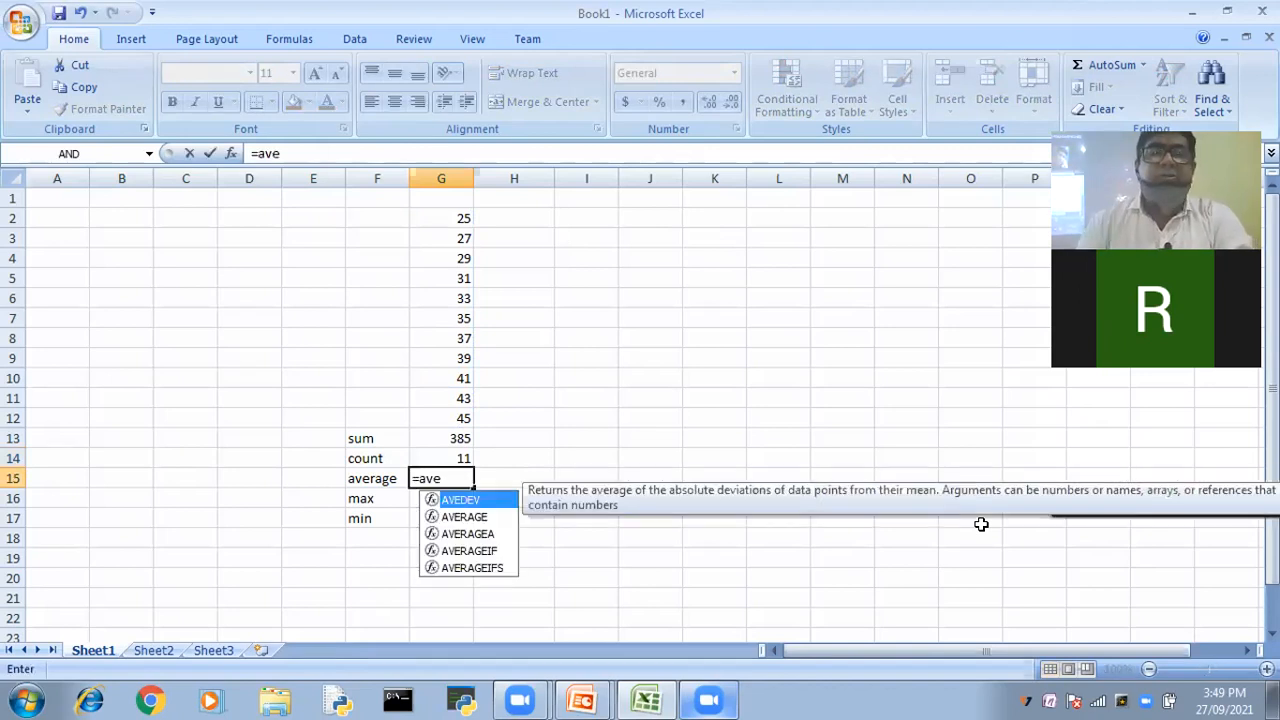
key("Down")
key("Tab")
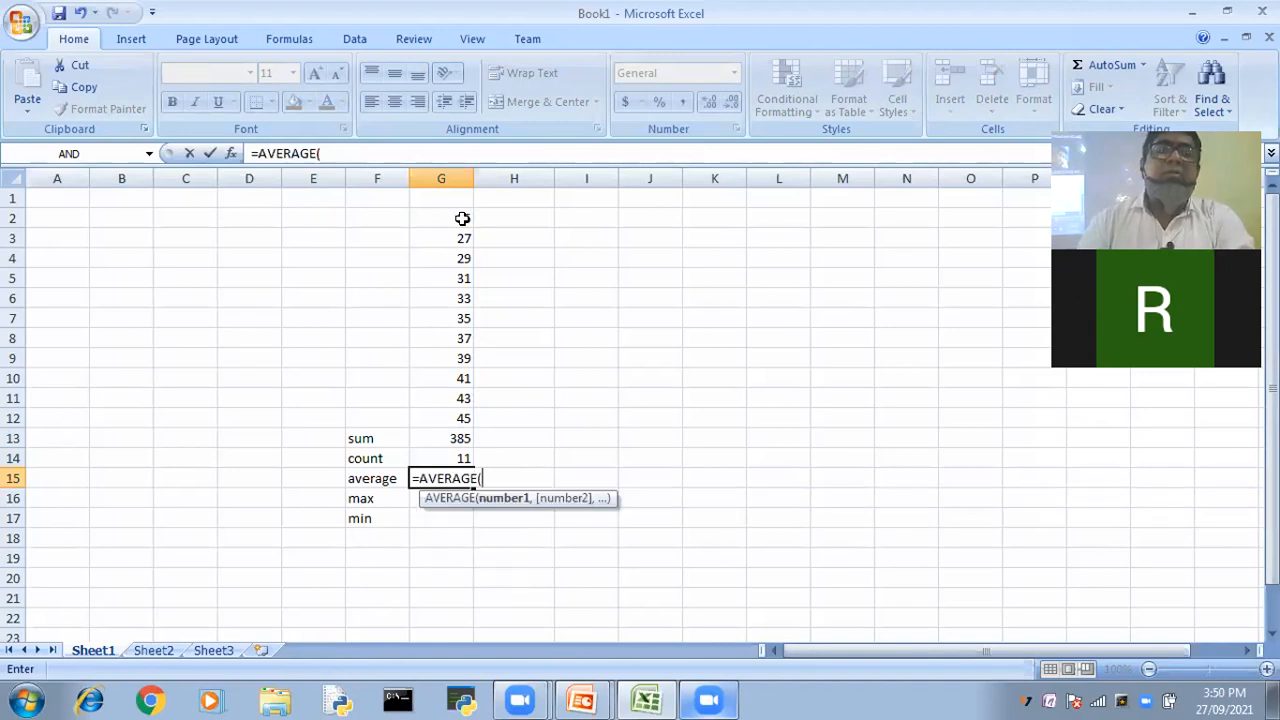
left_click_drag(455, 217, 453, 413)
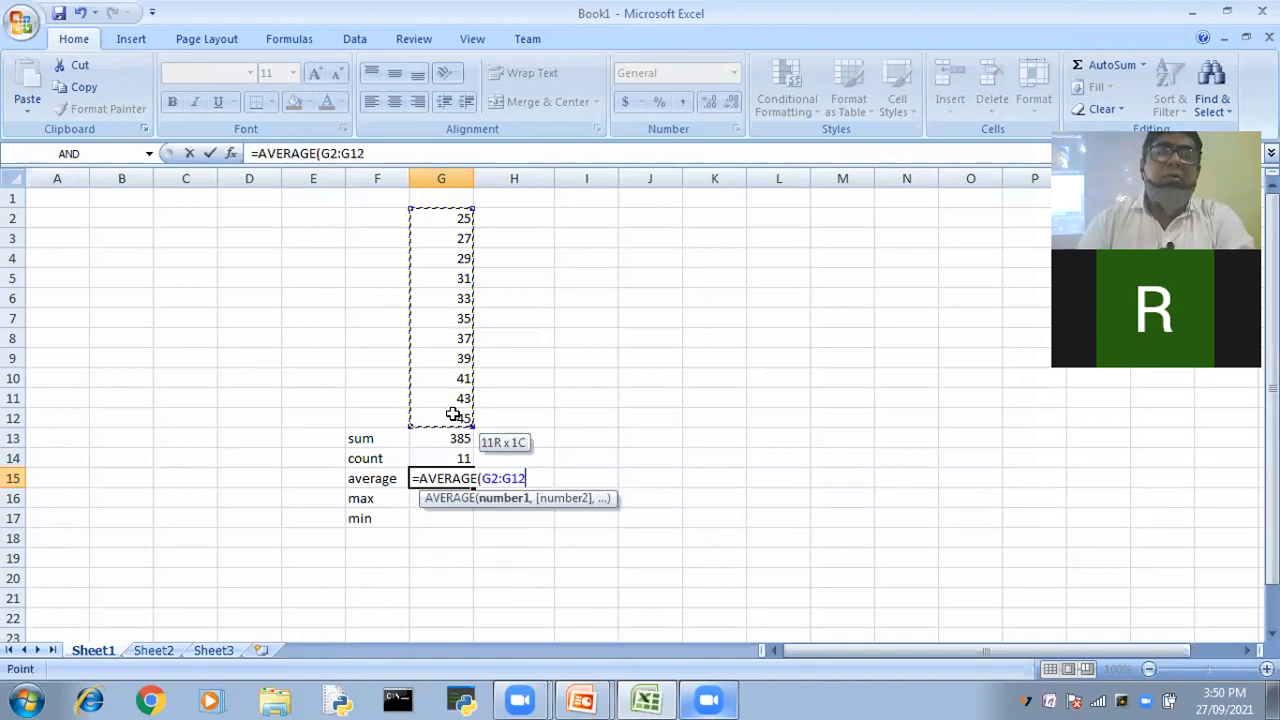
type(")")
key("Return")
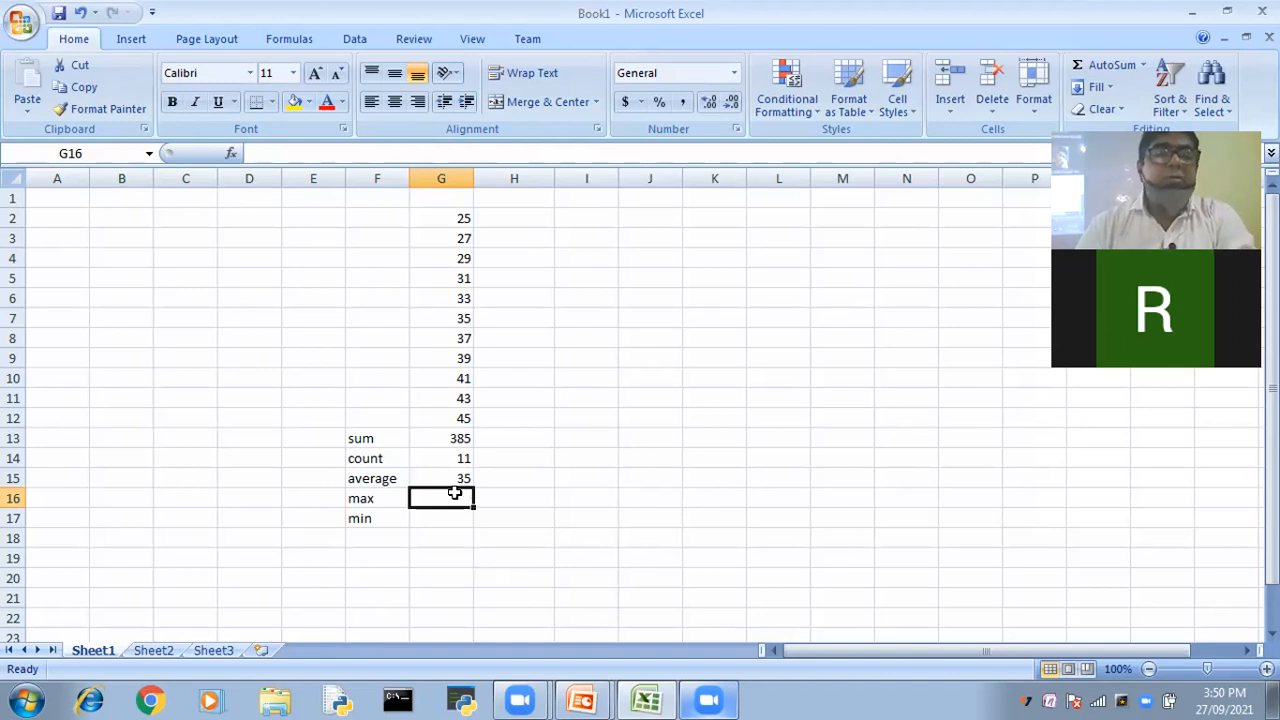
Enter a MAX formula over the range G2:G12 in G16 beside the max label
type("=m")
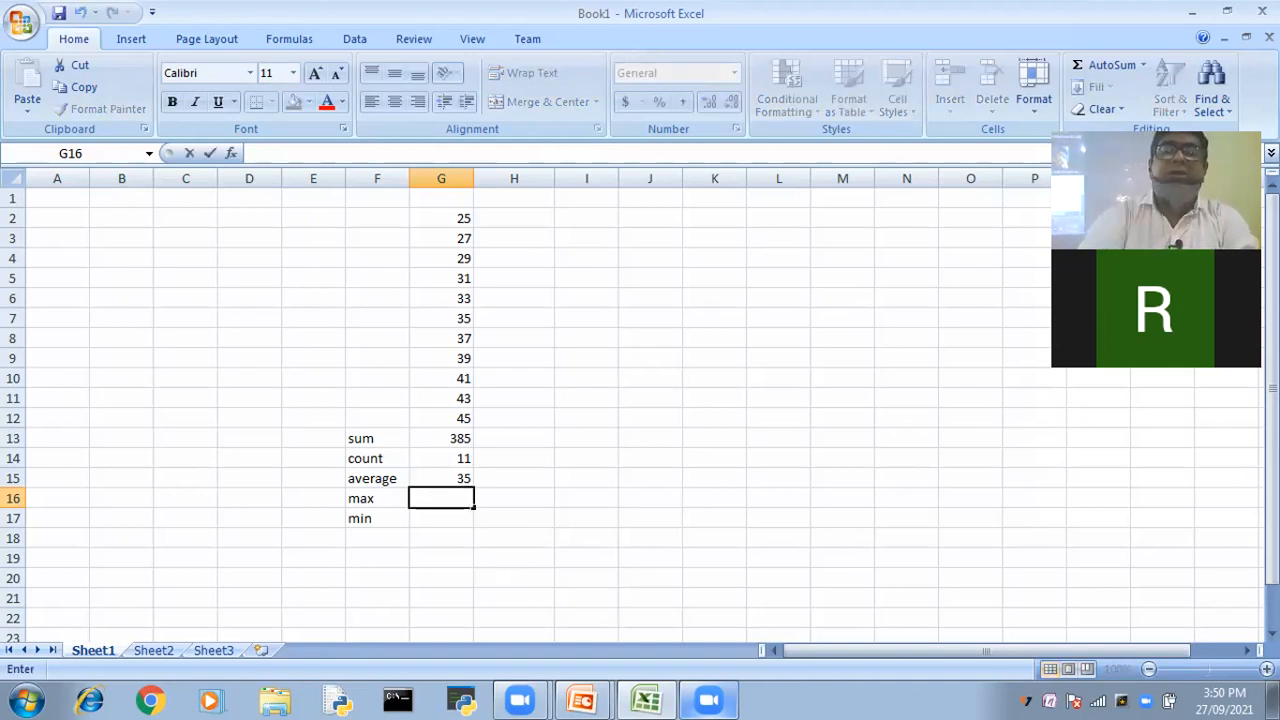
type("a")
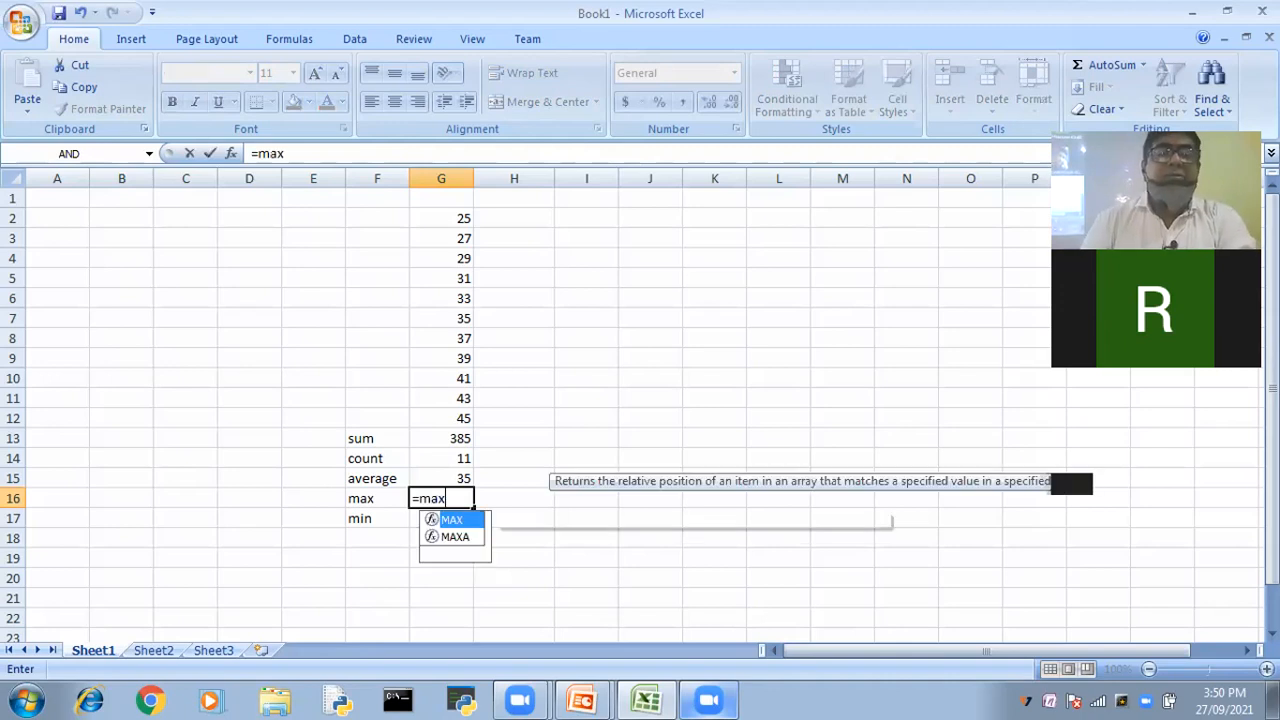
type("x")
key("Tab")
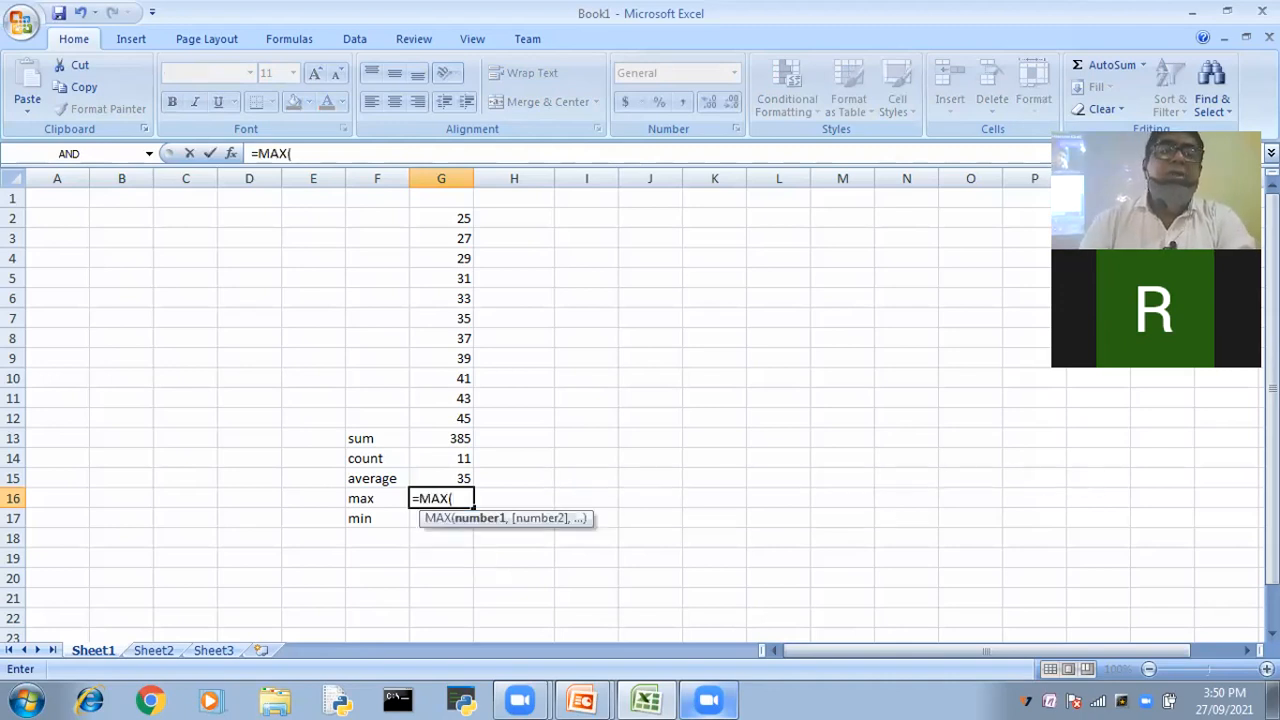
left_click_drag(456, 217, 453, 416)
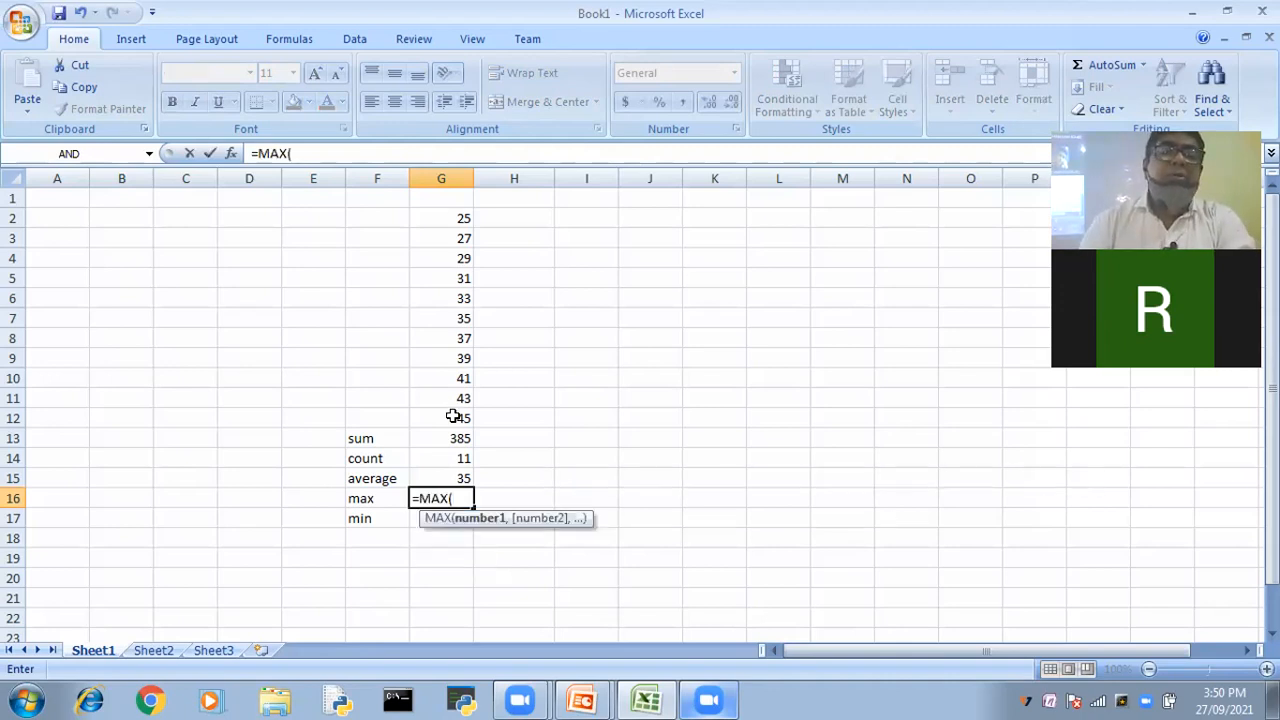
key("Return")
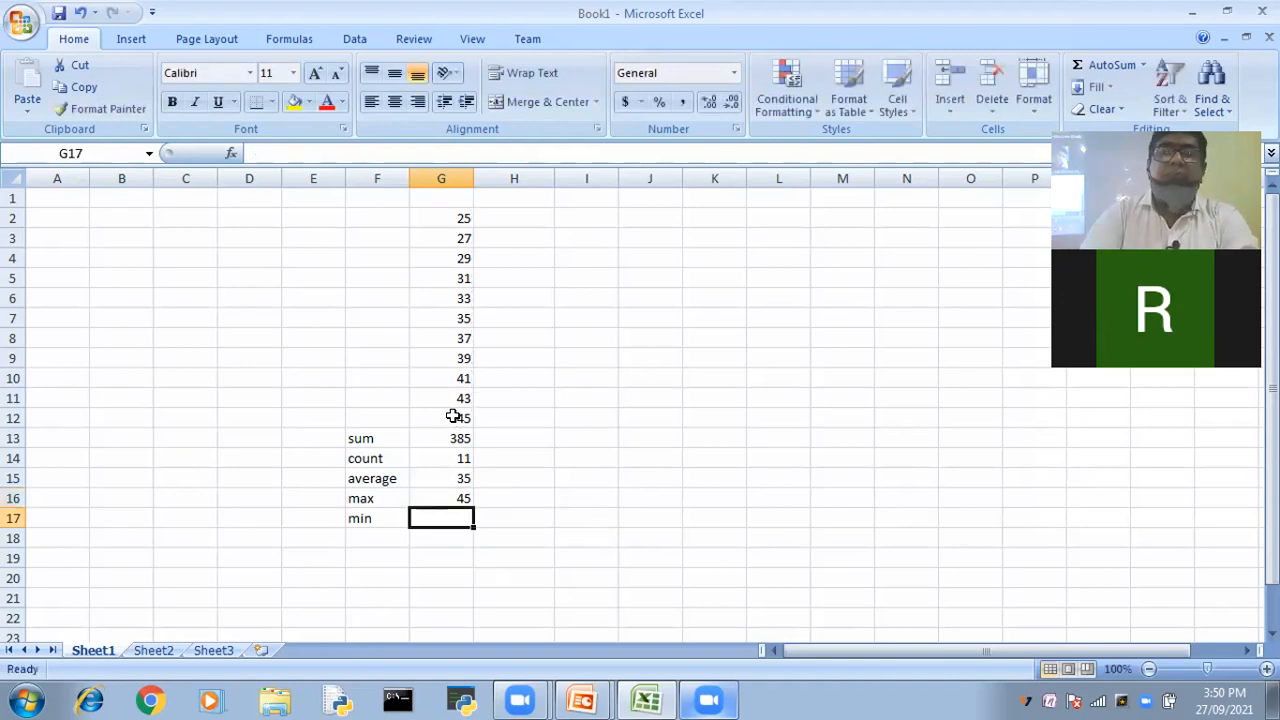
Enter a MIN formula over the range G2:G12 in G17 beside the min label
left_click(453, 416)
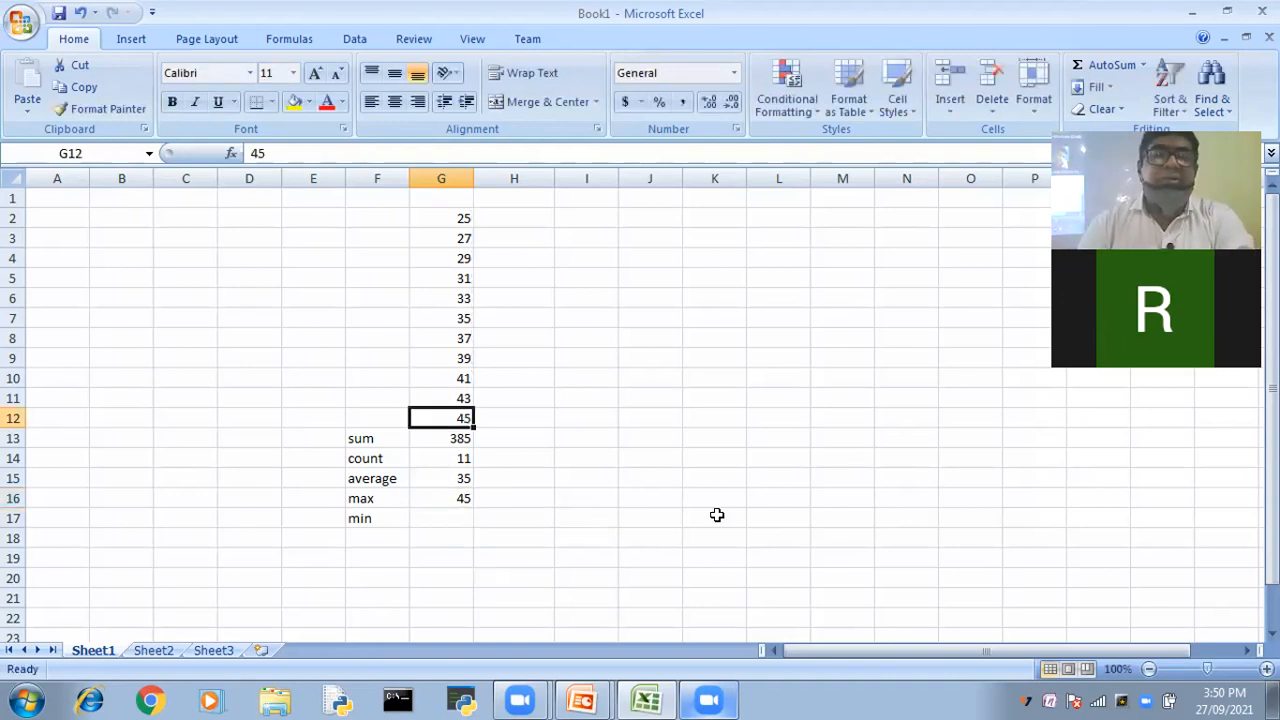
left_click(432, 521)
type("=min(")
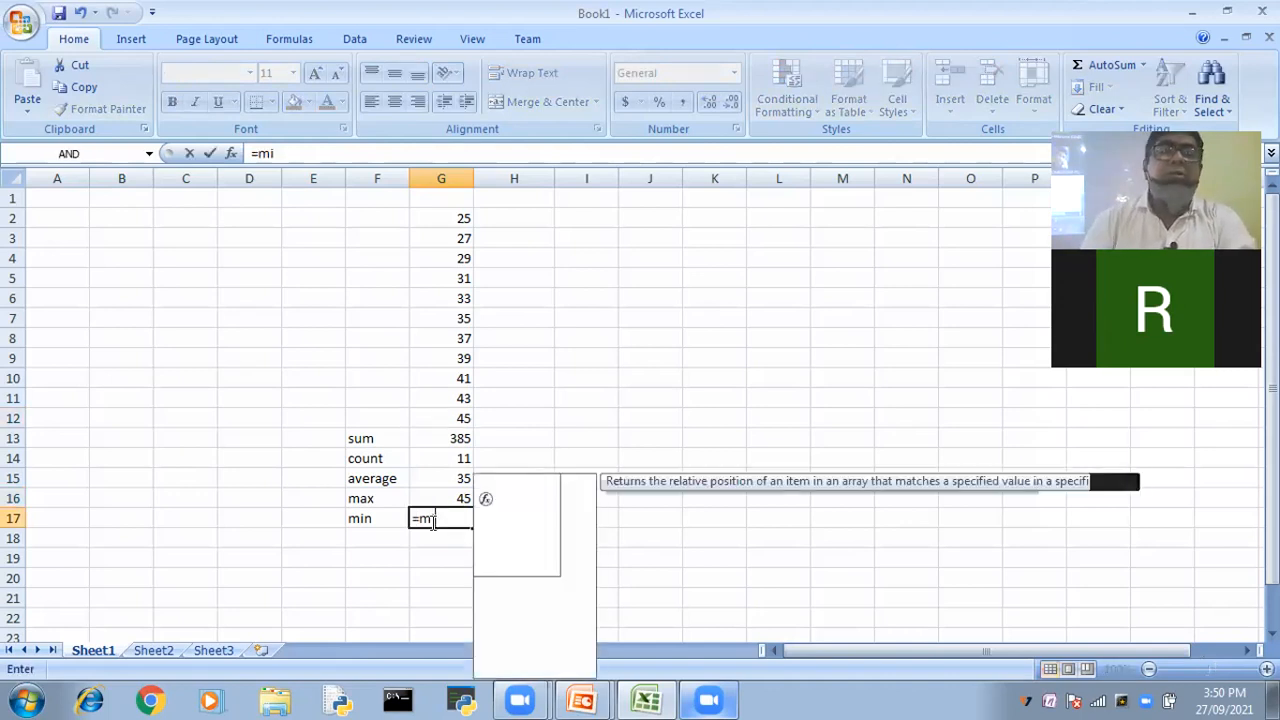
left_click_drag(457, 214, 456, 410)
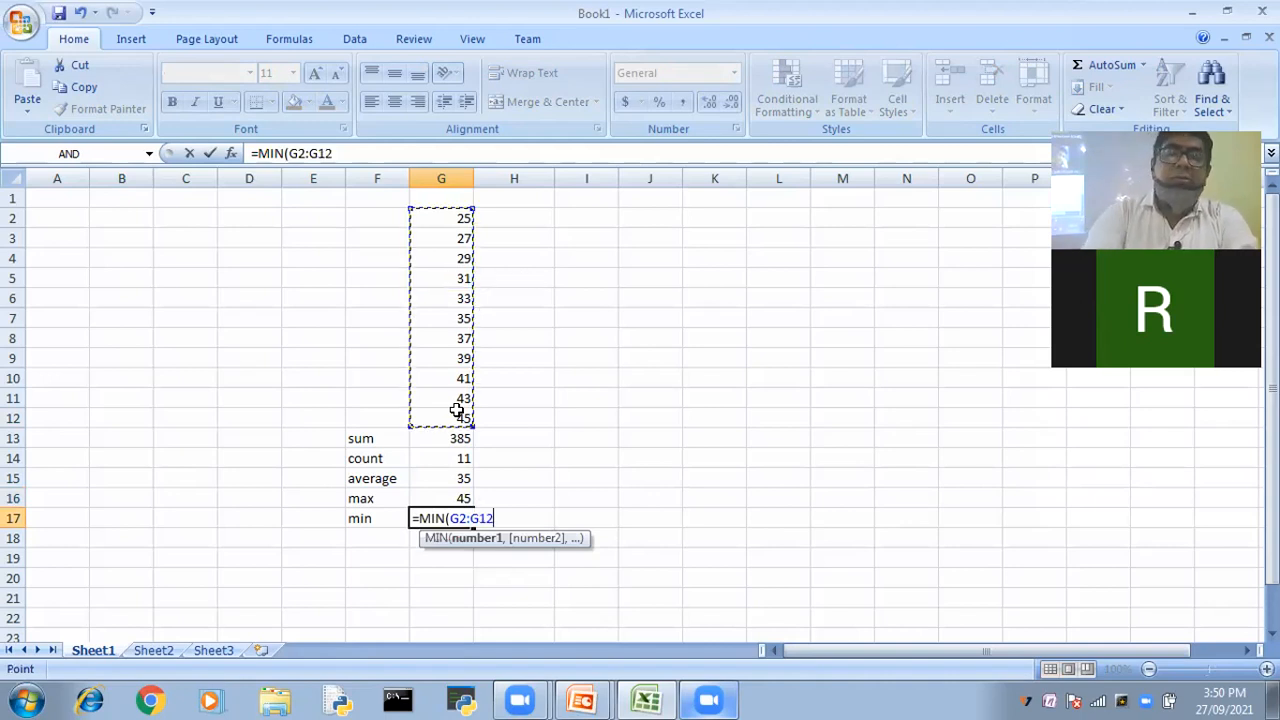
key("Return")
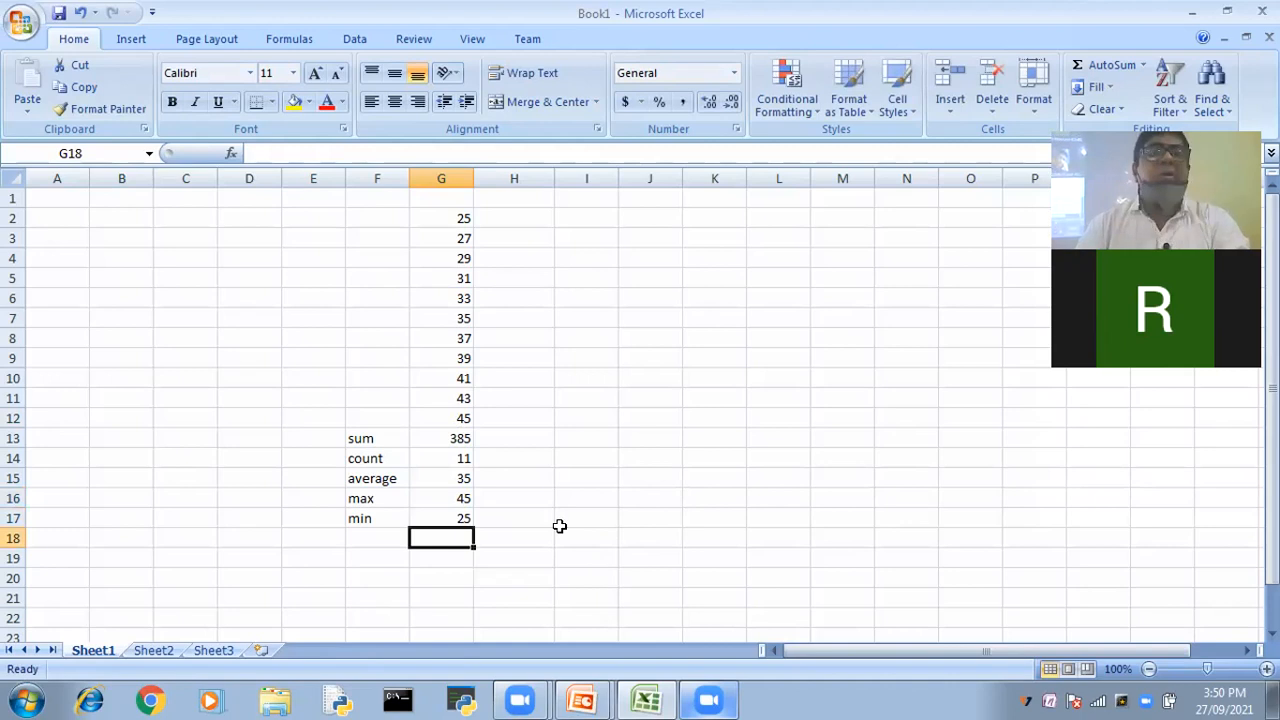
Insert a blank row above row 4 and check the count formula in G15
right_click(14, 258)
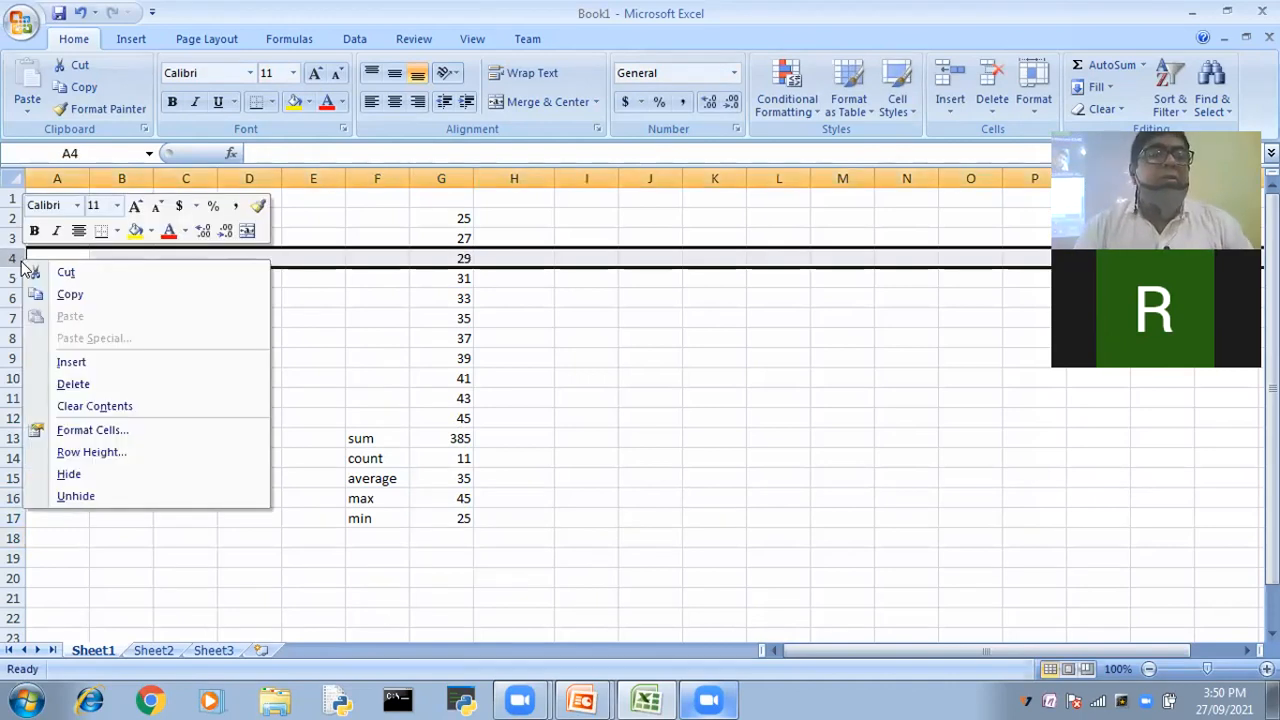
left_click(70, 361)
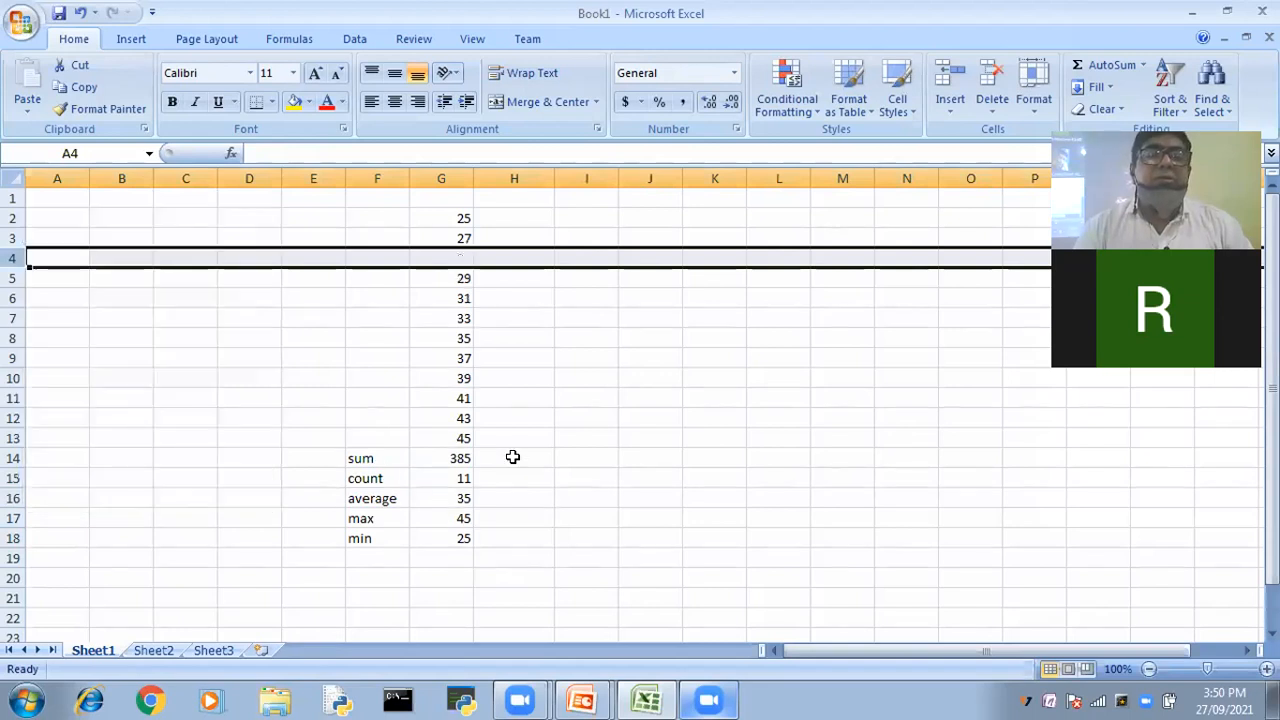
left_click(512, 457)
left_click(461, 479)
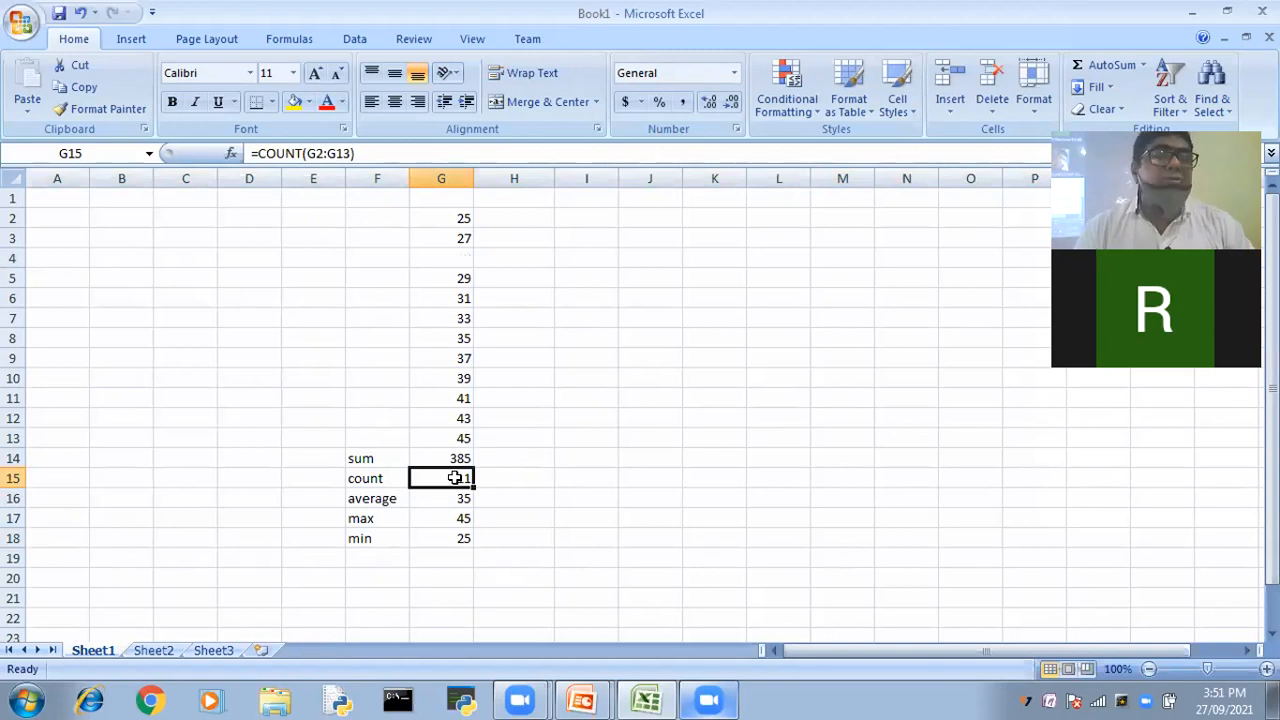
left_click(523, 478)
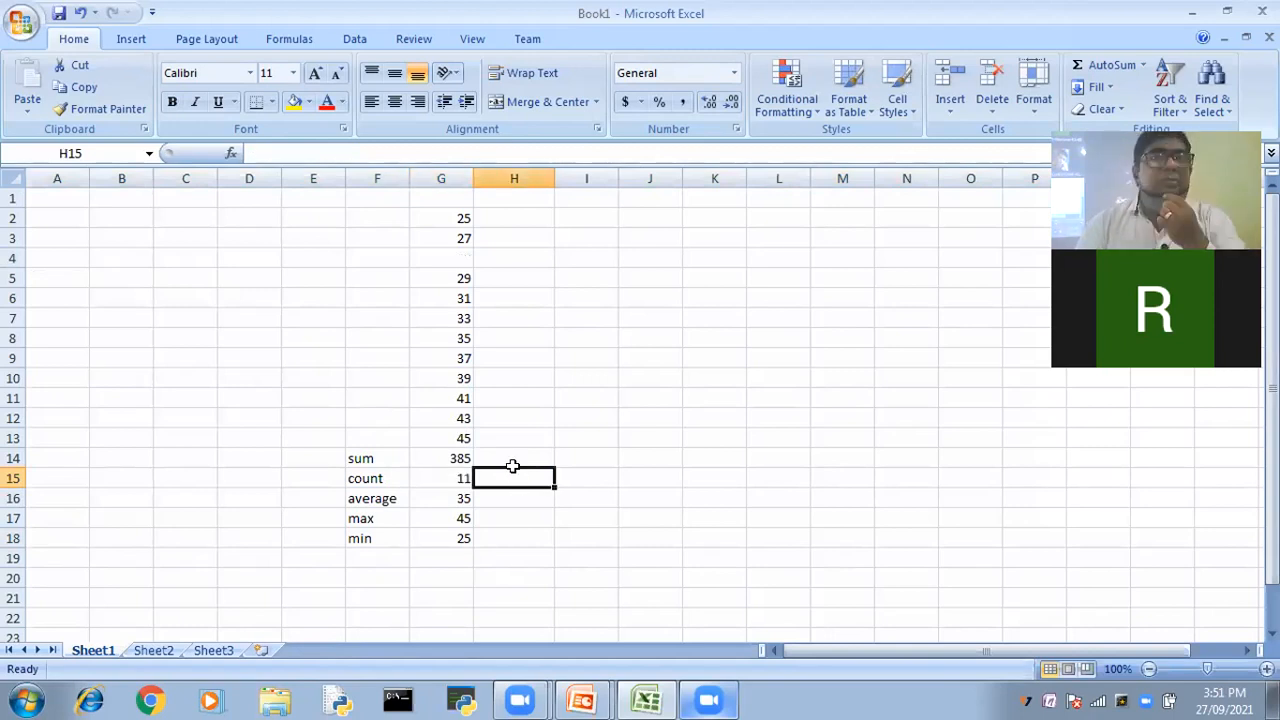
Enter the letter a in the blank cell G4 of the number column
left_click(454, 256)
type("a")
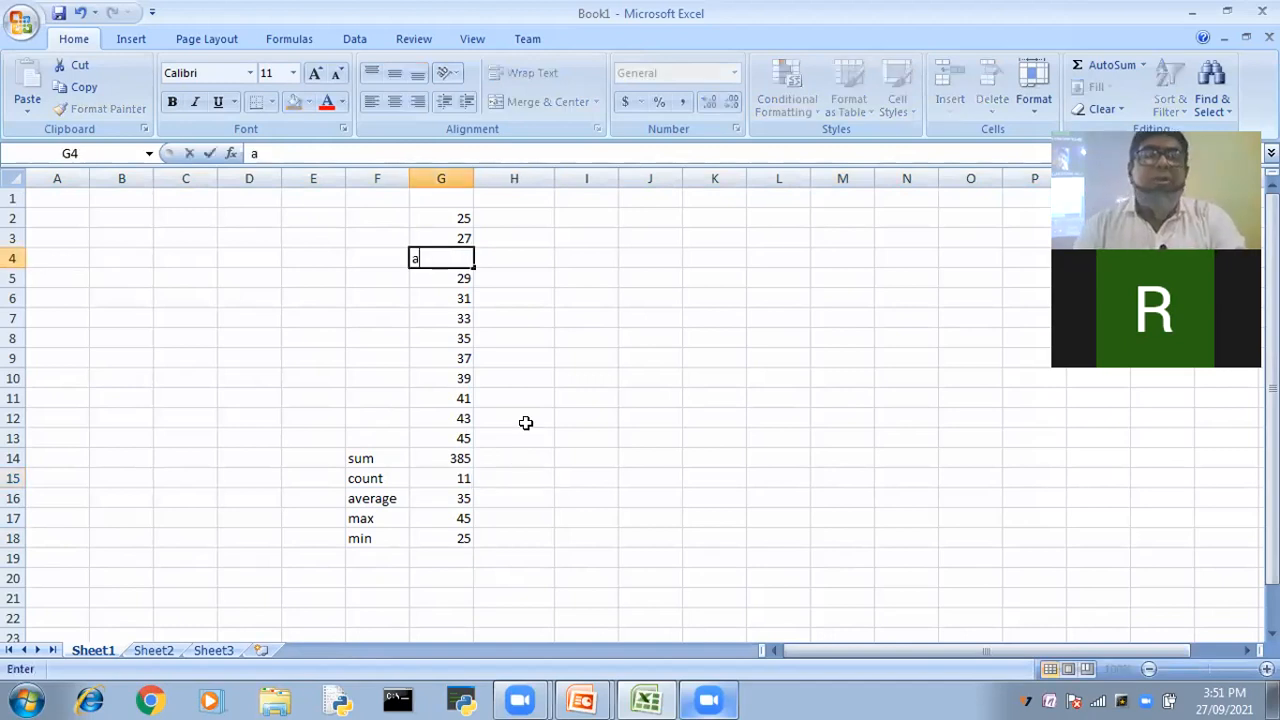
left_click(551, 457)
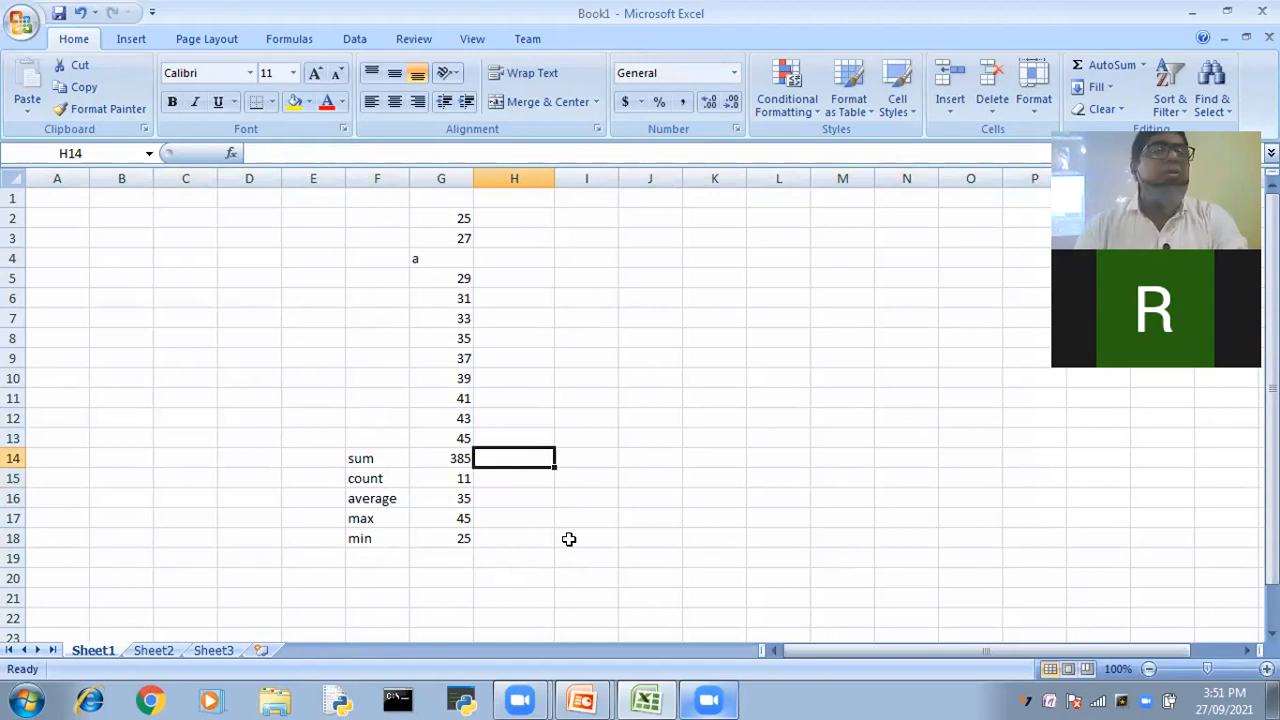
Enter the formula =COUNTA(G2:G13) in F19 below the min label
left_click(385, 559)
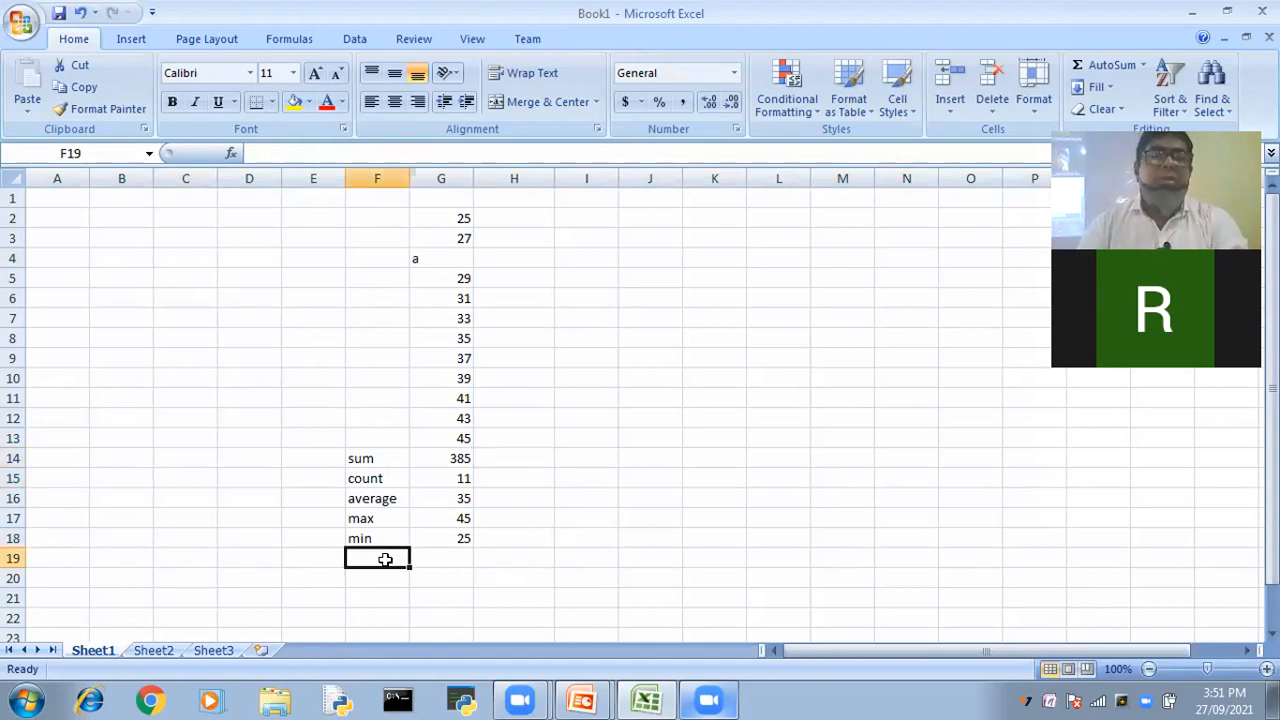
type("=")
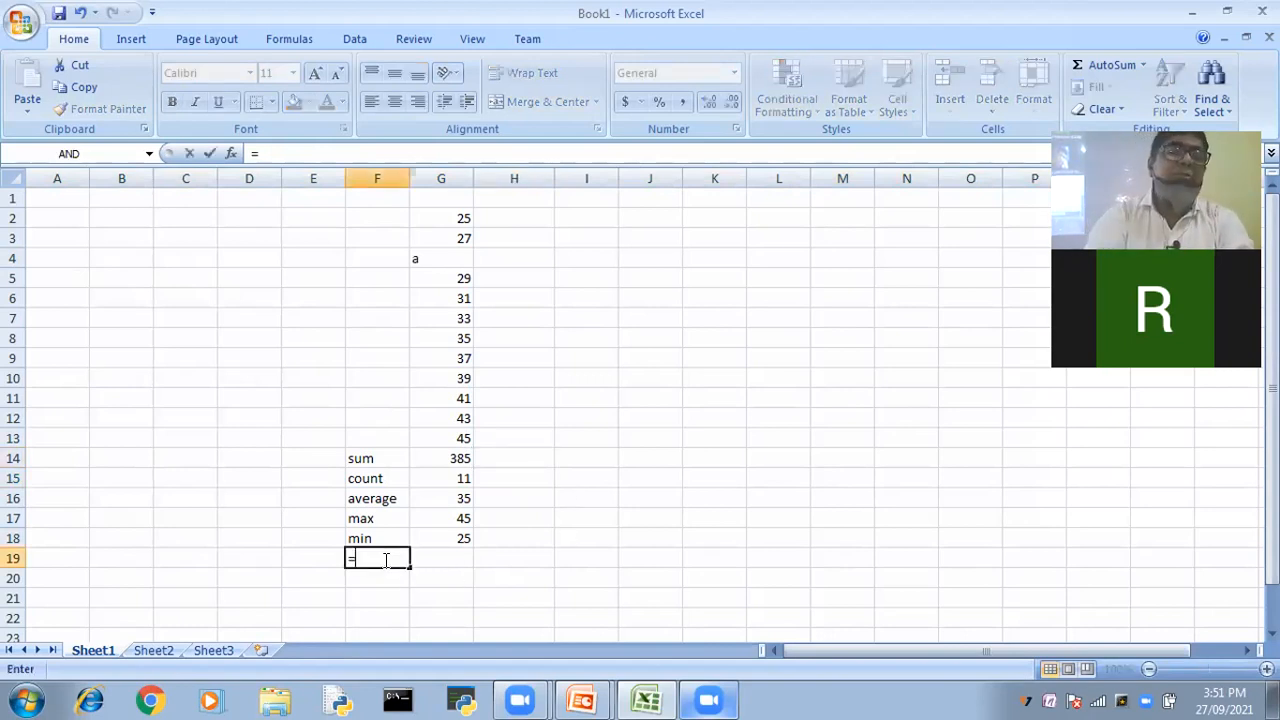
type("count")
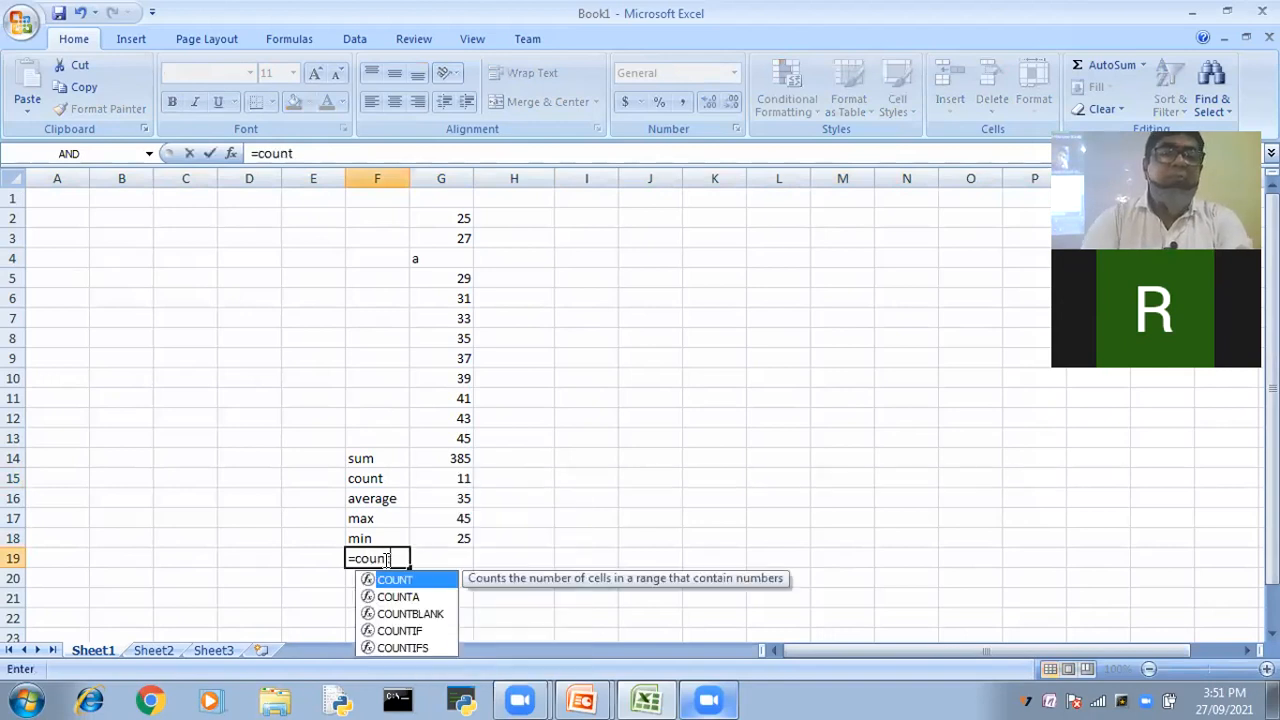
key("Down")
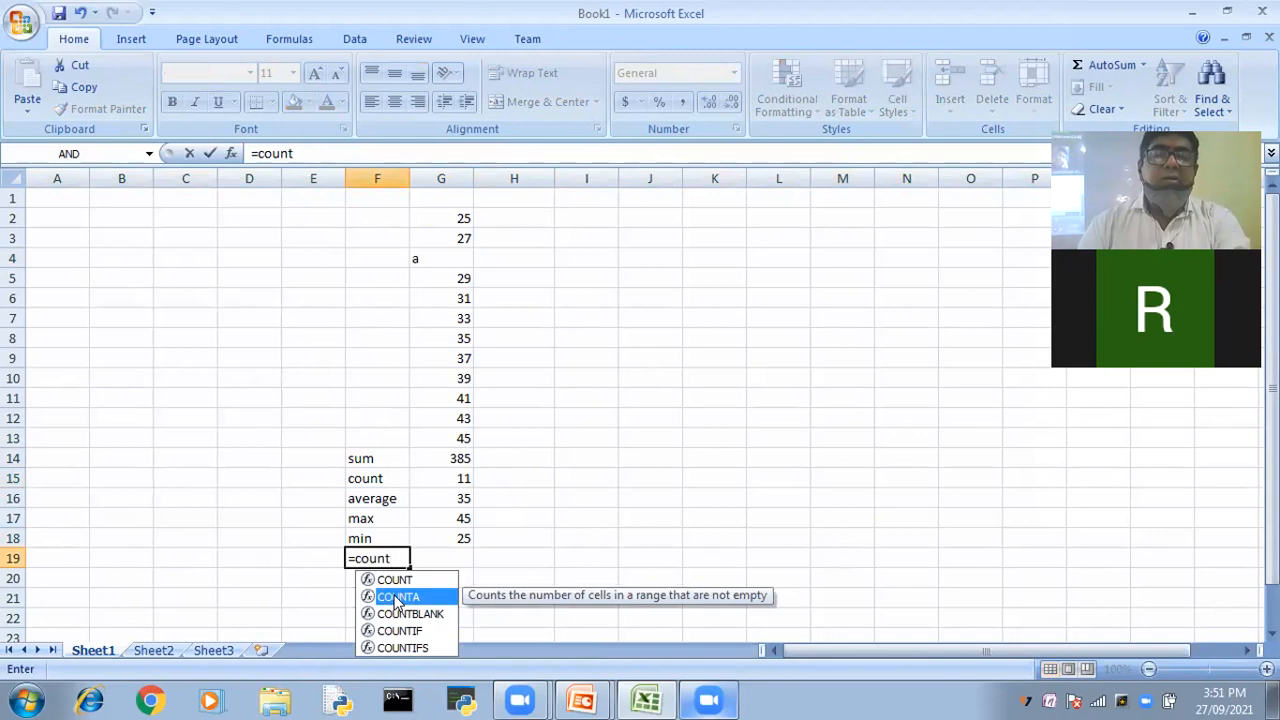
double_click(397, 600)
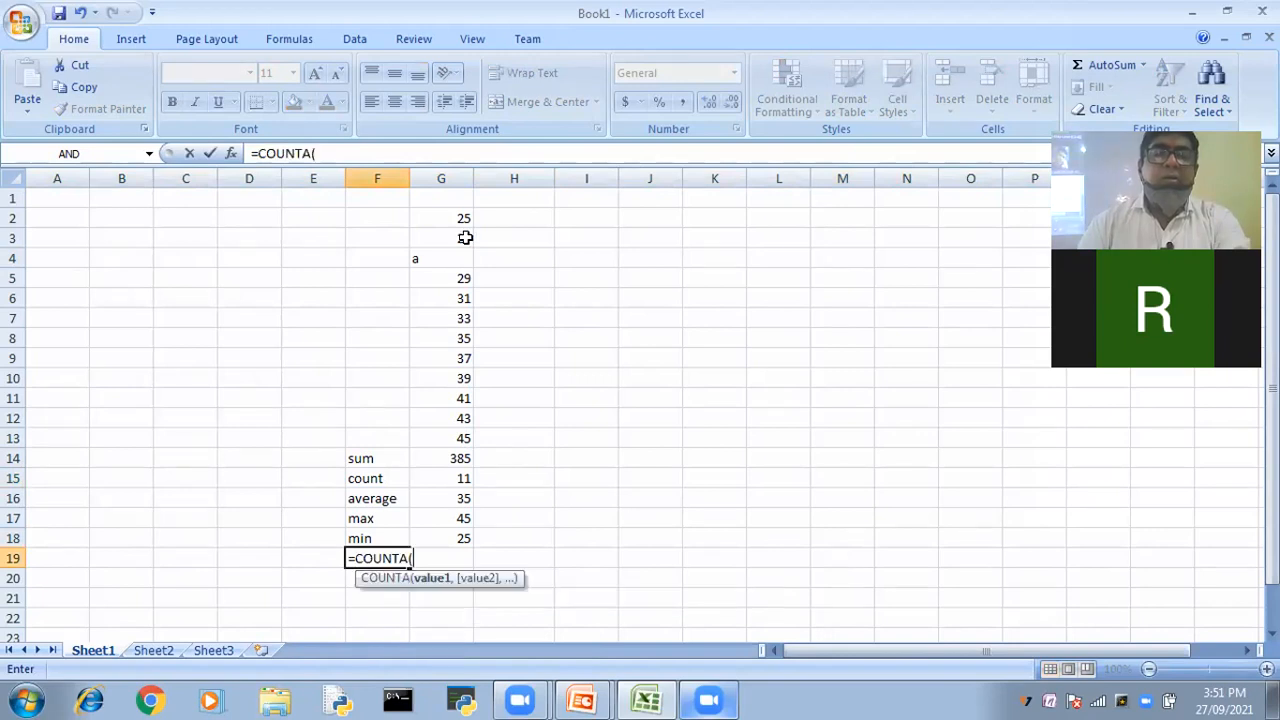
left_click_drag(461, 216, 456, 438)
type(")")
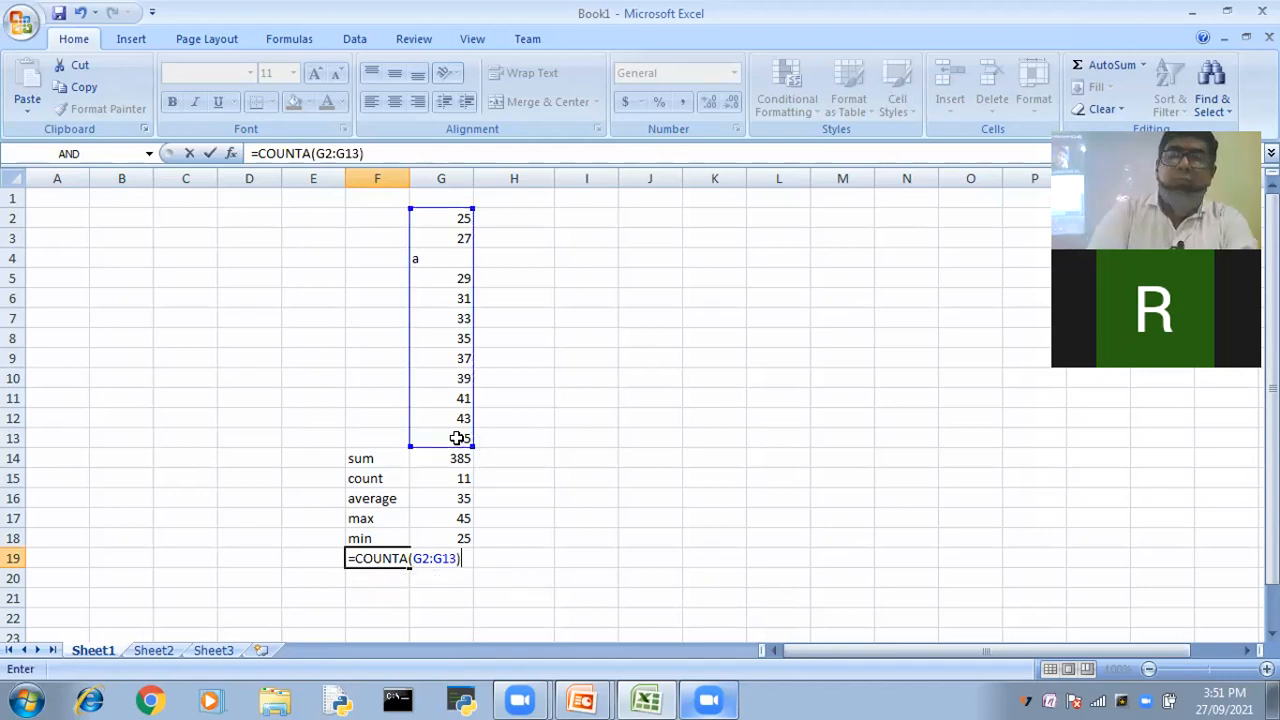
key("Return")
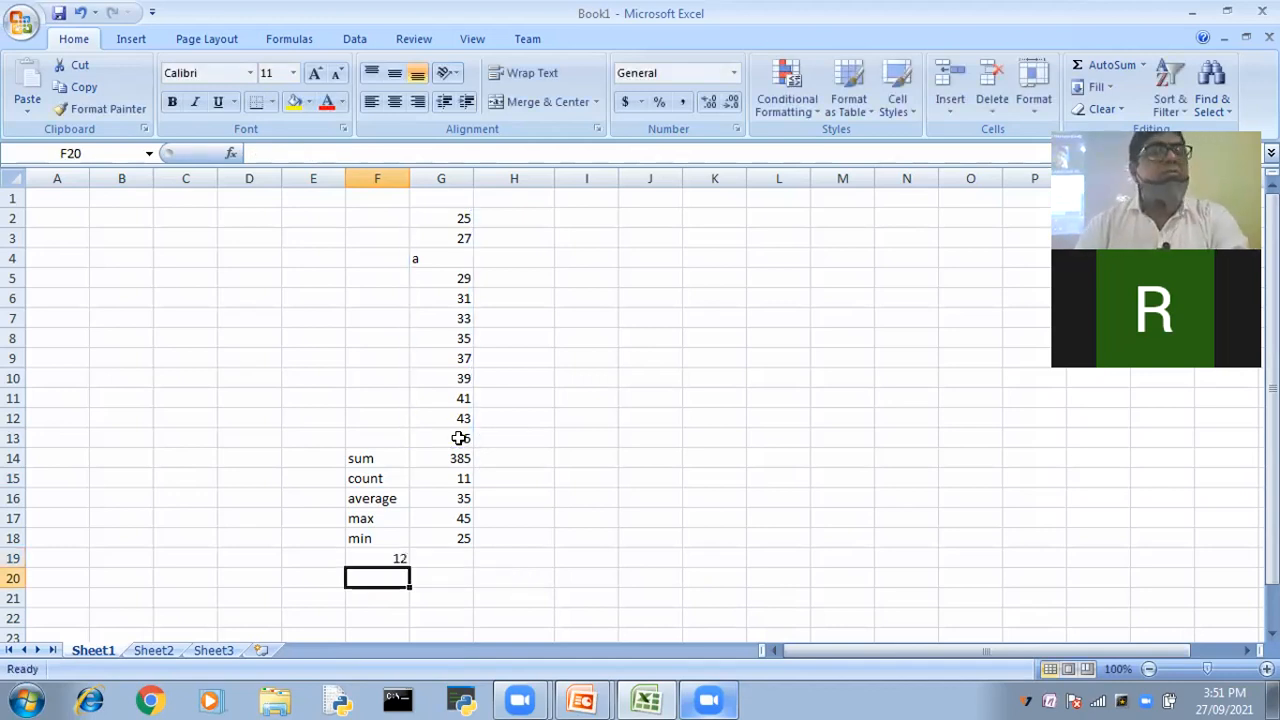
Replace the letter in G4 with HELLO and check the COUNTA formula in F19
left_click(427, 258)
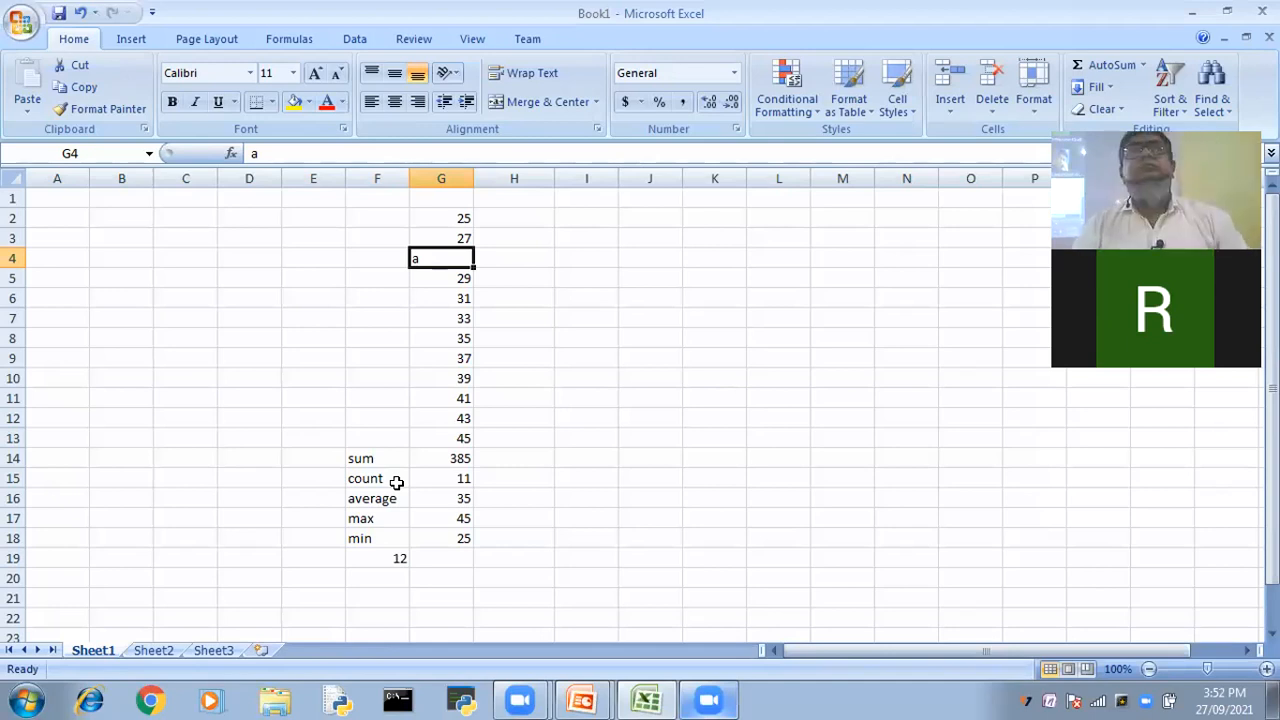
double_click(430, 255)
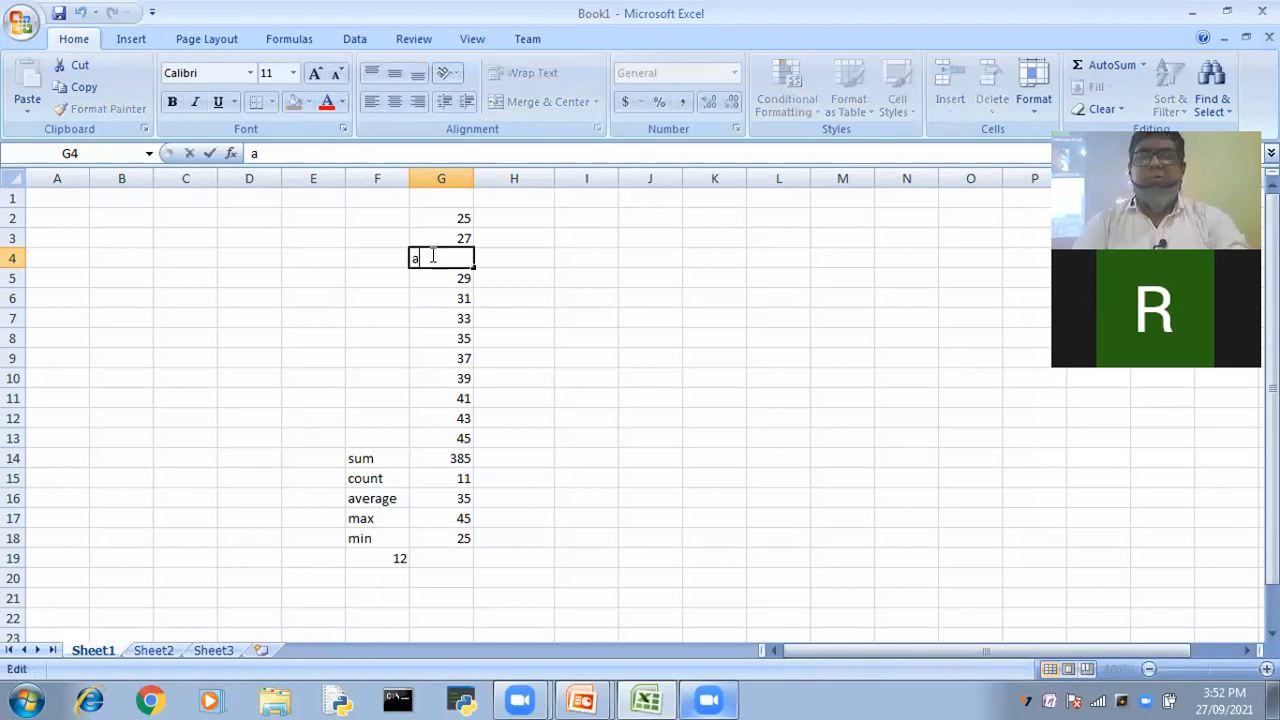
key("BackSpace")
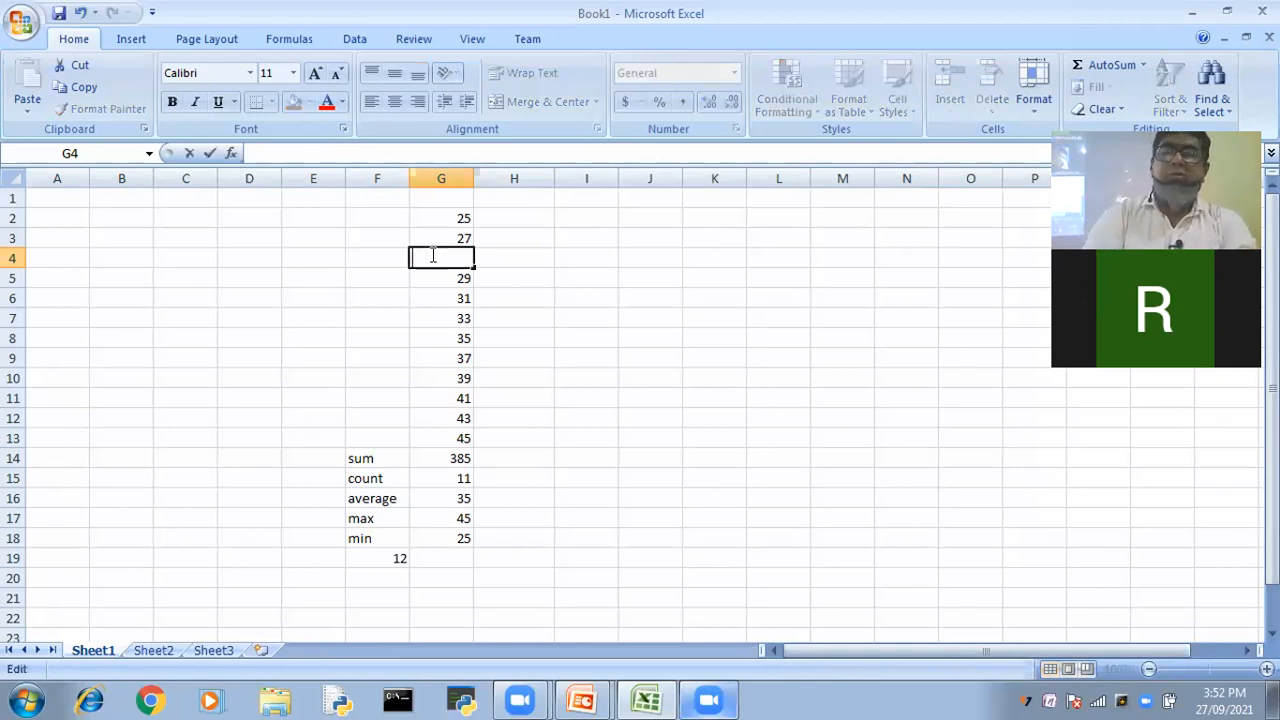
type("HELLO")
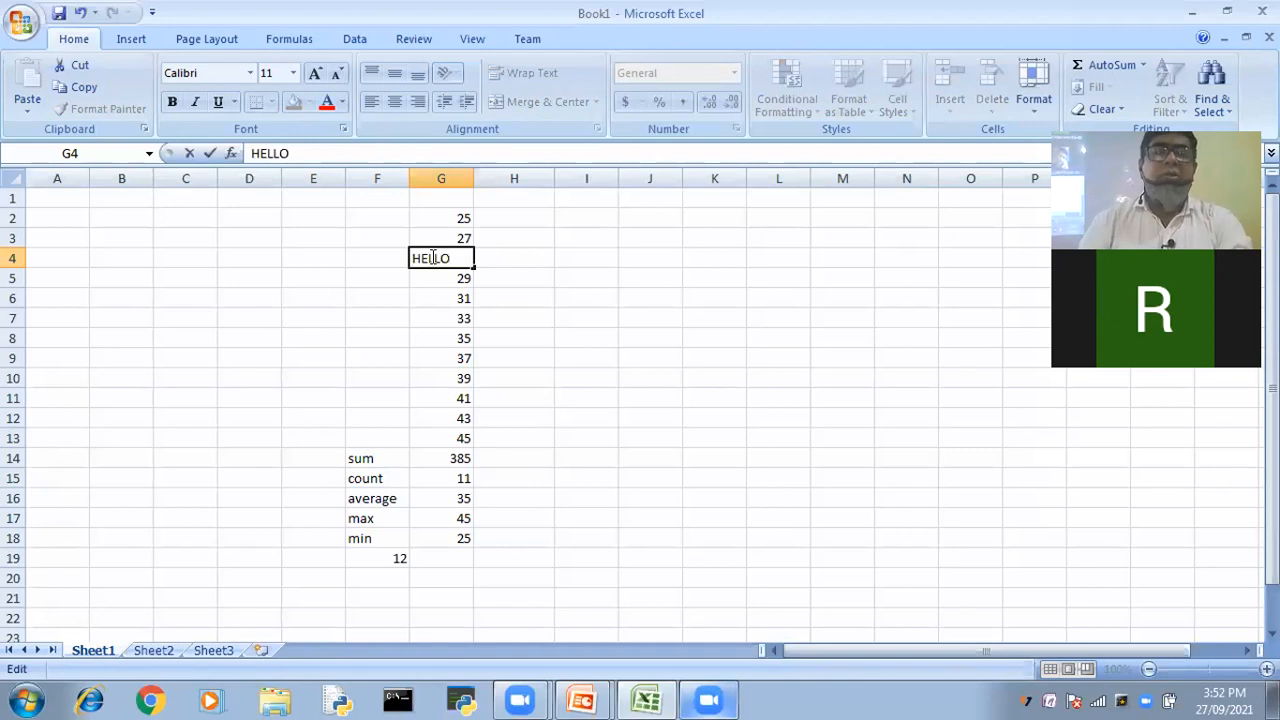
left_click(390, 558)
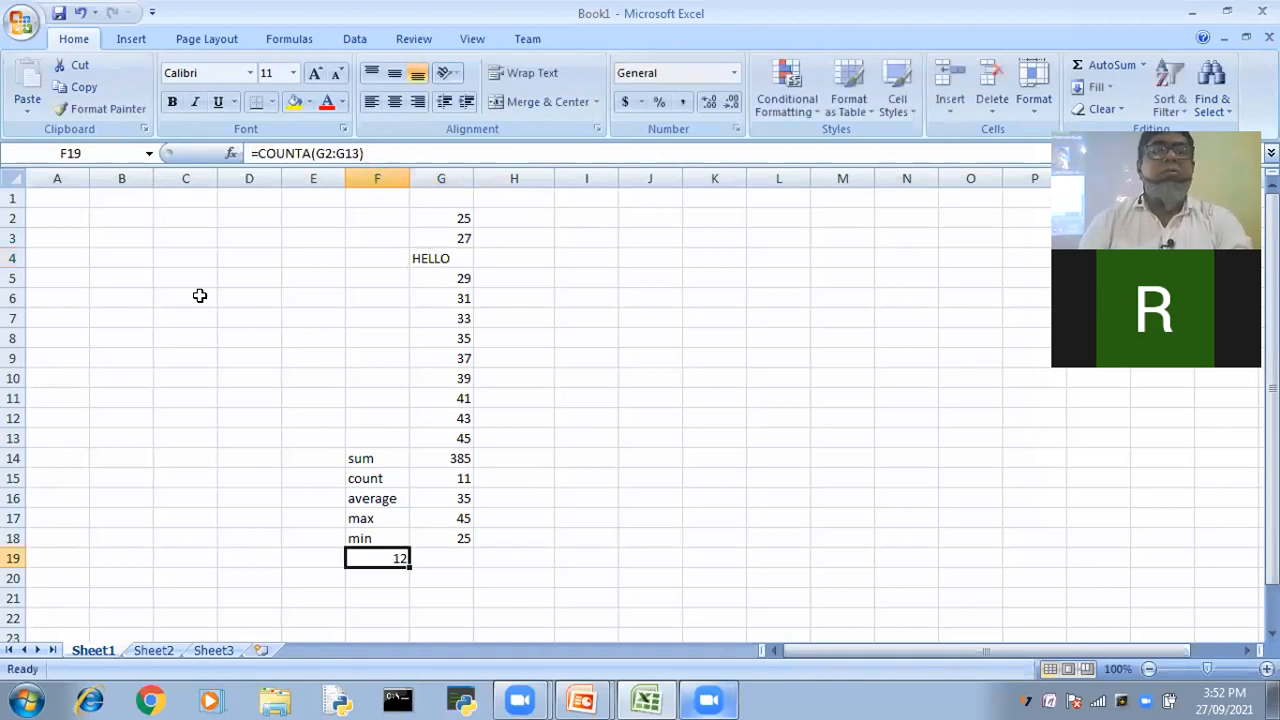
Insert a blank row above row 5 and enter X in G5 of the number column
right_click(14, 280)
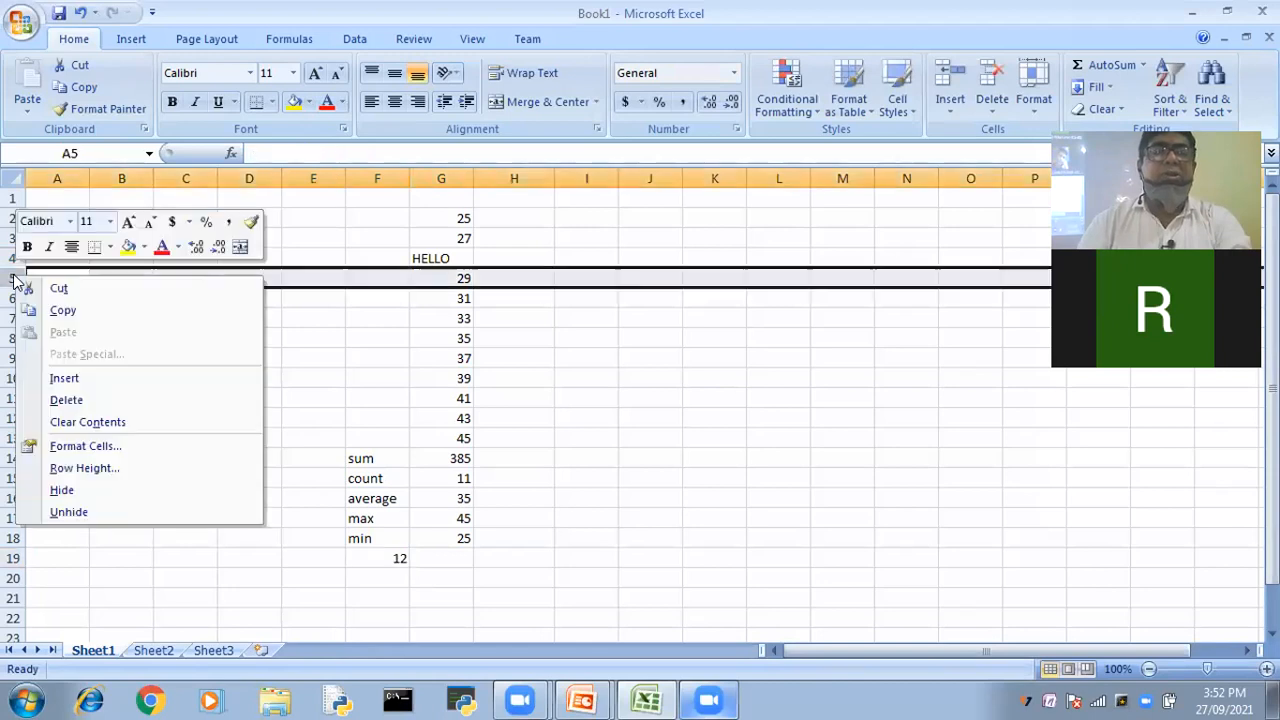
left_click(70, 378)
double_click(443, 275)
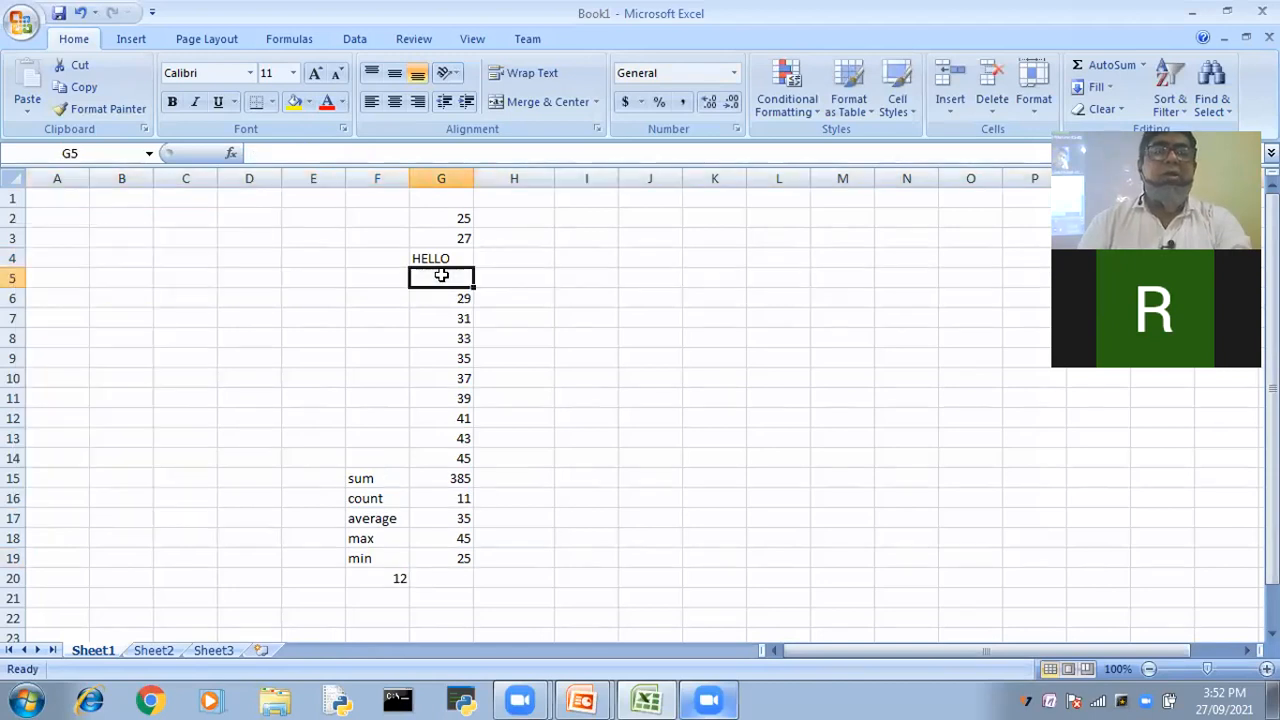
type("X")
left_click(534, 512)
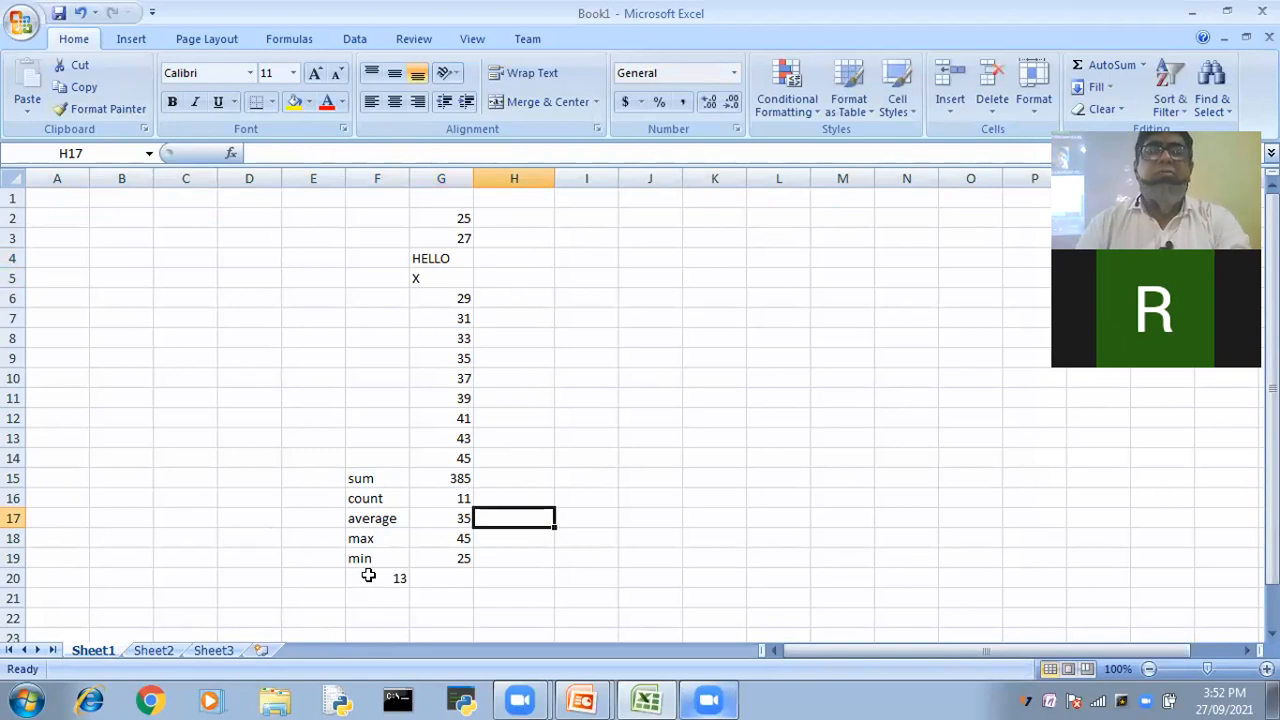
Check the COUNTA formula in F20 and switch to the PowerPoint slide show
left_click(370, 575)
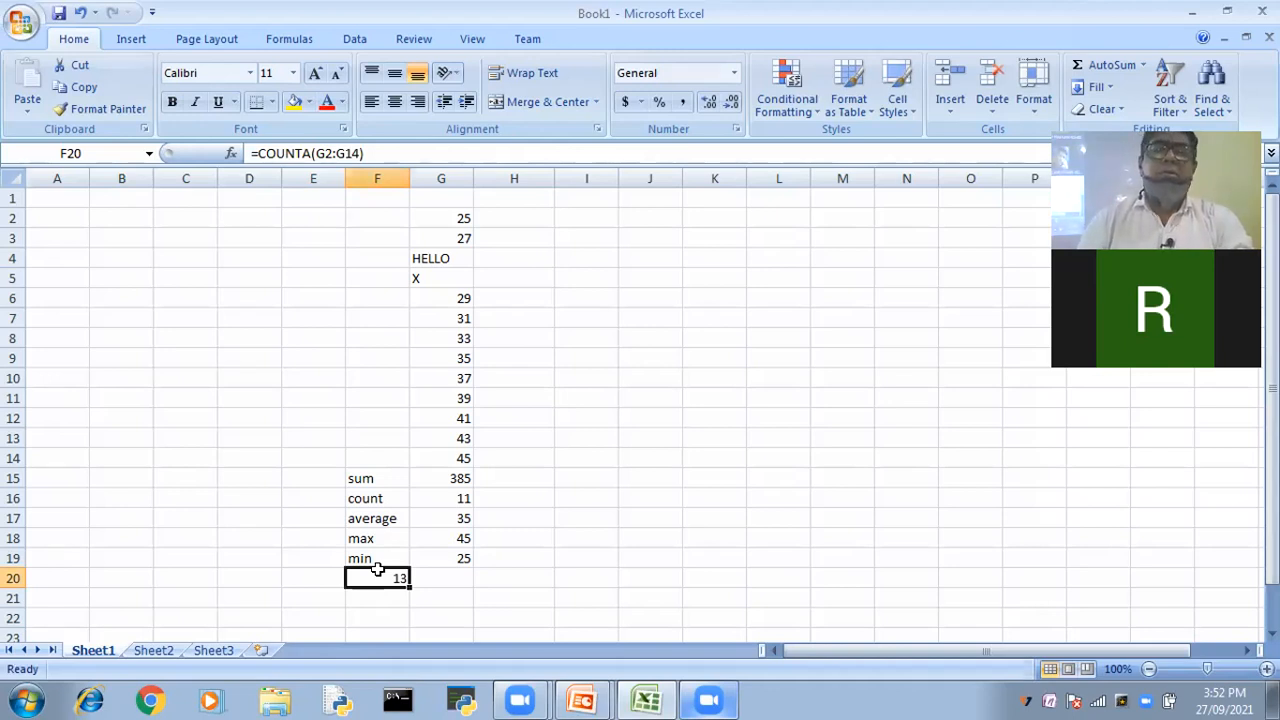
key("alt+Tab")
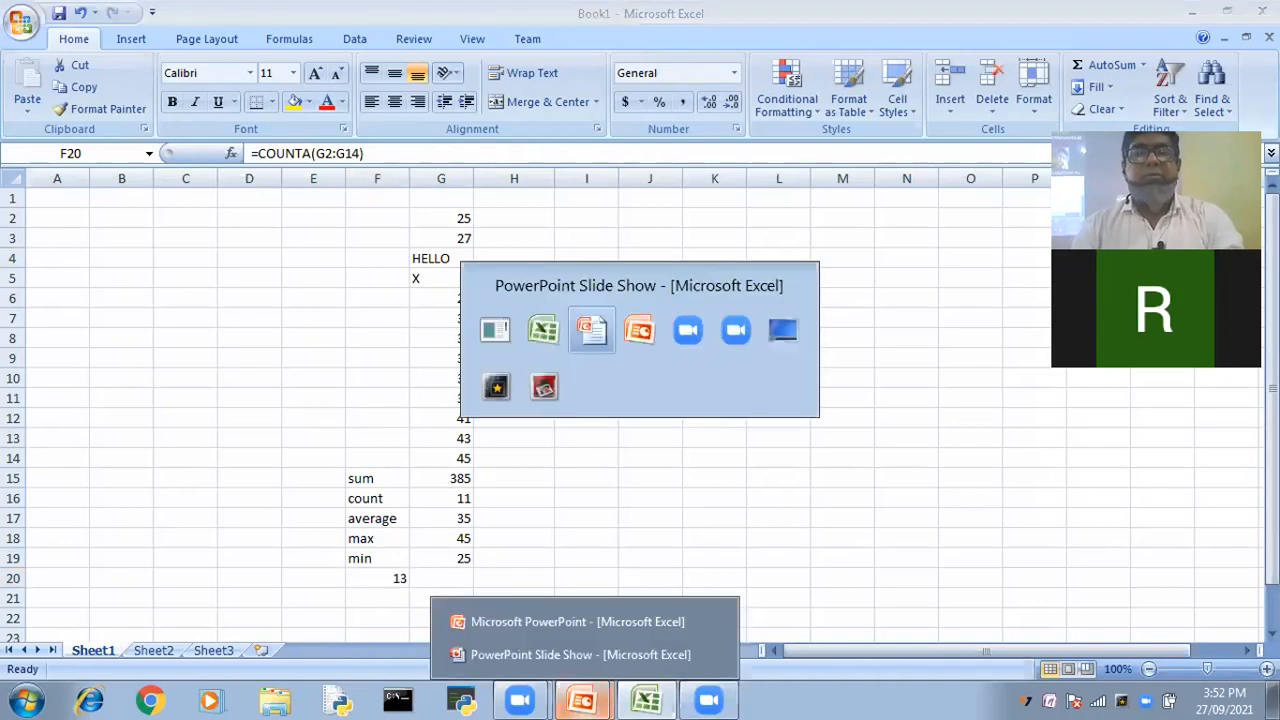
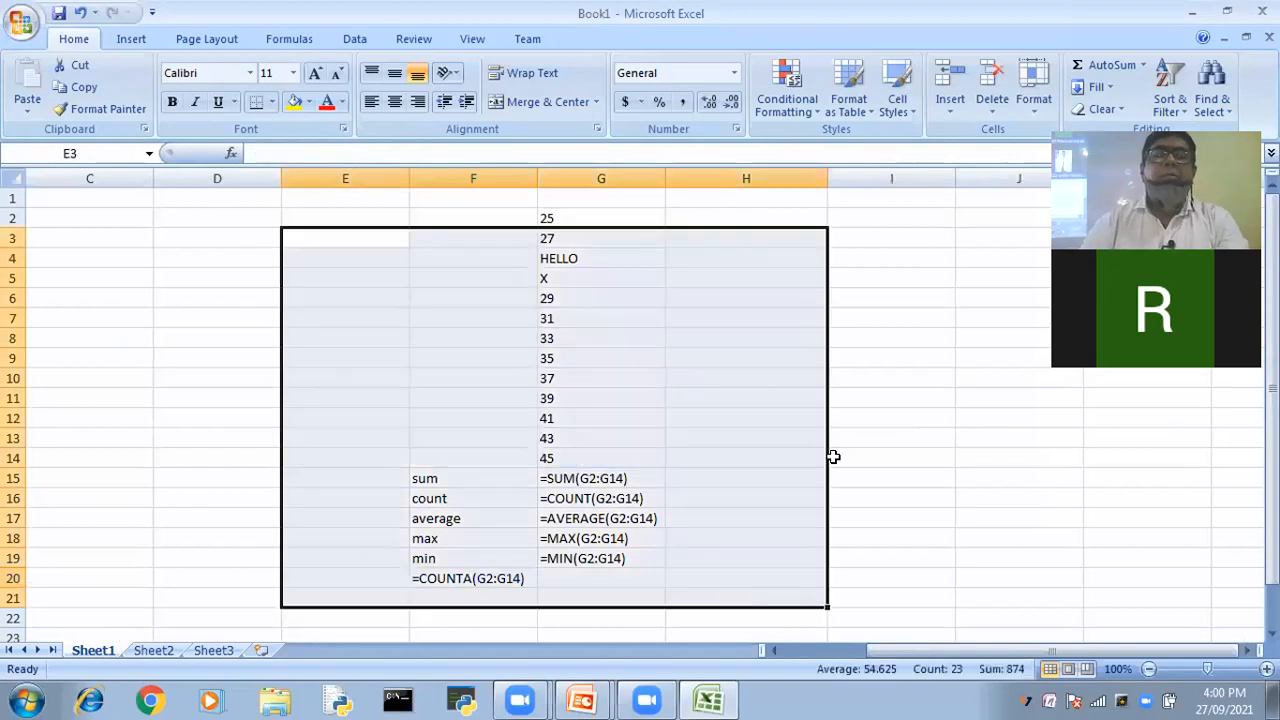
Clear the contents of E3:H21 and of cell G2 to empty the sheet
key("Delete")
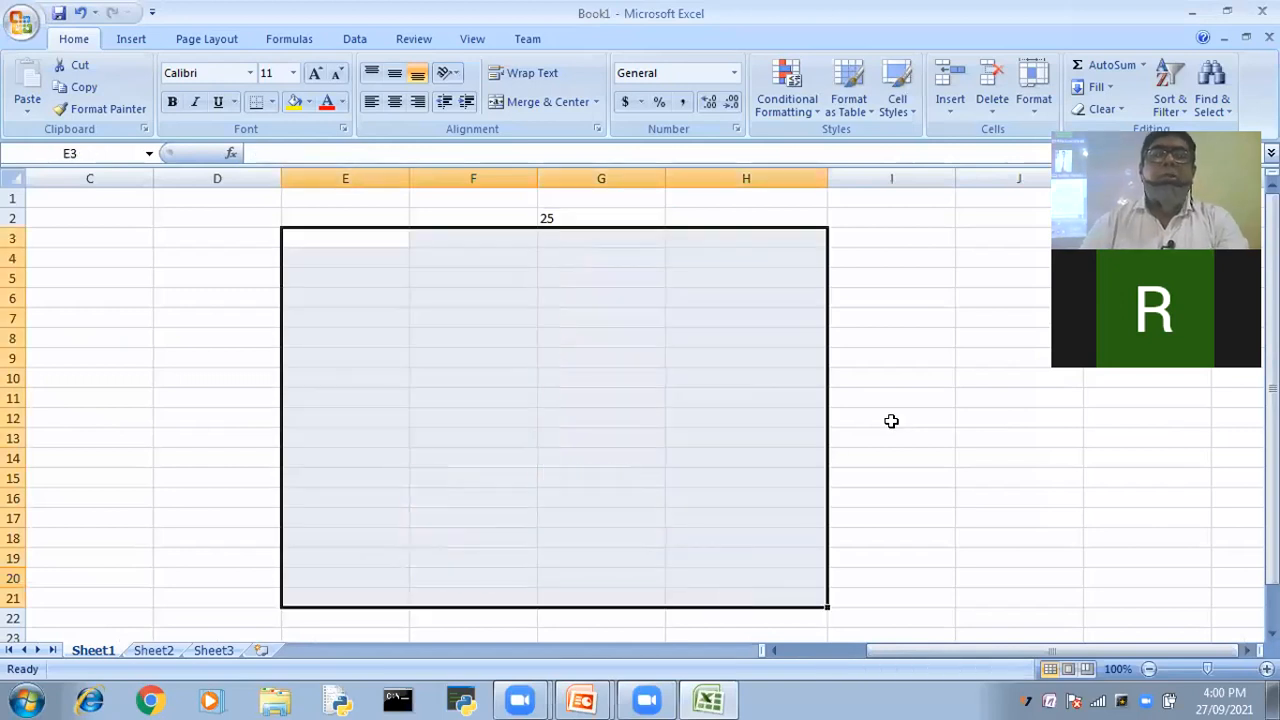
left_click(618, 217)
key("Delete")
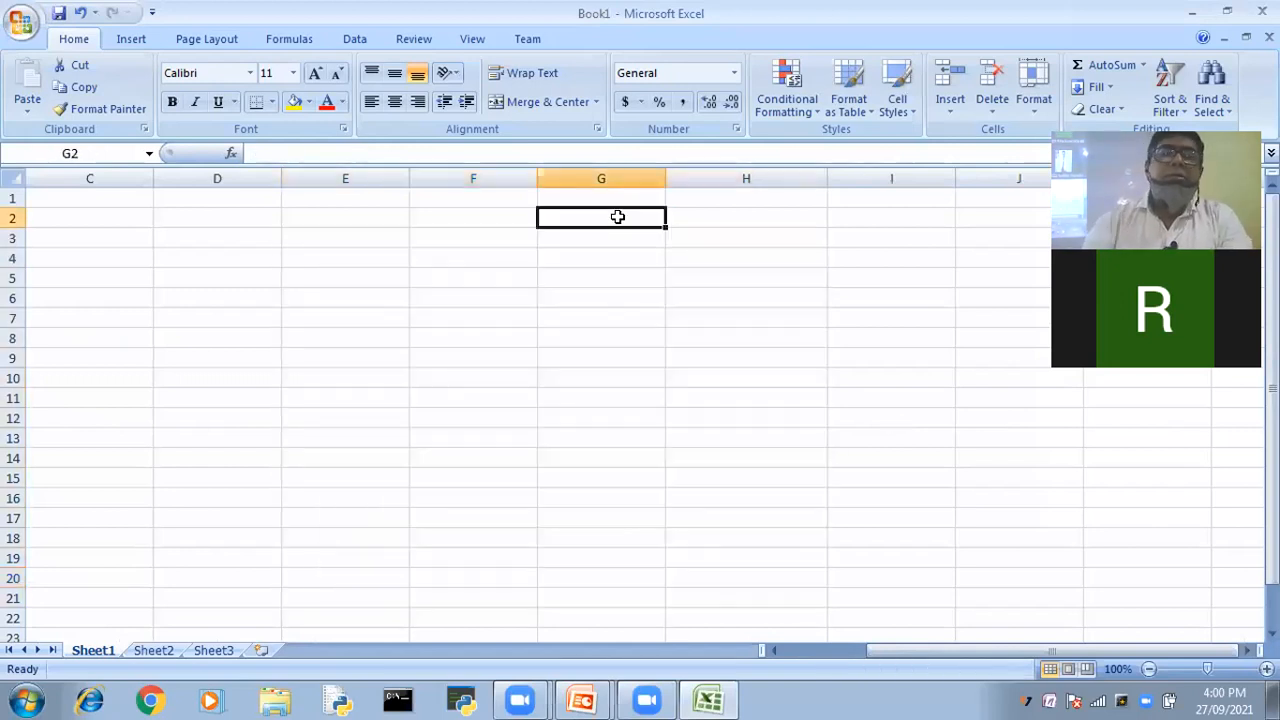
Enter the formula =DATEVALUE("27/09/2021") in cell E4
left_click(376, 262)
double_click(373, 256)
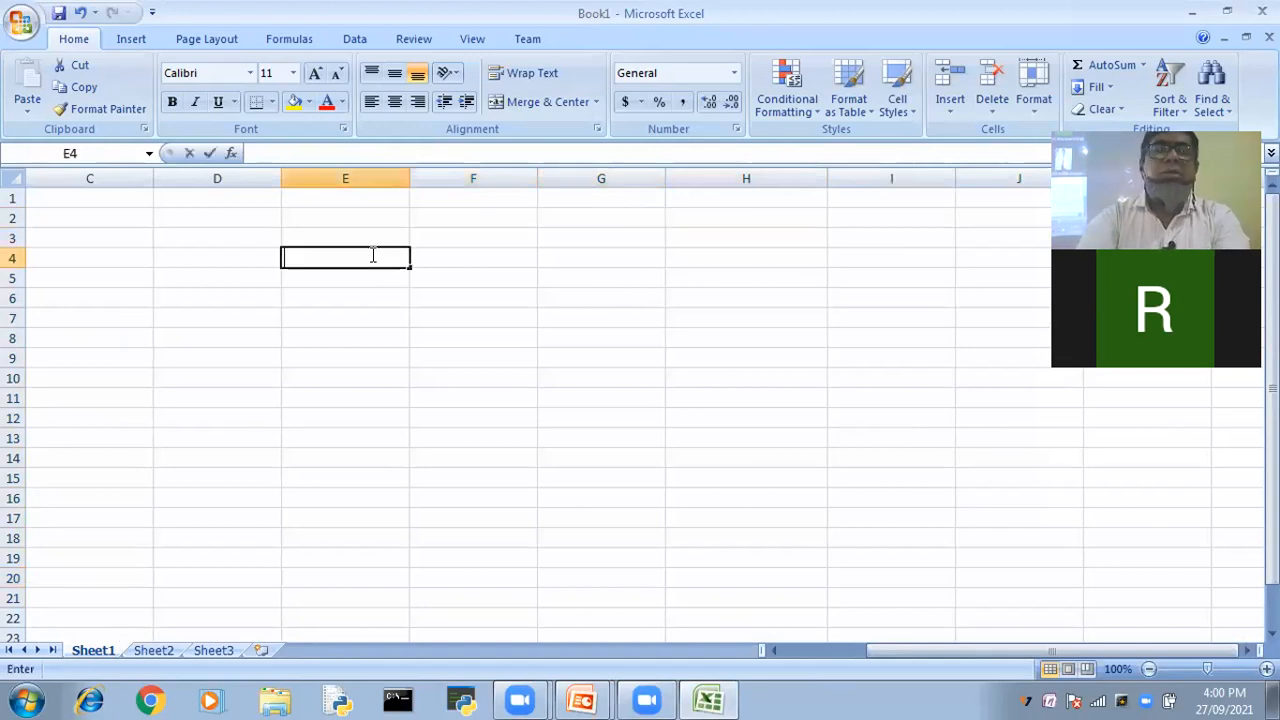
type("=DATA")
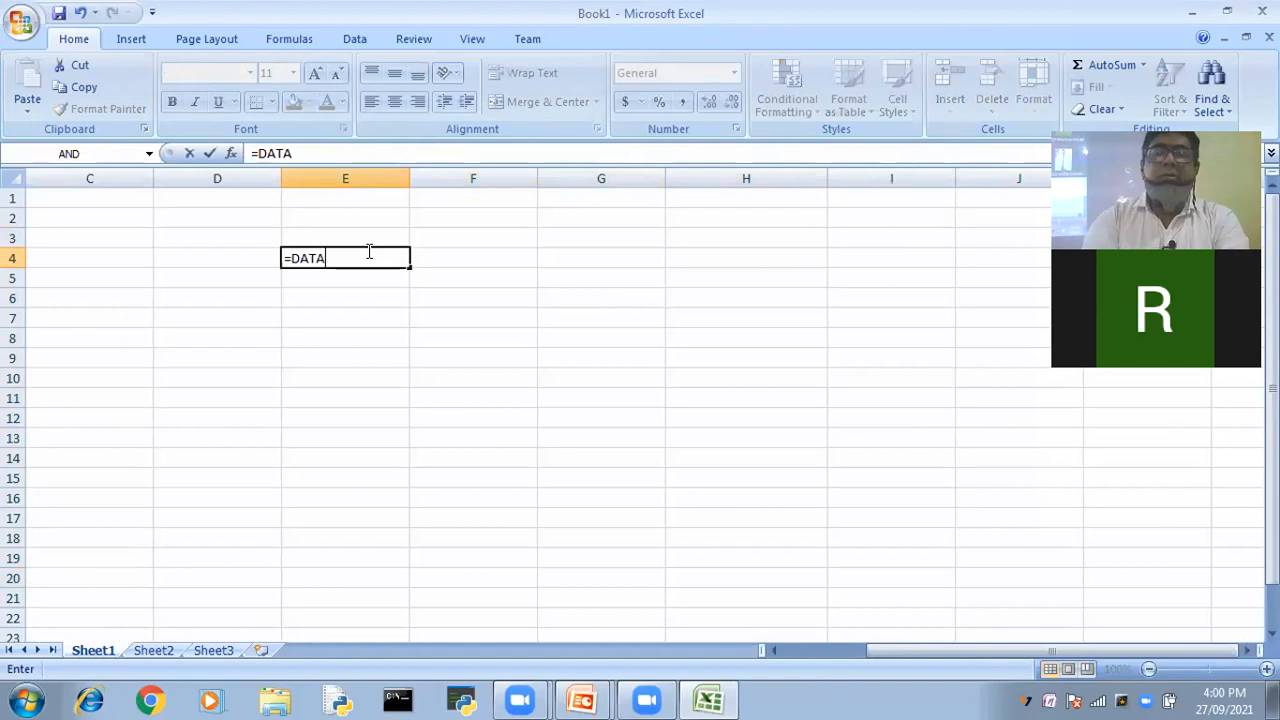
key("BackSpace")
type("EVALUE(")
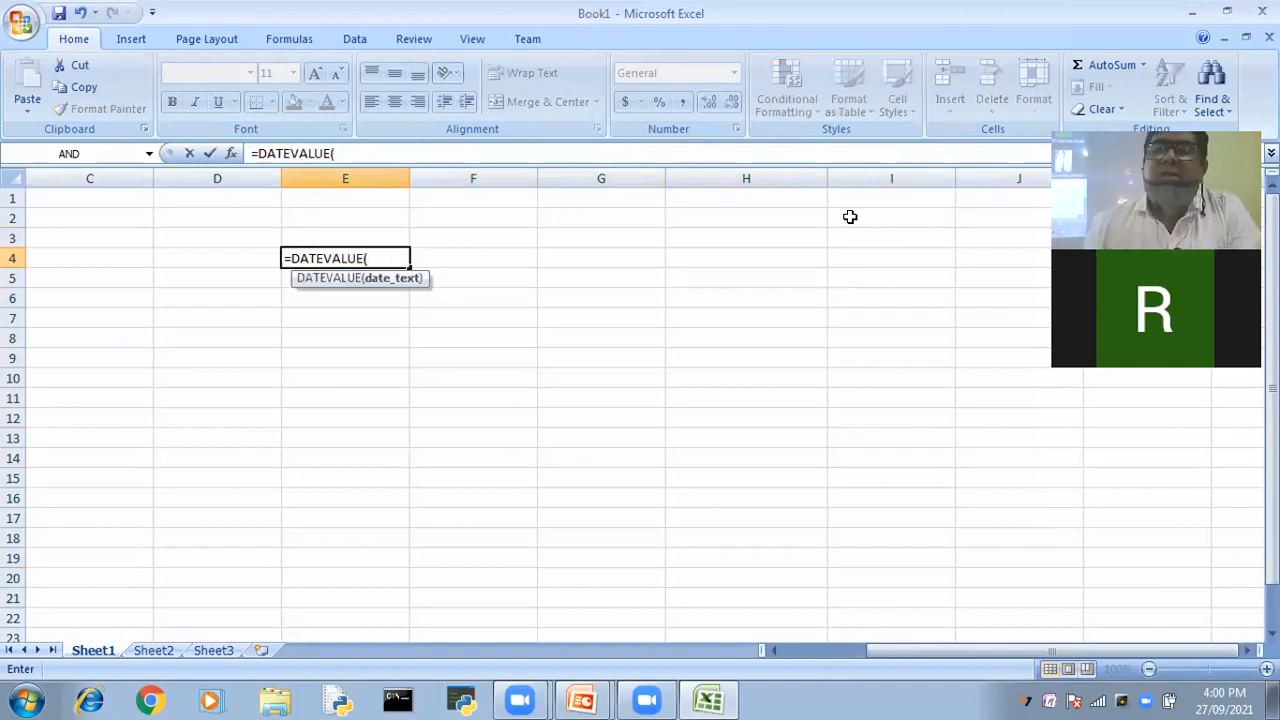
type("\"")
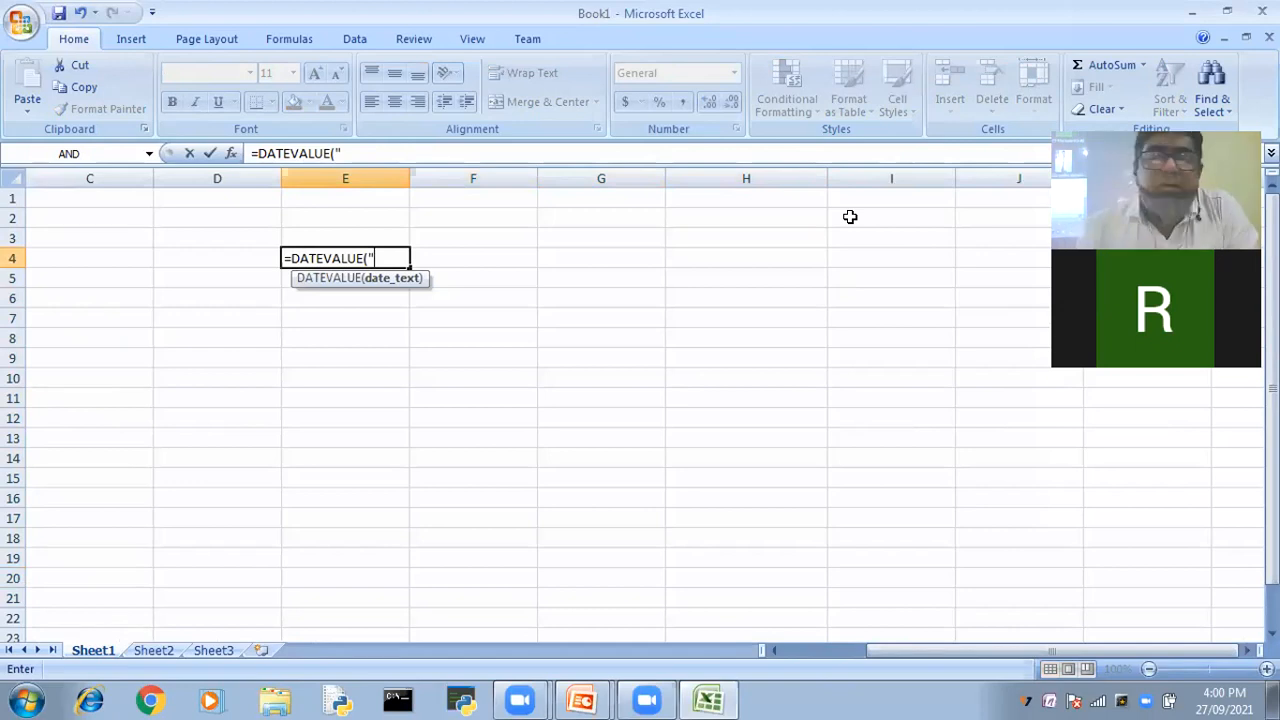
type("27/09/2021\")")
key("Return")
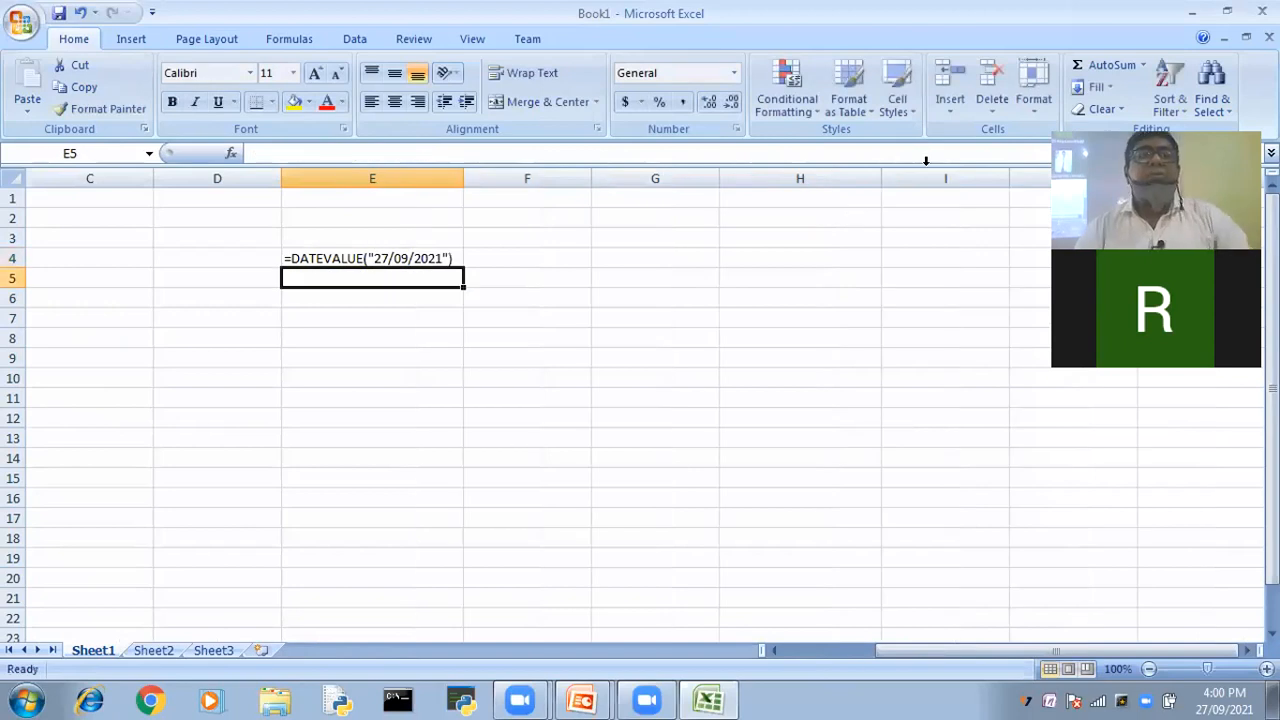
Reopen the formula in E4 and review its date argument
left_click(375, 258)
double_click(375, 258)
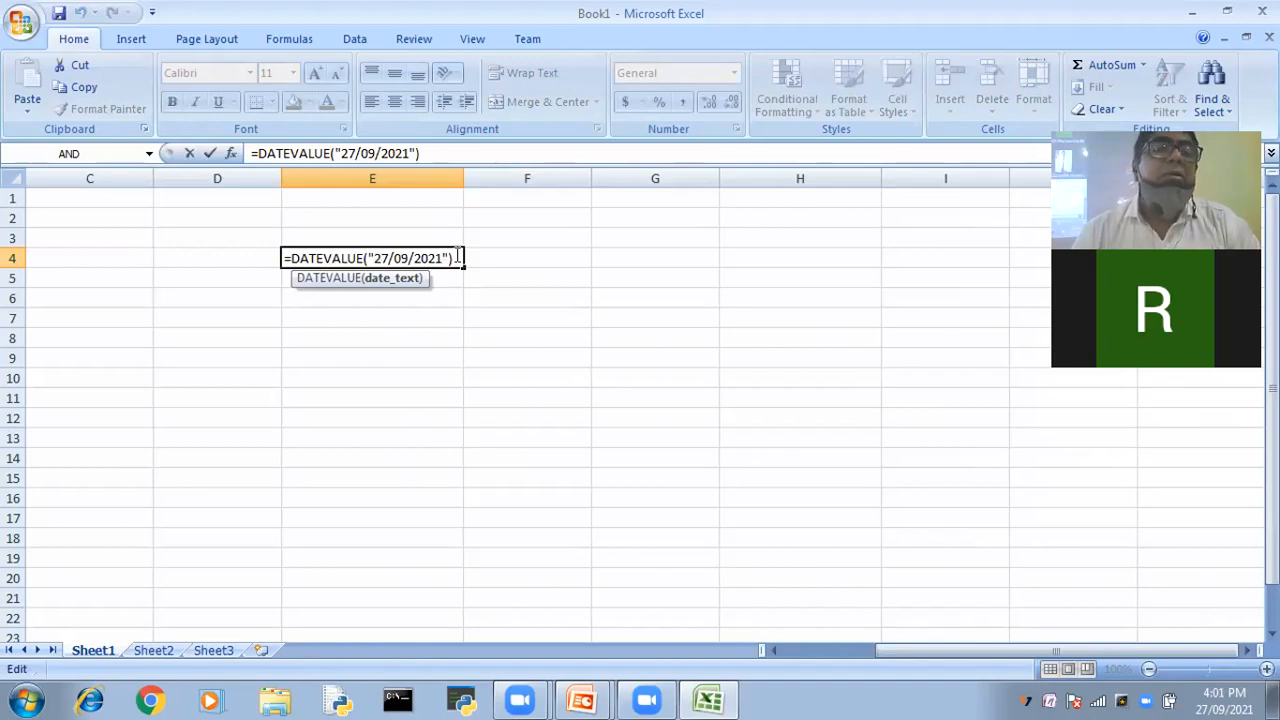
key("Return")
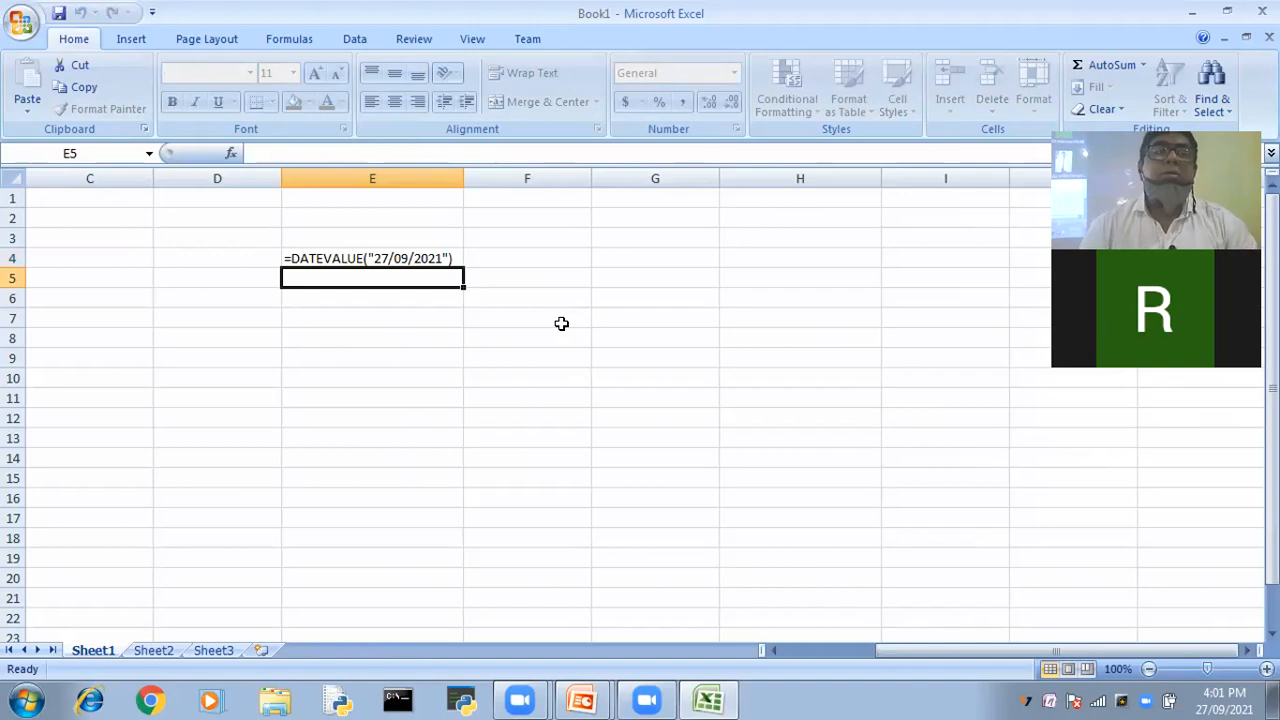
Enter the formula =DATEVALUE("27/09/2021") in cell F7
left_click(512, 316)
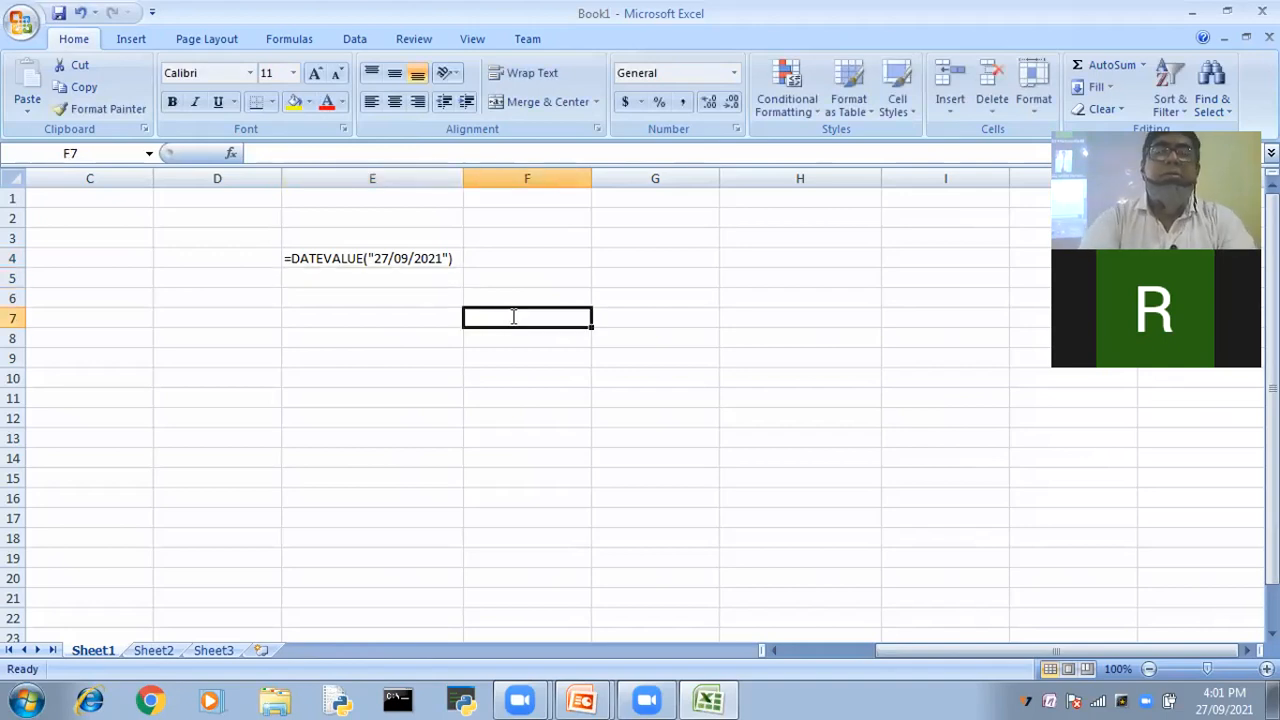
type("=S")
key("BackSpace")
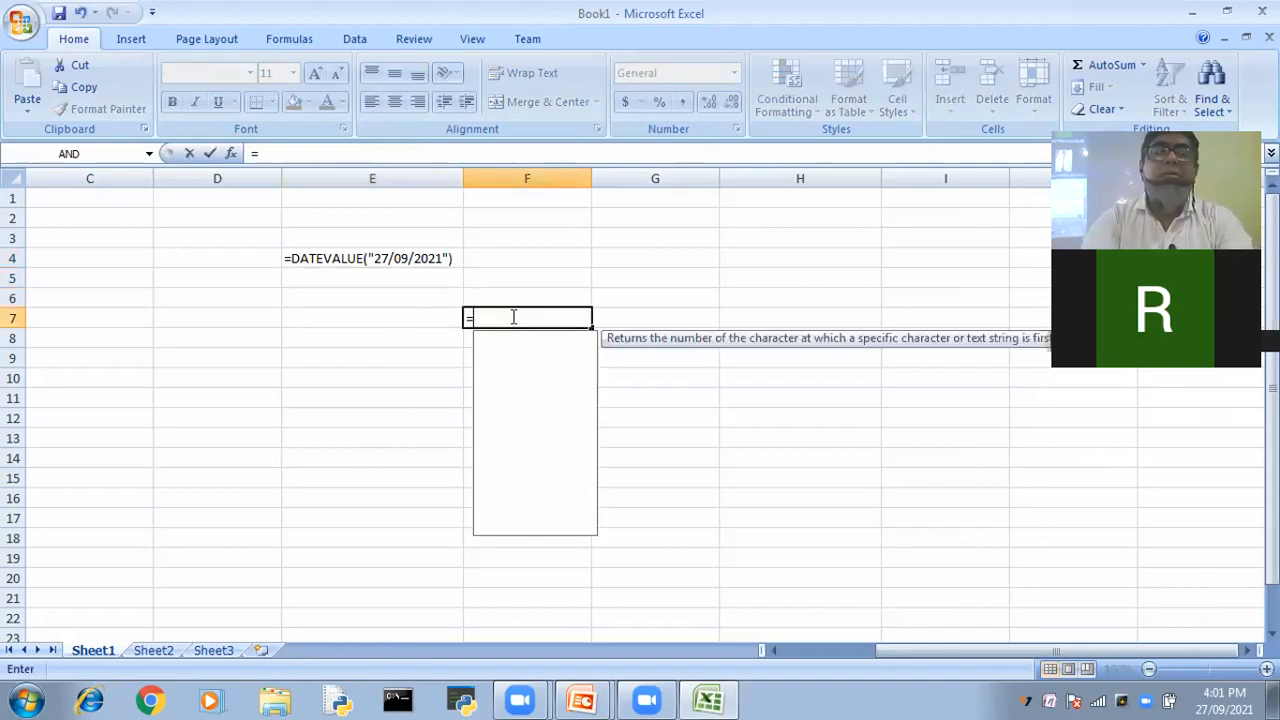
type("DATEVALUE(")
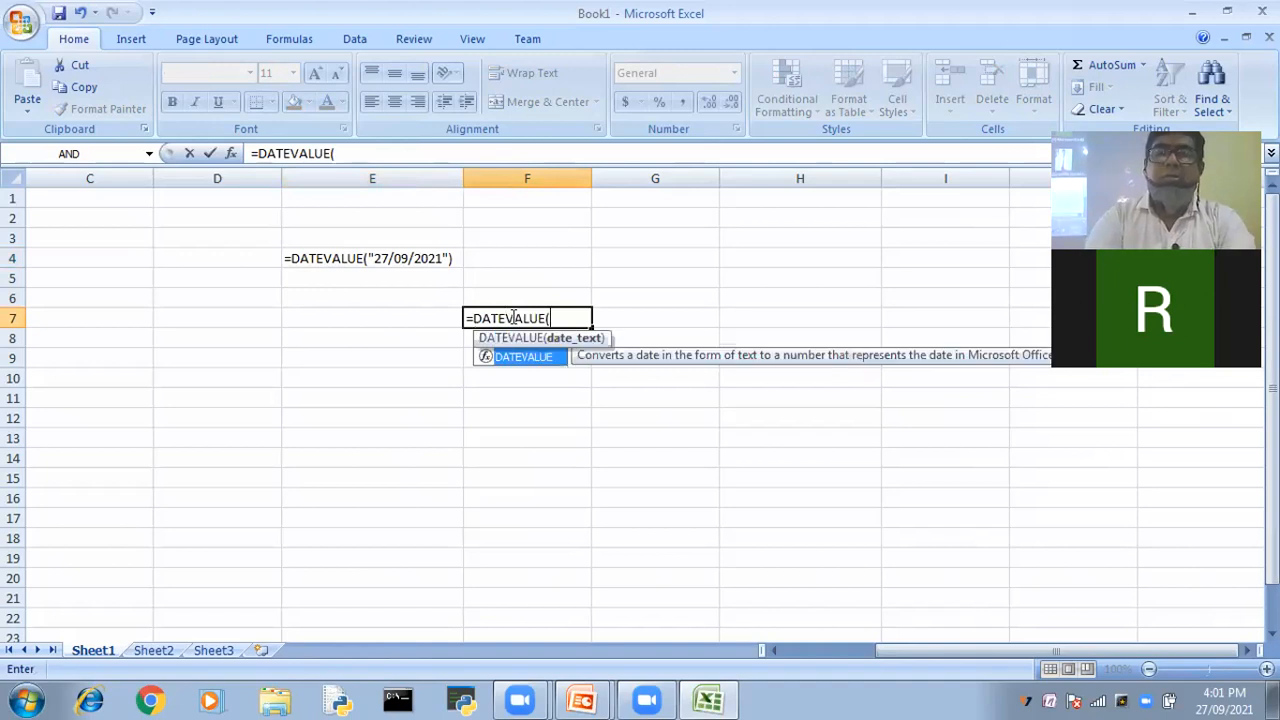
type("\"27/09/2021\"")
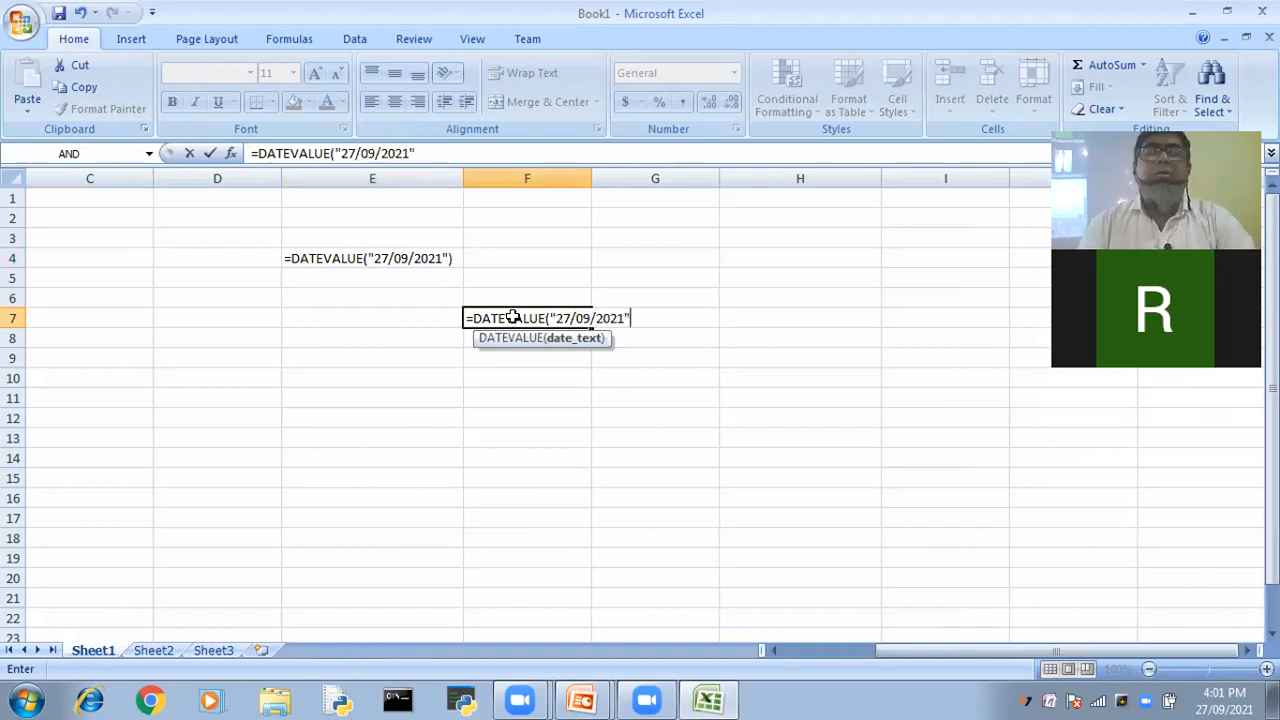
key("Return")
key("Up")
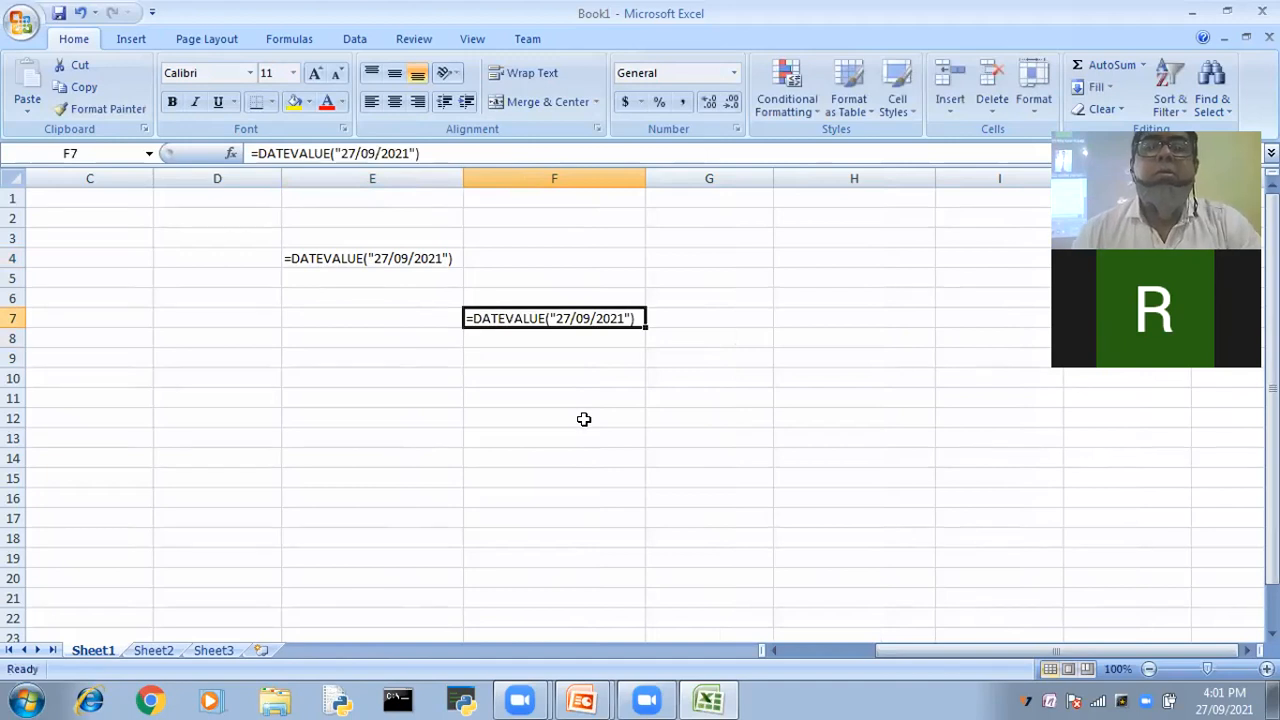
Remove the quotation marks around the date in F7 so the formula reads =DATEVALUE(27/9/2021)
double_click(575, 318)
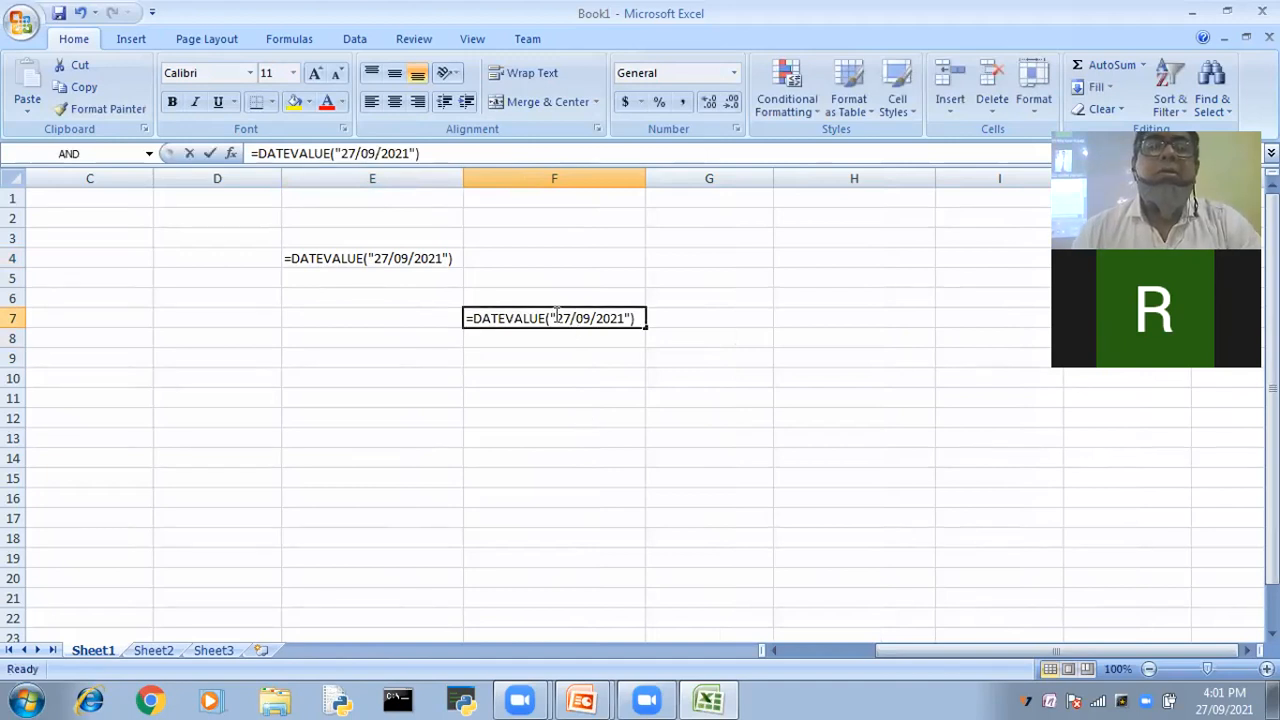
left_click(557, 316)
key("BackSpace")
key("Right")
key("Right")
key("Right")
key("Right")
key("Right")
key("Right")
key("Right")
key("Right")
key("Right")
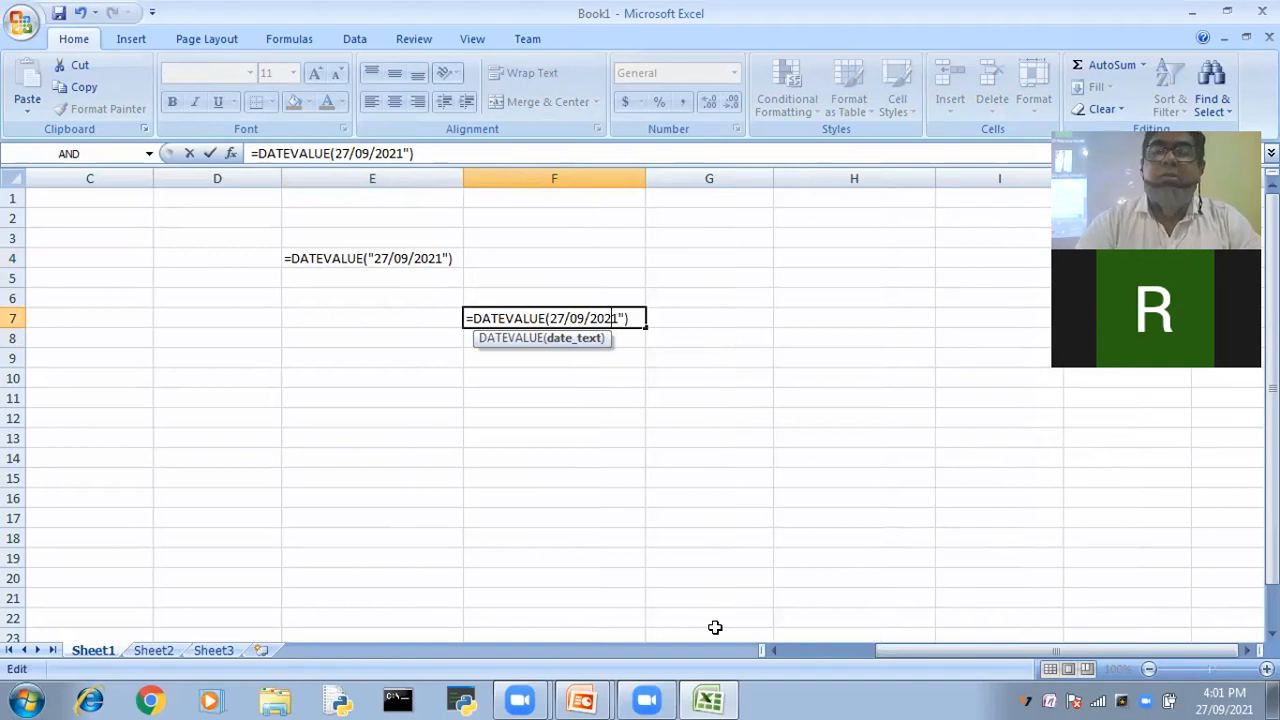
key("BackSpace")
key("Return")
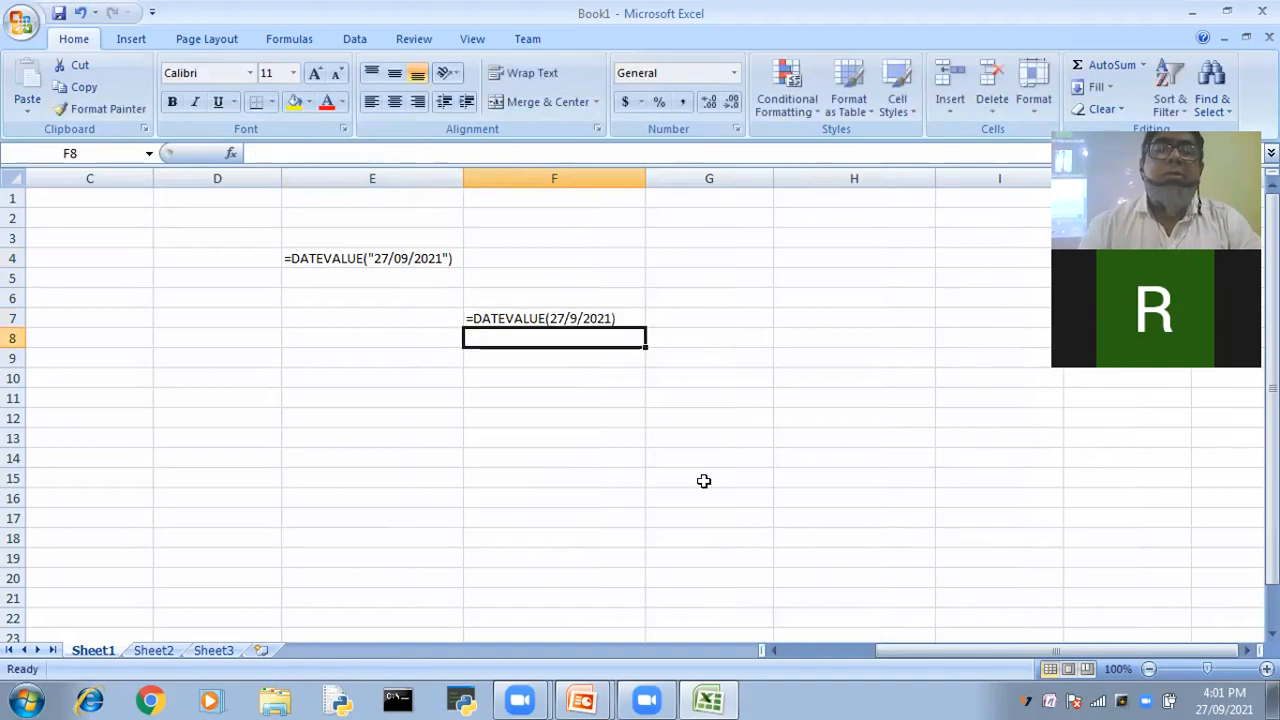
Change the formula in F7 to =DATEVALUE("09/27/2021"), with the date quoted and the month first
key("Up")
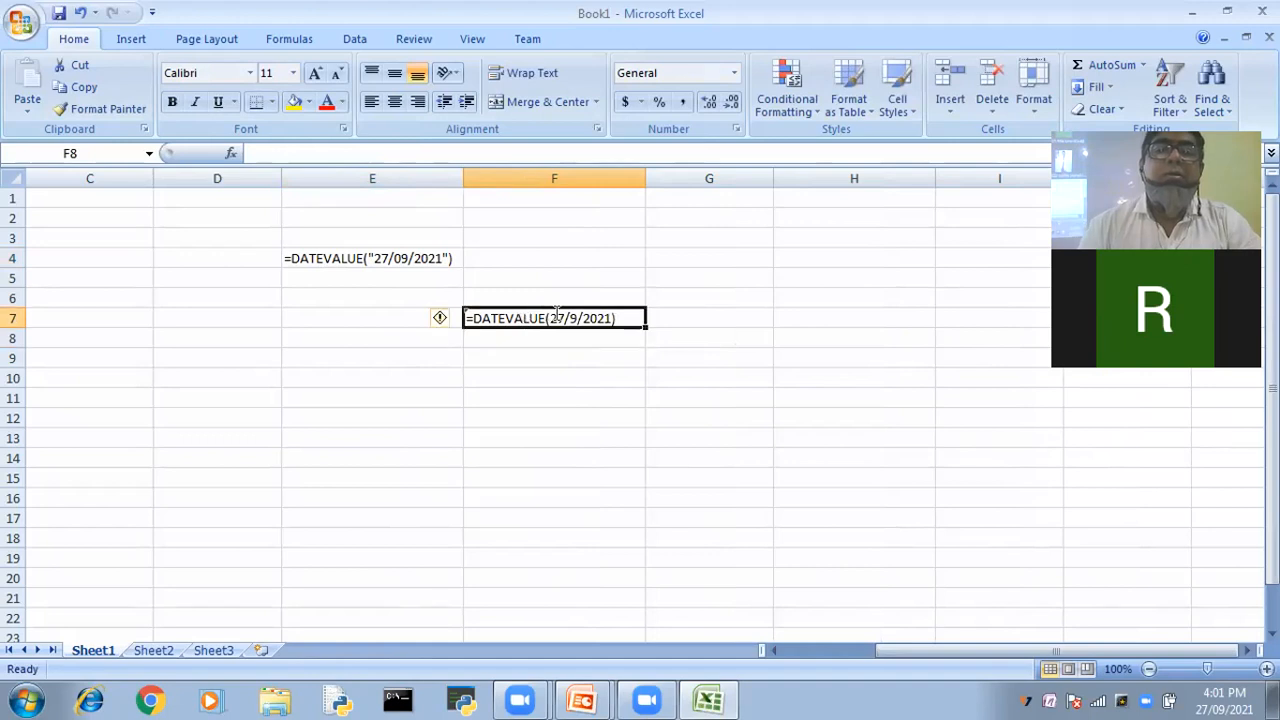
key("F2")
key("Left")
key("Left")
key("Left")
key("Left")
key("Left")
key("Left")
key("Left")
key("Left")
key("Left")
key("Left")
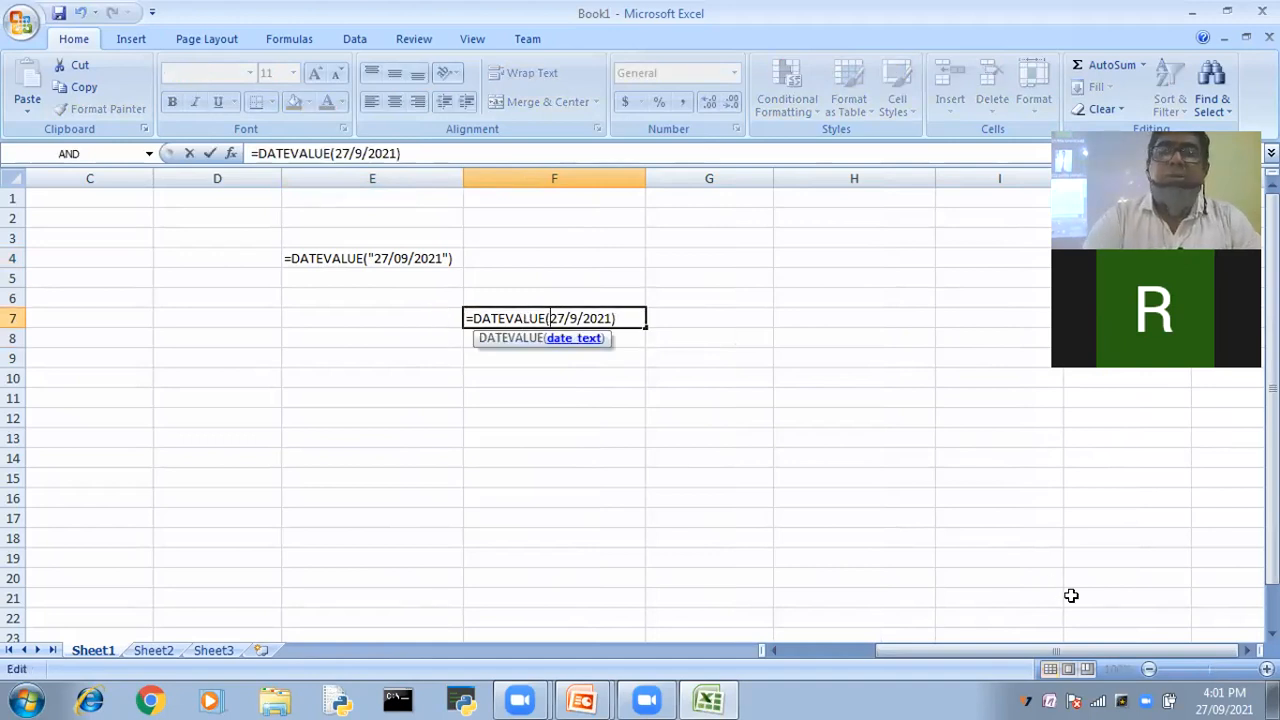
type("\"")
key("Right")
key("Right")
key("BackSpace")
key("BackSpace")
type("0")
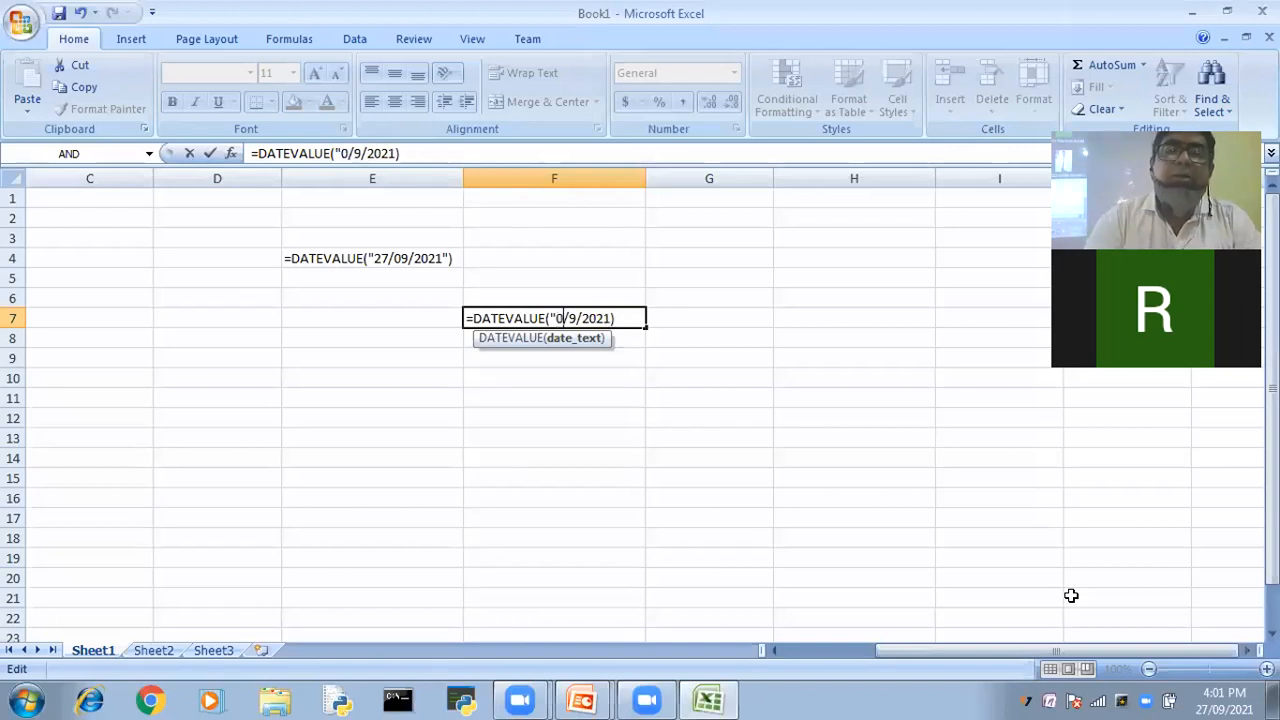
type("9")
key("Delete")
type("27")
key("Right")
key("Right")
key("Right")
key("Right")
key("Right")
type("\"")
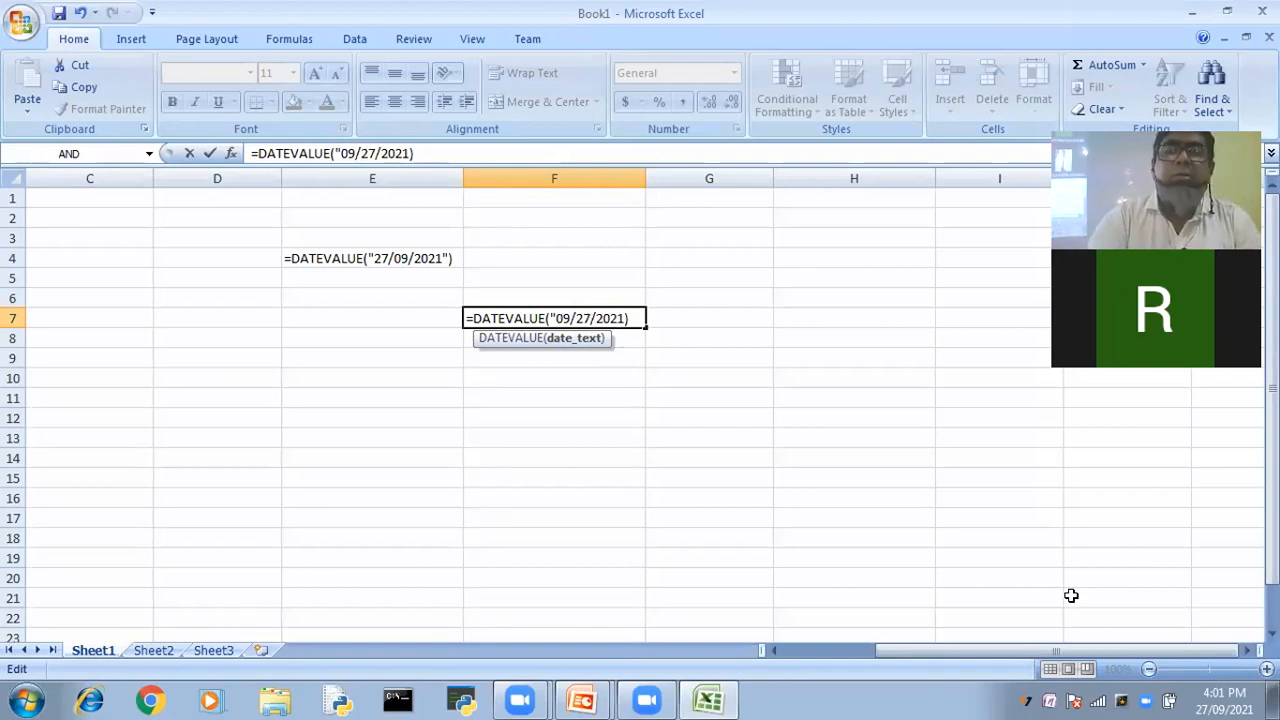
key("Return")
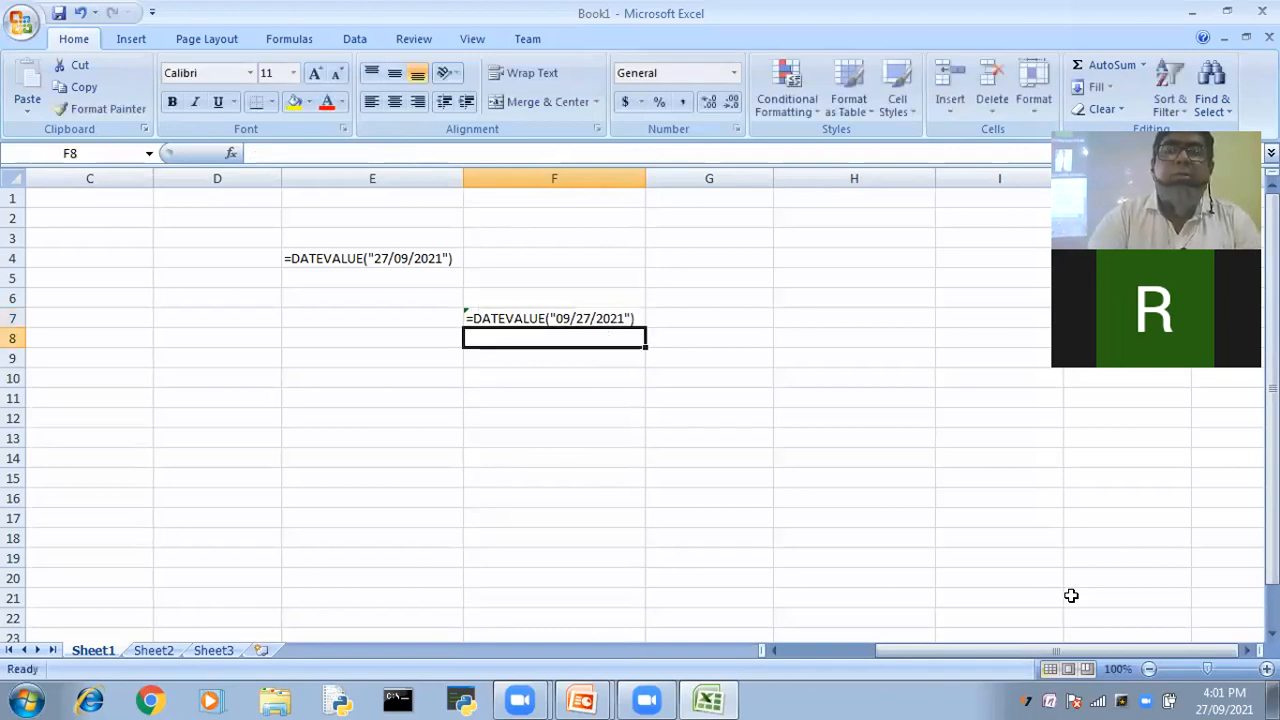
Close the current workbook without saving its changes and create a new blank workbook
left_click(22, 22)
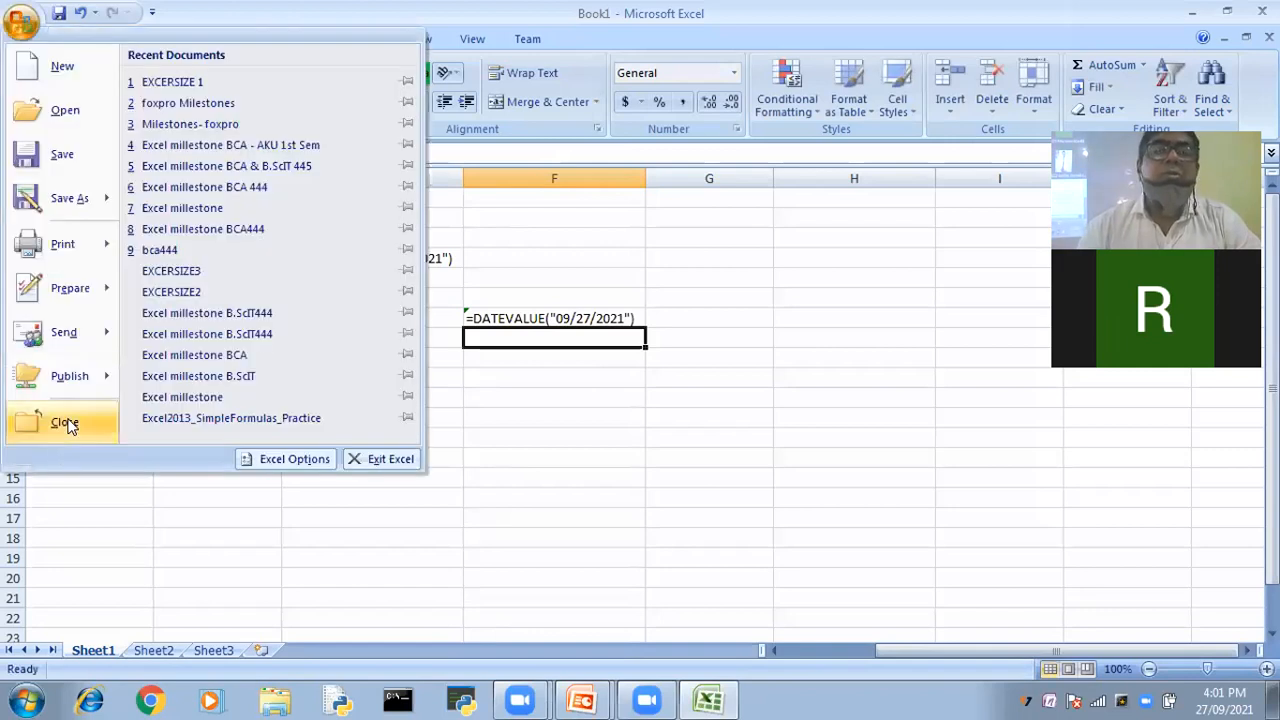
left_click(64, 423)
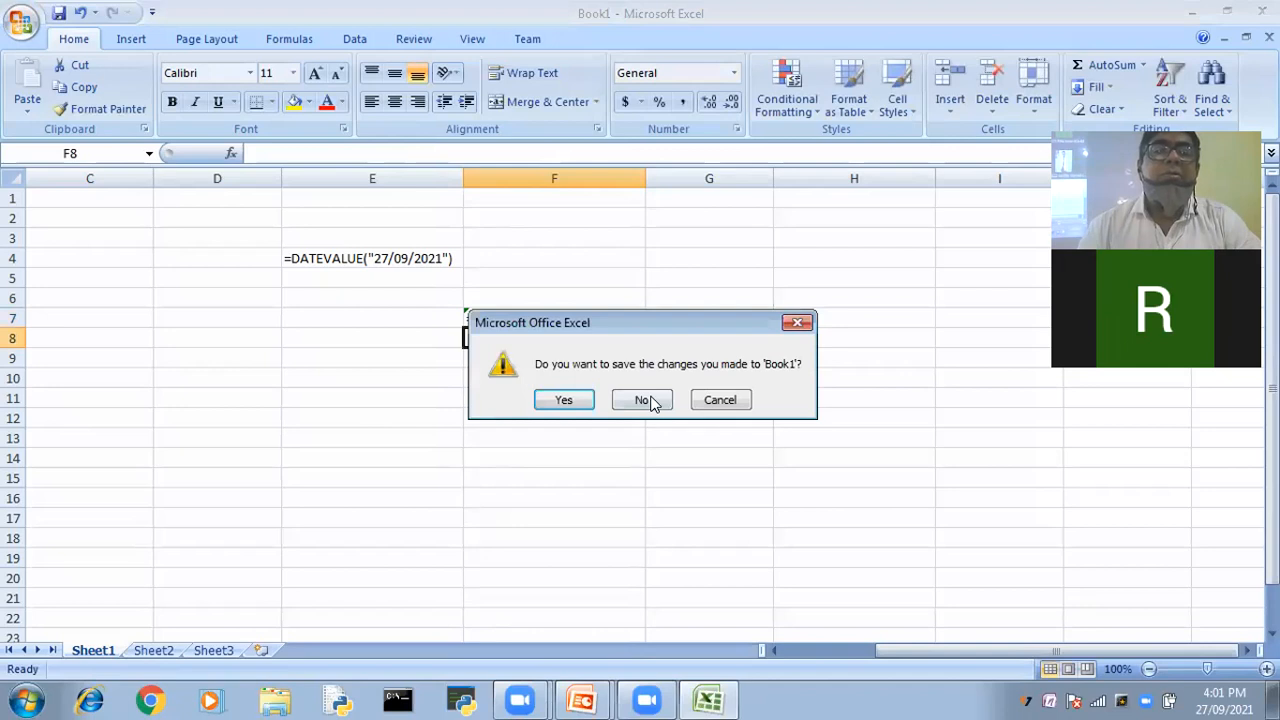
left_click(648, 401)
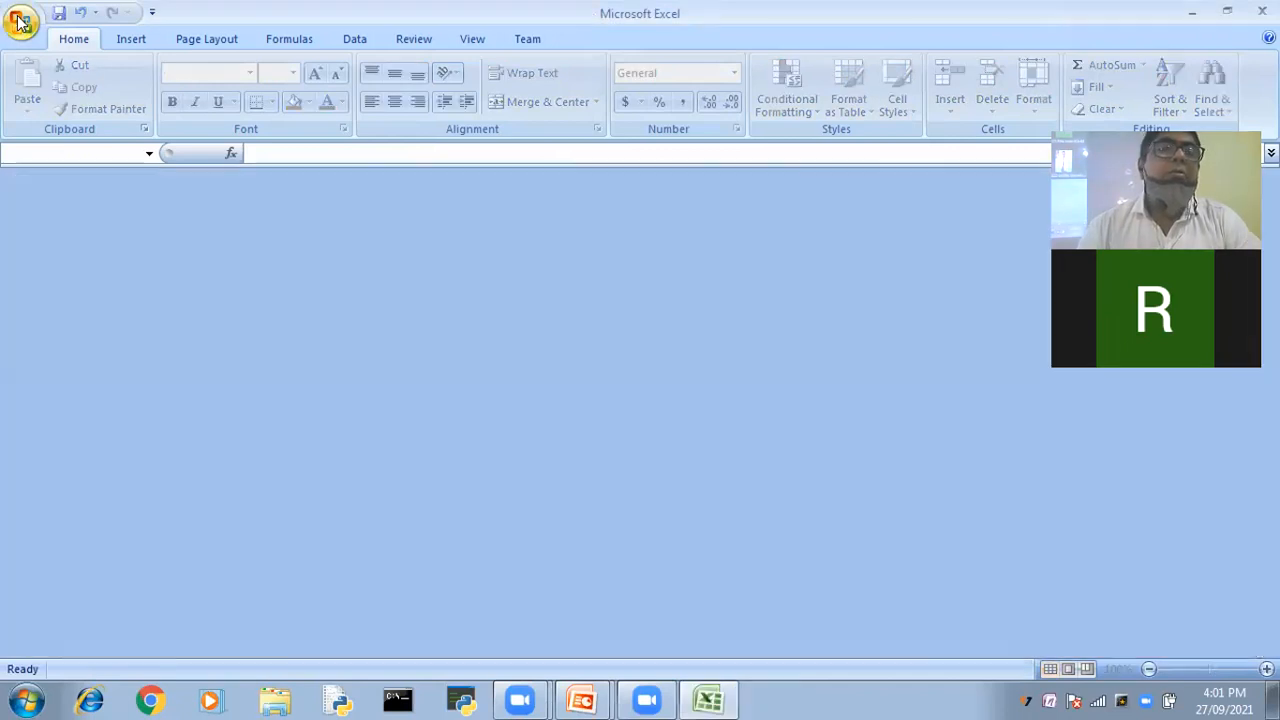
left_click(22, 22)
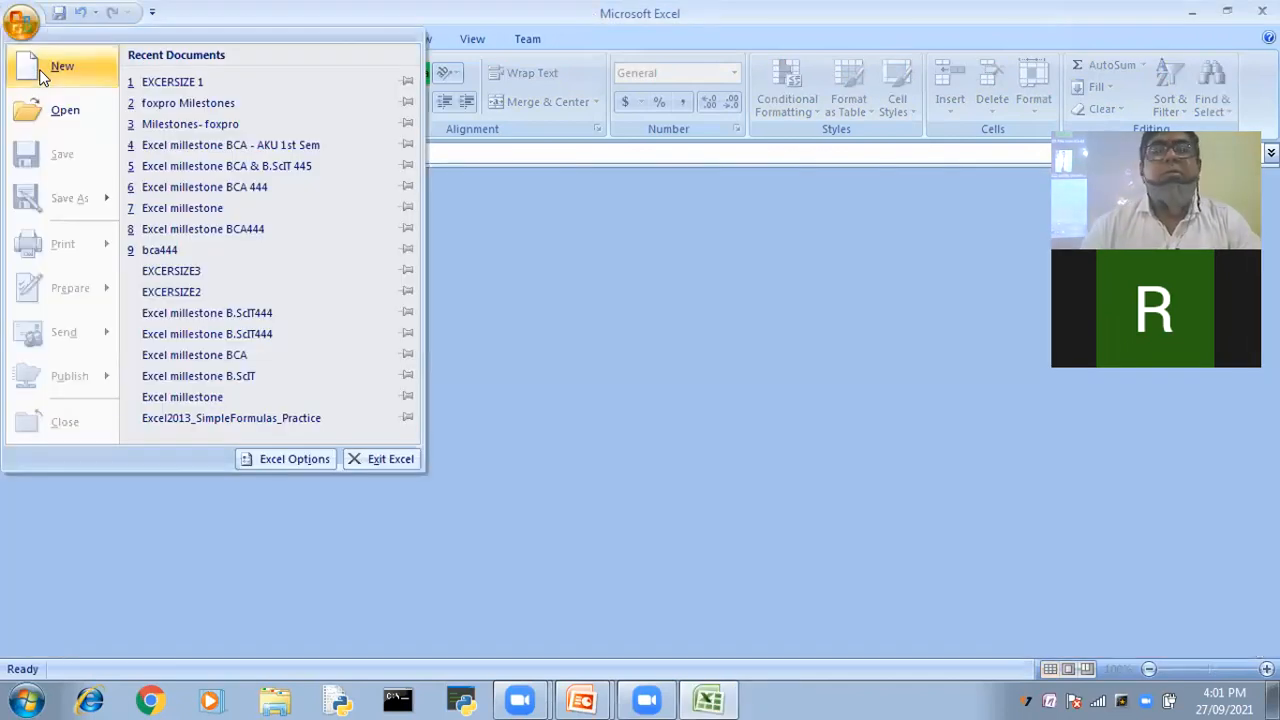
left_click(43, 78)
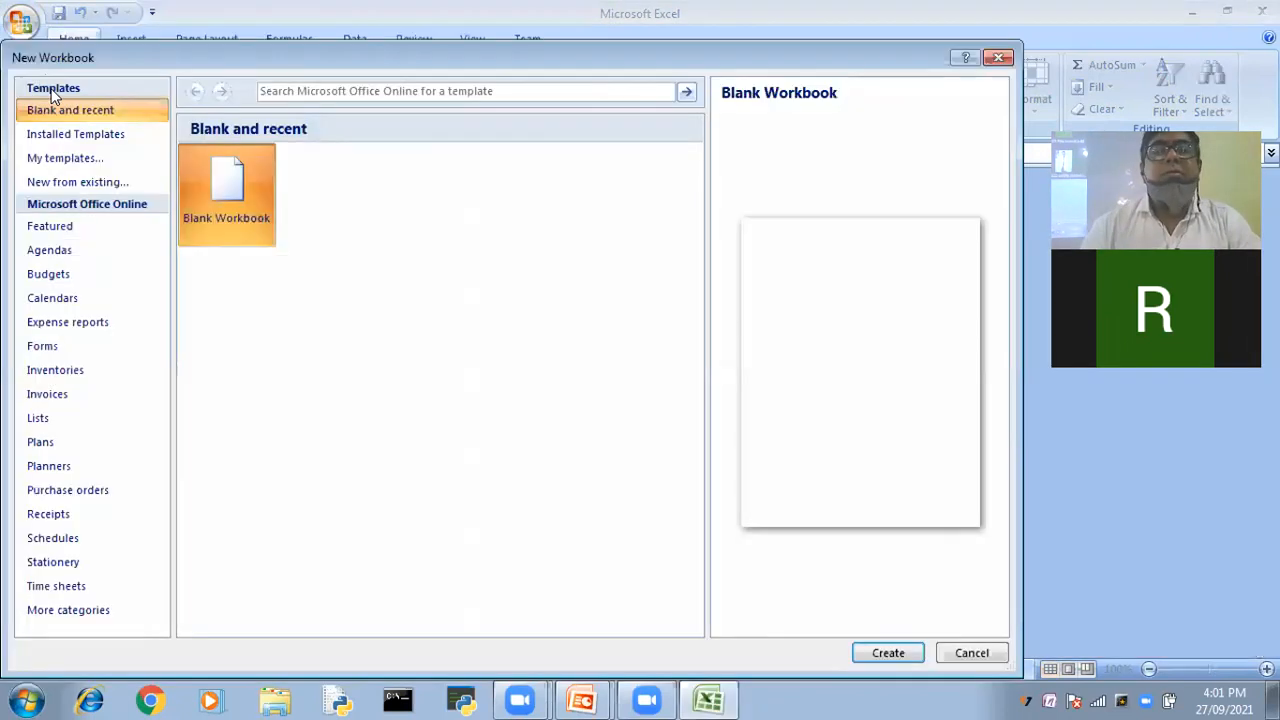
left_click(887, 652)
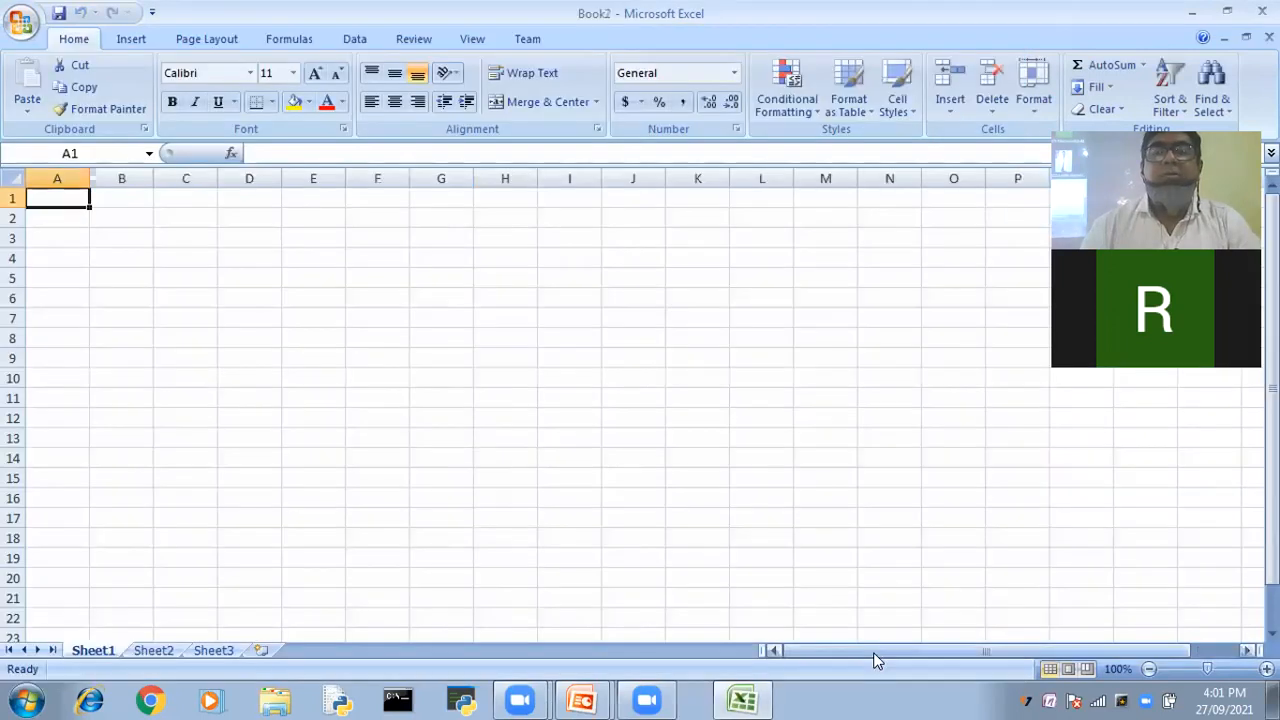
Enter the formula =DATEVALUE("27/09/2021") in cell G7 of the new workbook
left_click(444, 327)
type("=")
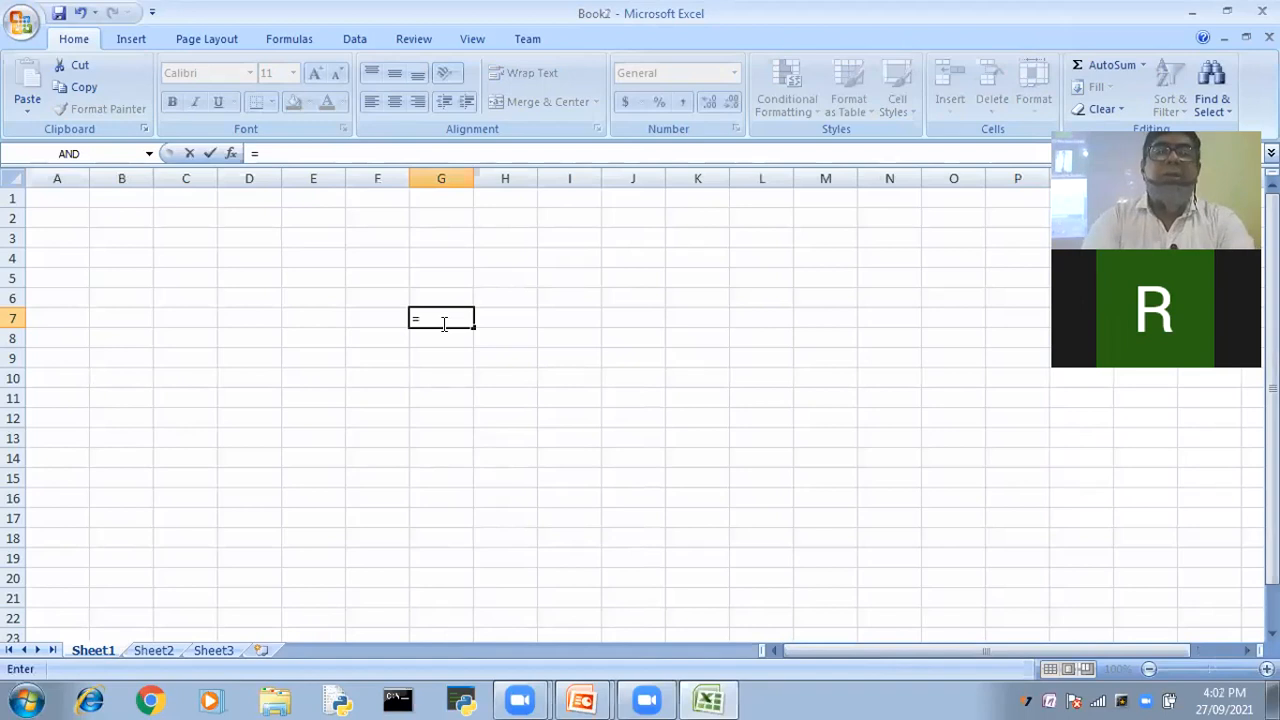
type("DAT")
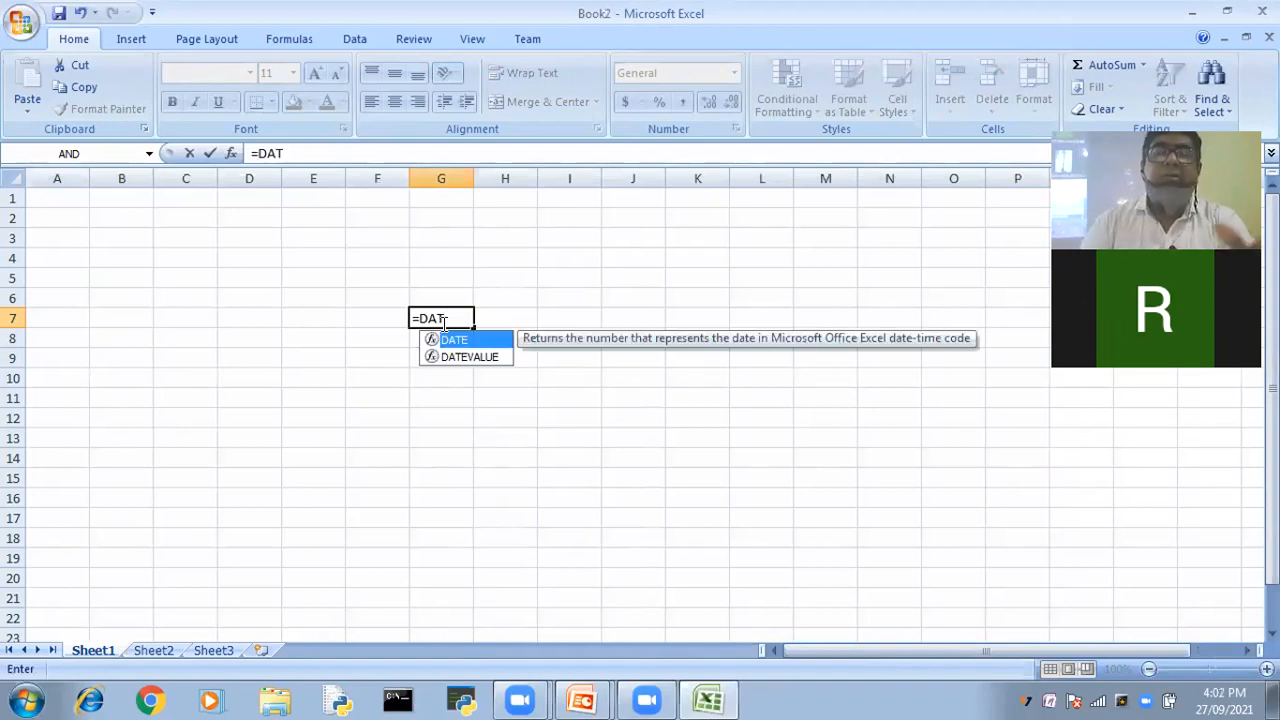
type("EVALUE(\"")
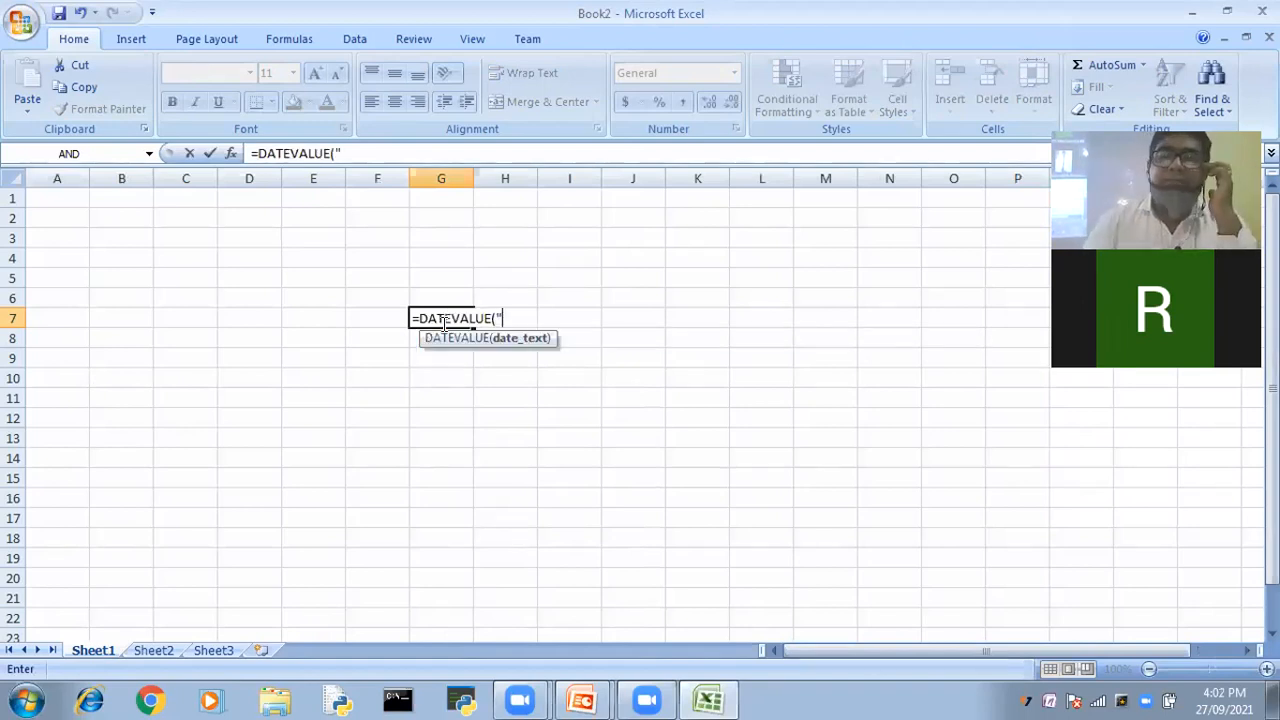
type("27/09/2021\")")
key("Return")
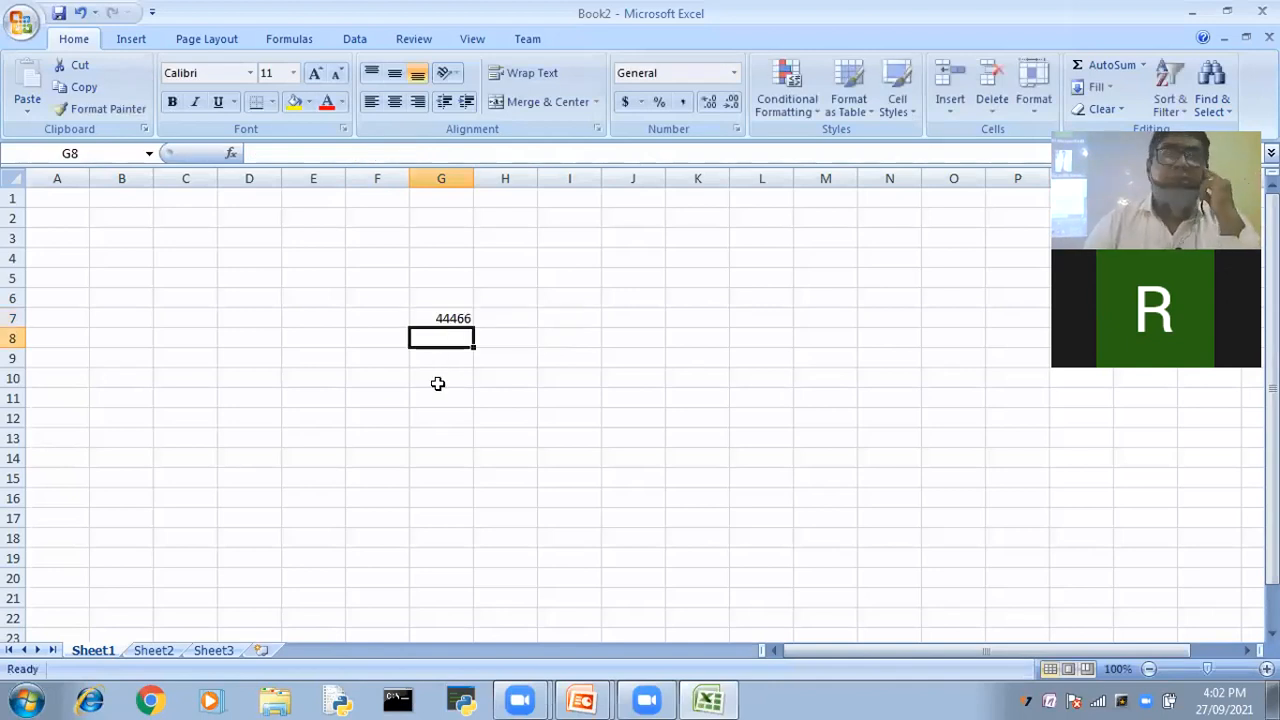
Open the DATEVALUE formula in G7 to review its date text, leaving it as it is
left_click(443, 319)
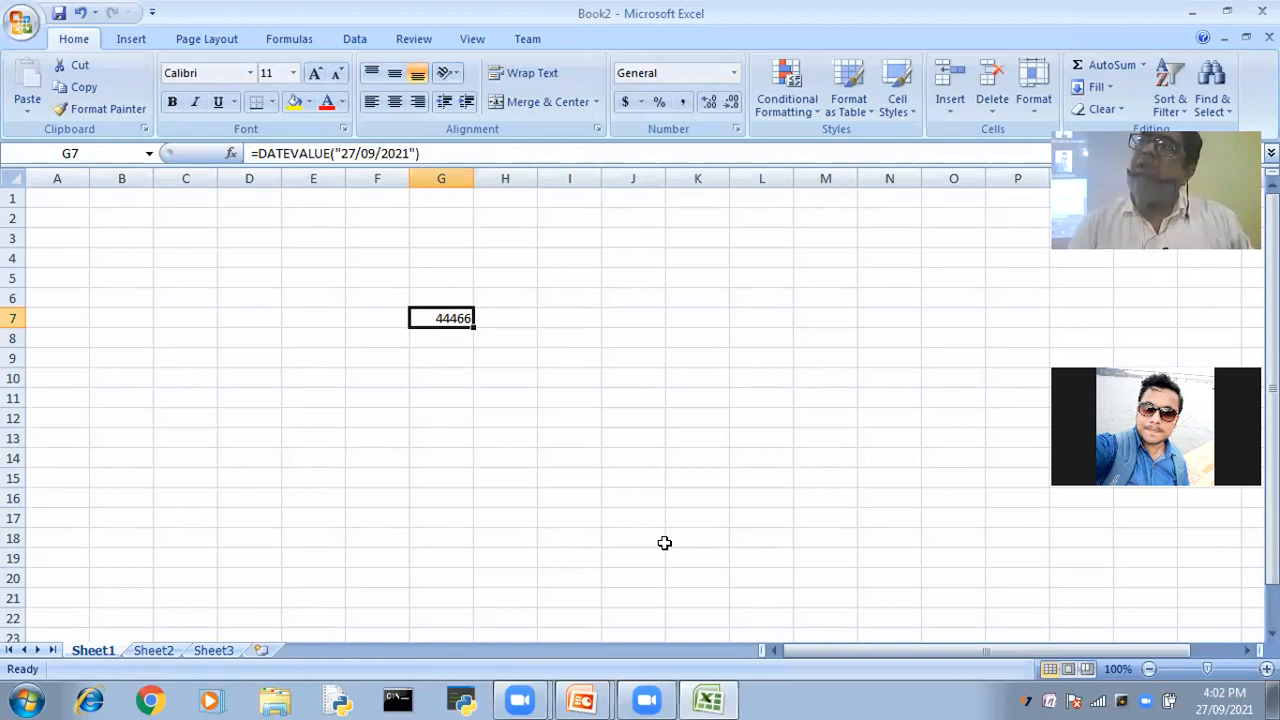
double_click(440, 317)
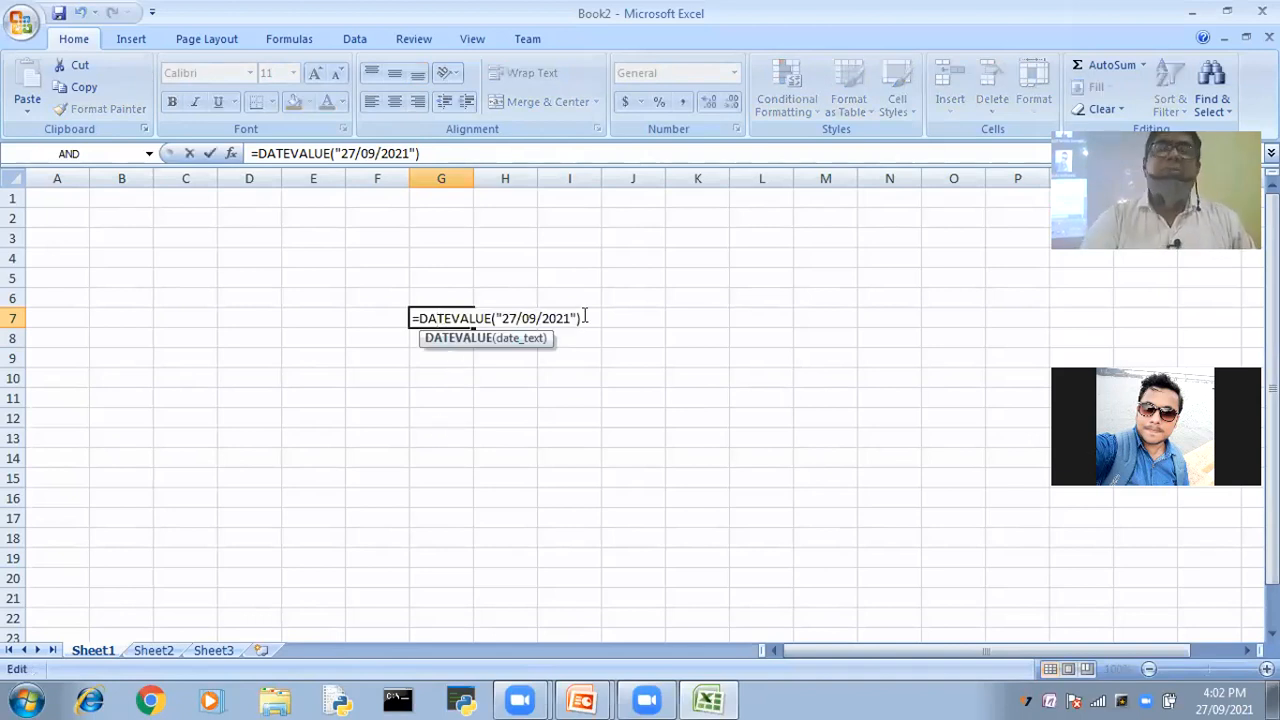
key("Return")
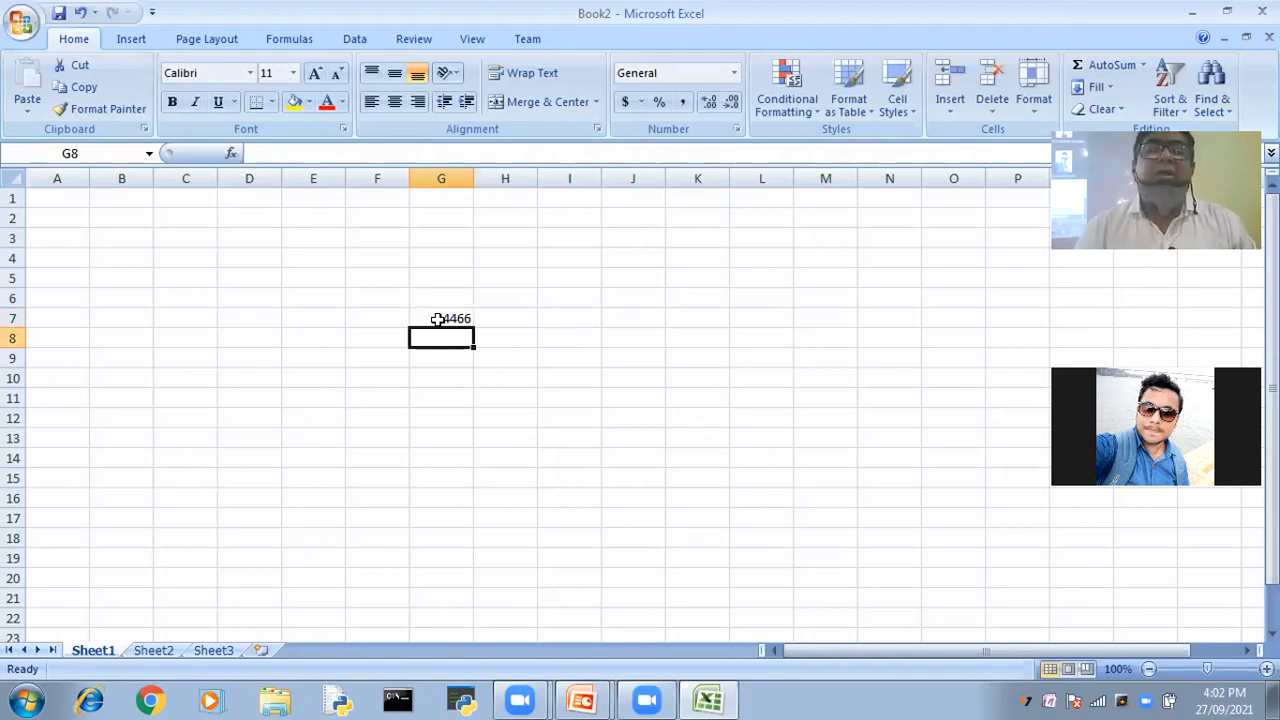
key("Up")
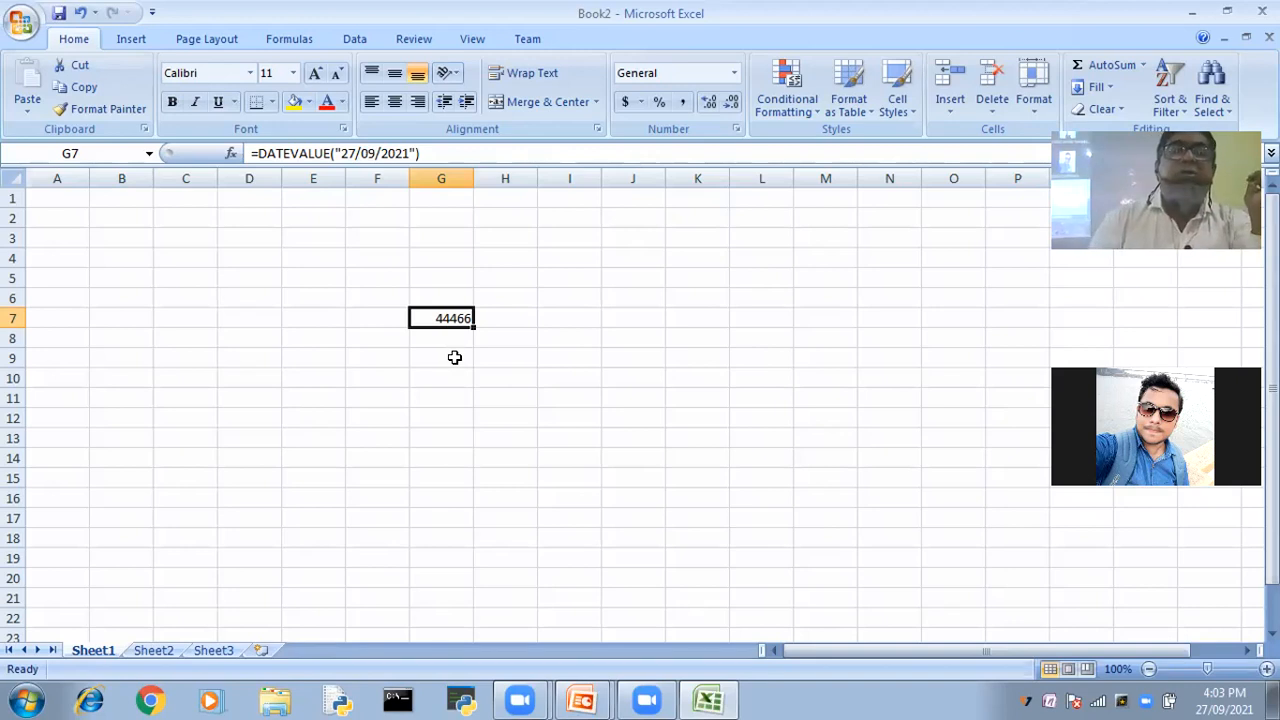
Enter the formula =DATEVALUE("04/09/2021") in cell J7
double_click(651, 321)
type("=DATE")
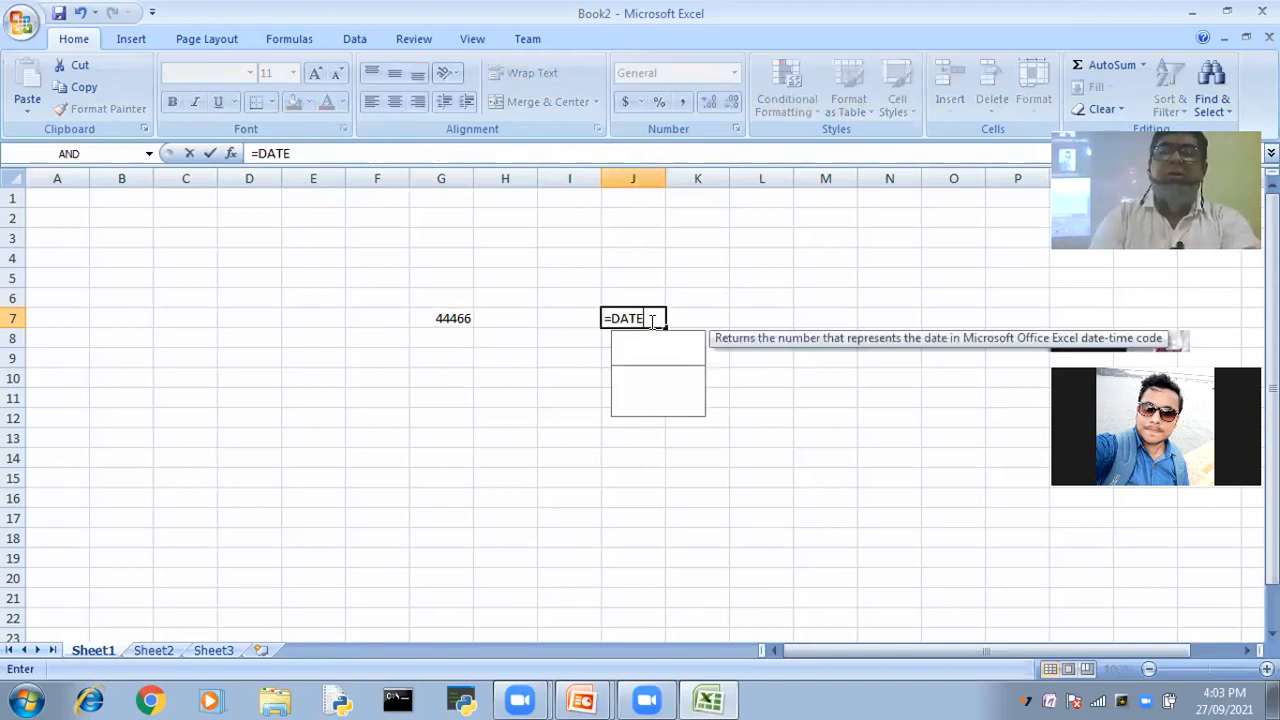
key("Down")
key("Tab")
type("\"")
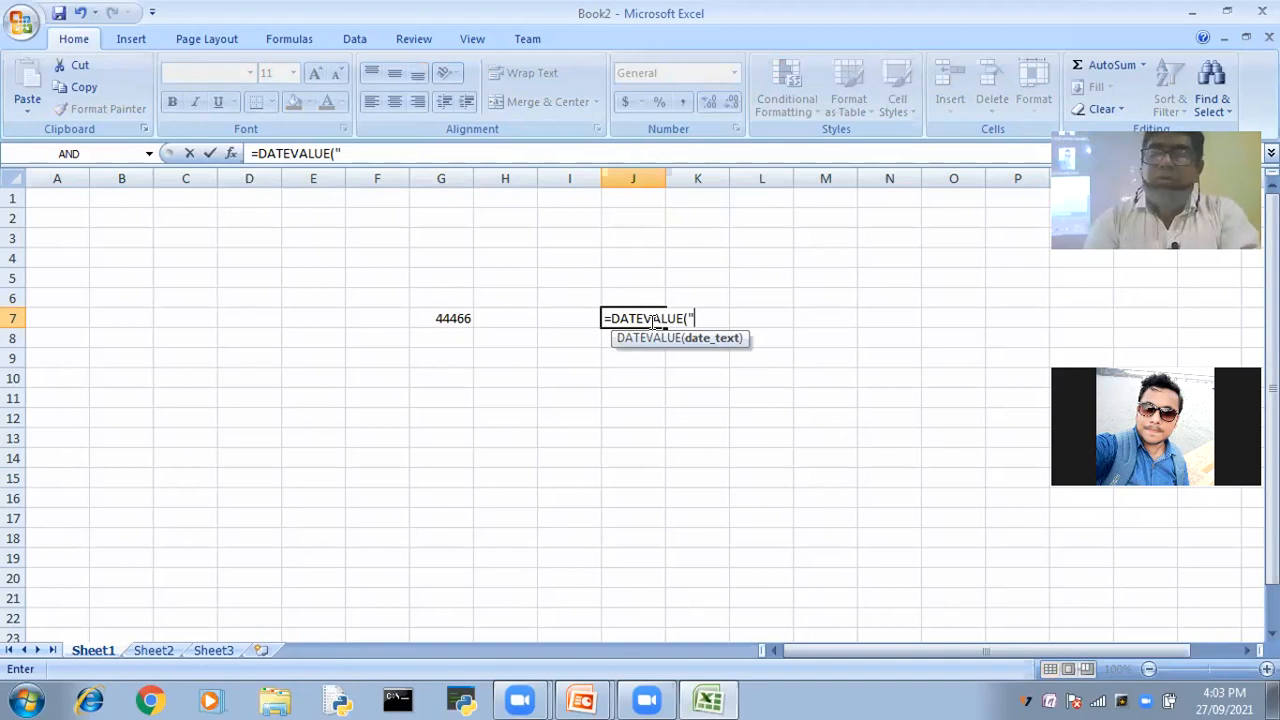
type("04/09/2021\"")
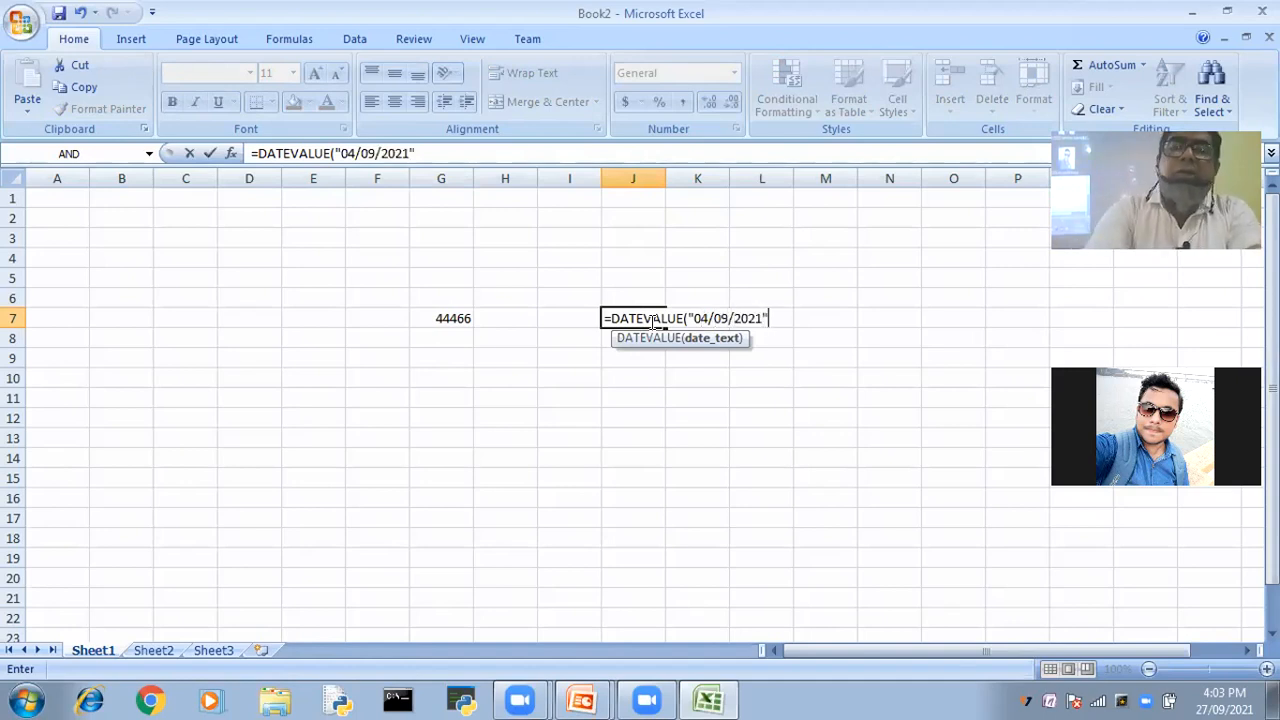
key("Return")
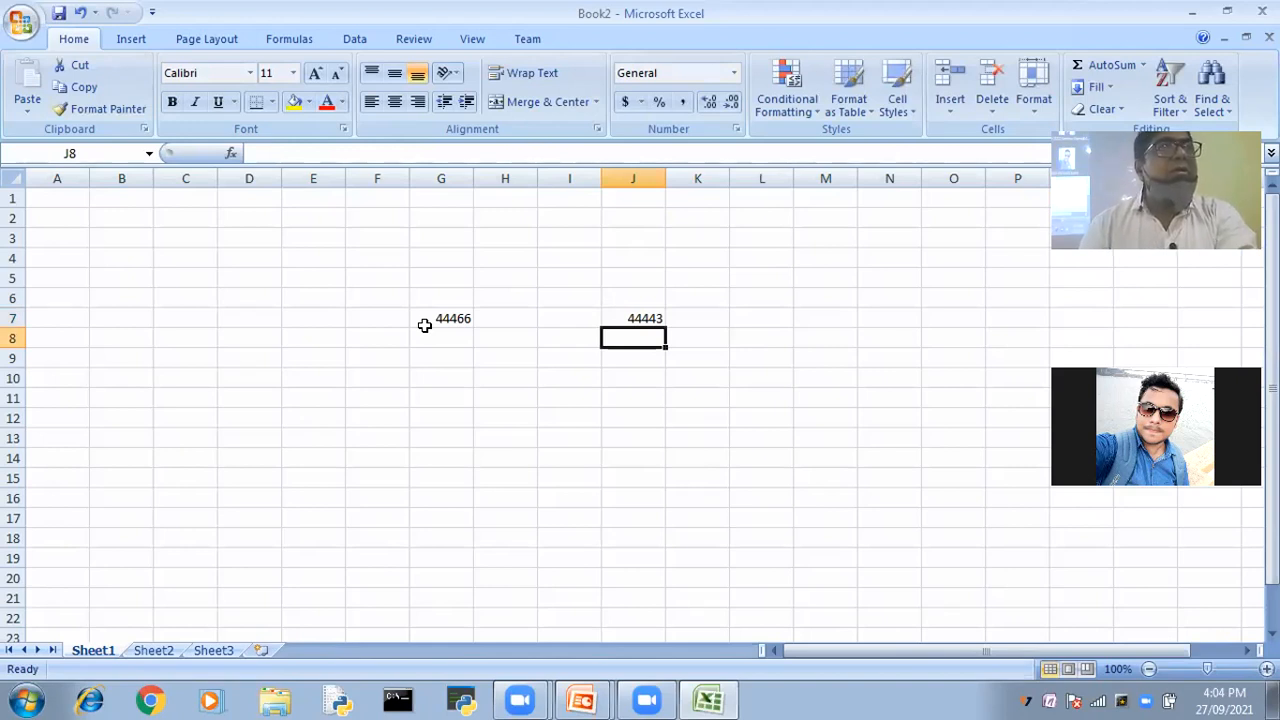
Change the year in the J7 formula to 2002 so it reads =DATEVALUE("04/09/2002")
left_click(428, 399)
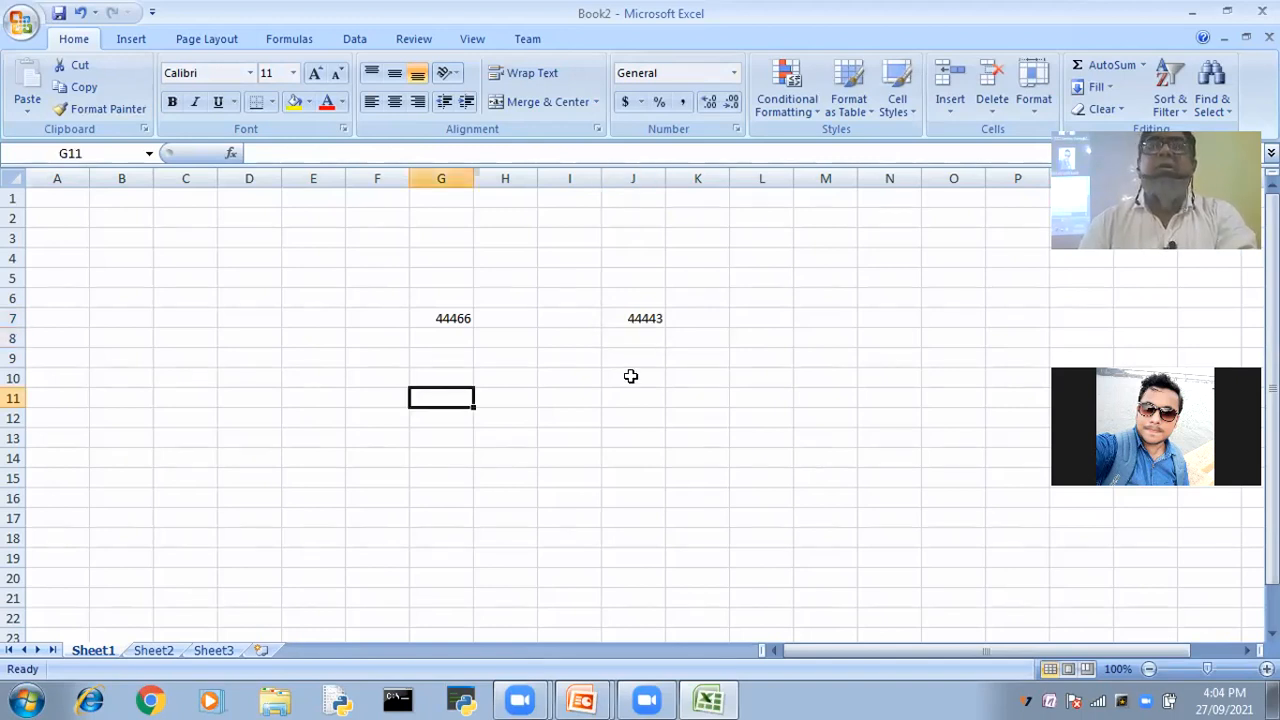
double_click(638, 320)
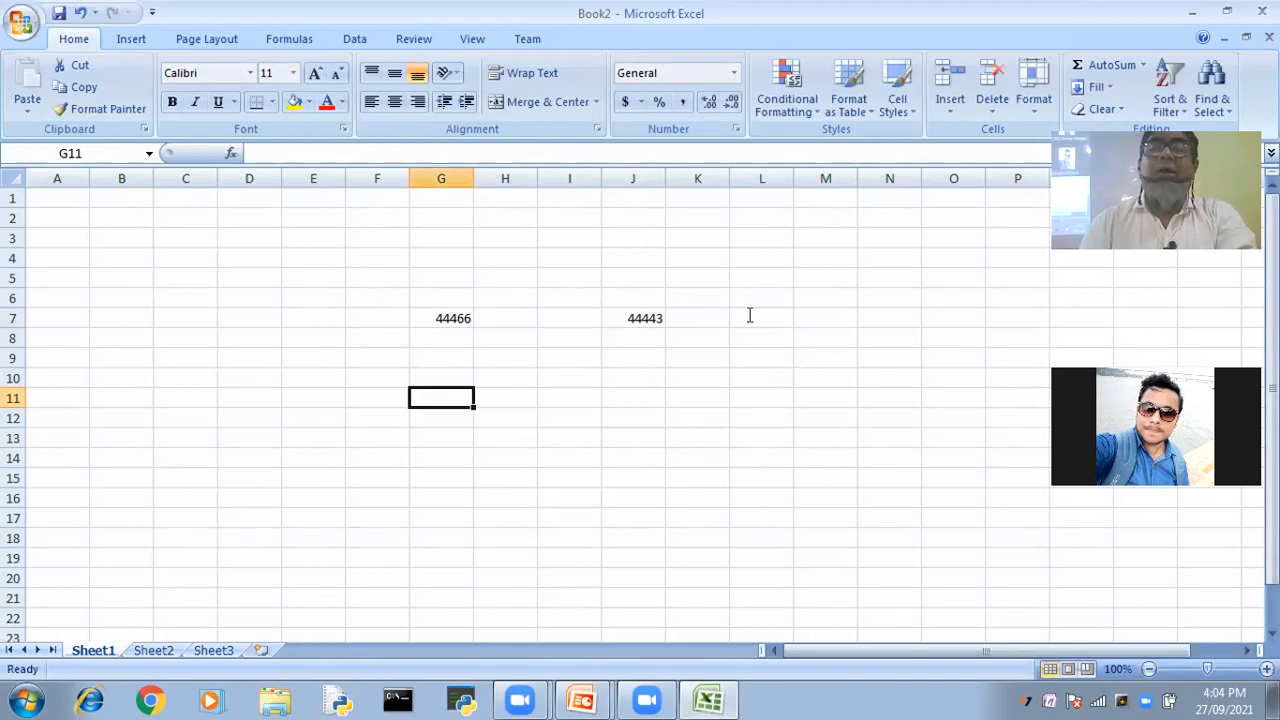
key("End")
key("Left")
key("Left")
key("BackSpace")
key("BackSpace")
type("02")
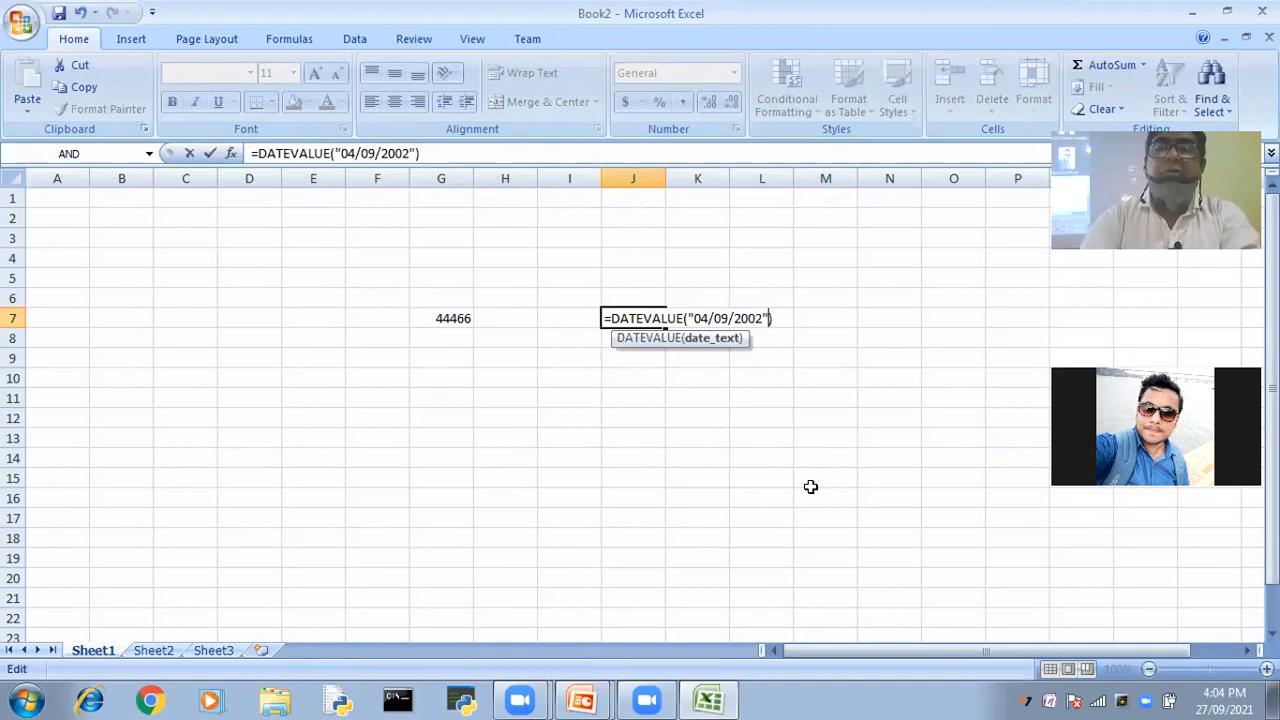
key("Return")
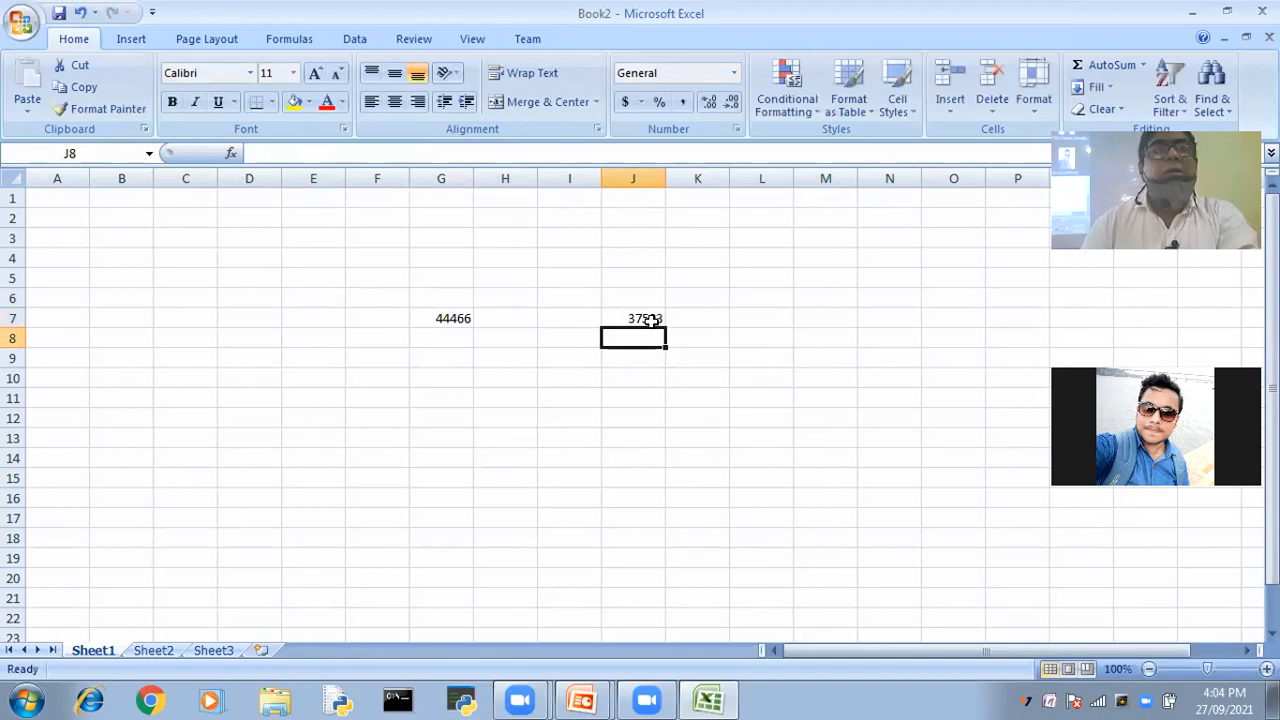